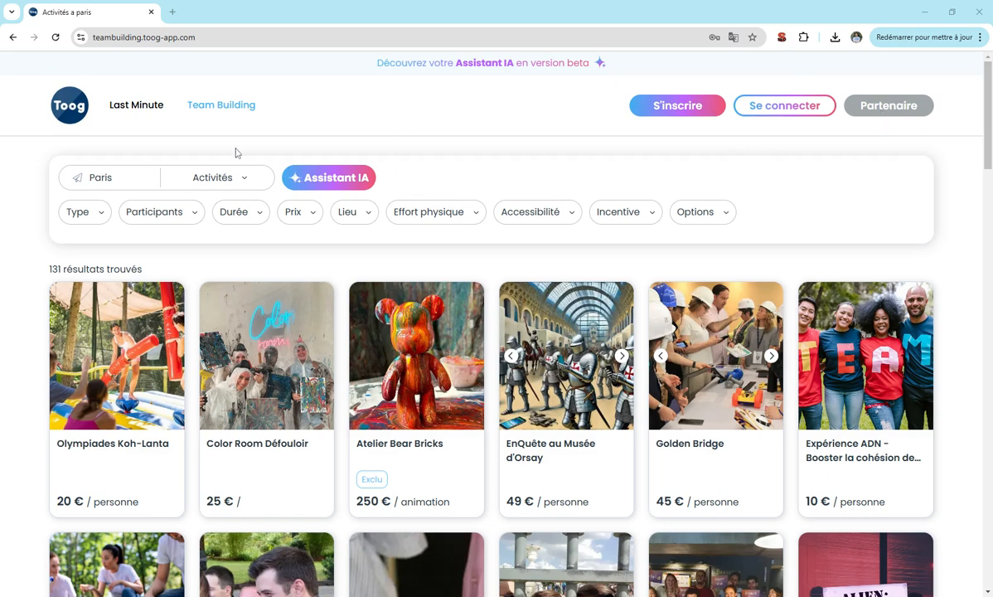
Open the partner sign-up form and enter company name Test45.
{"action": "left_click", "coordinate": [887, 108]}
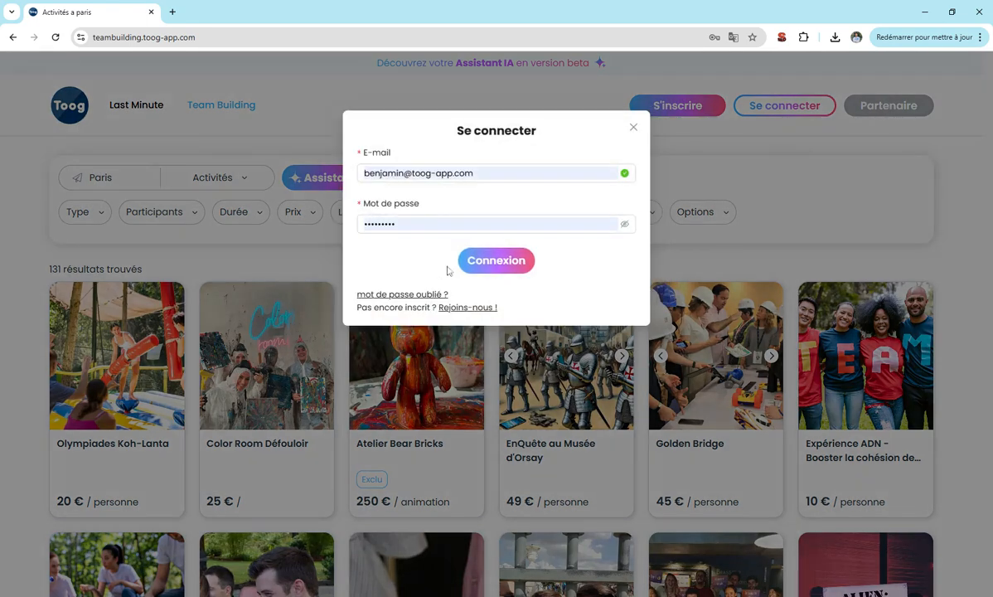
{"action": "left_click", "coordinate": [465, 307]}
{"action": "left_click", "coordinate": [391, 177]}
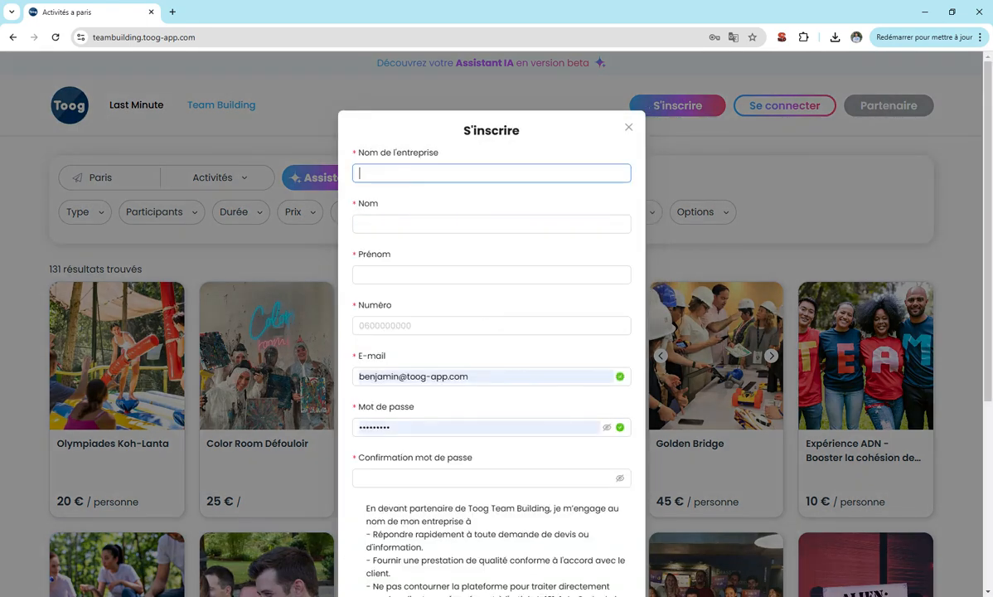
{"action": "type", "text": "Test45"}
Accept the suggested contact details, correct the e-mail domain and enter a new password.
{"action": "left_click", "coordinate": [406, 224]}
{"action": "left_click", "coordinate": [400, 255]}
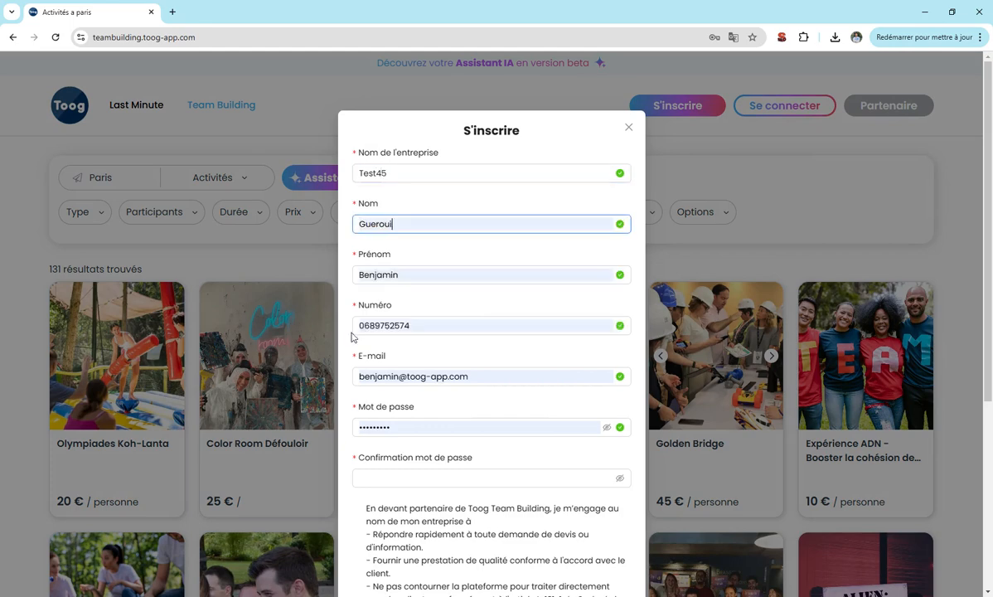
{"action": "scroll", "coordinate": [421, 369], "scroll_direction": "down", "scroll_amount": 1}
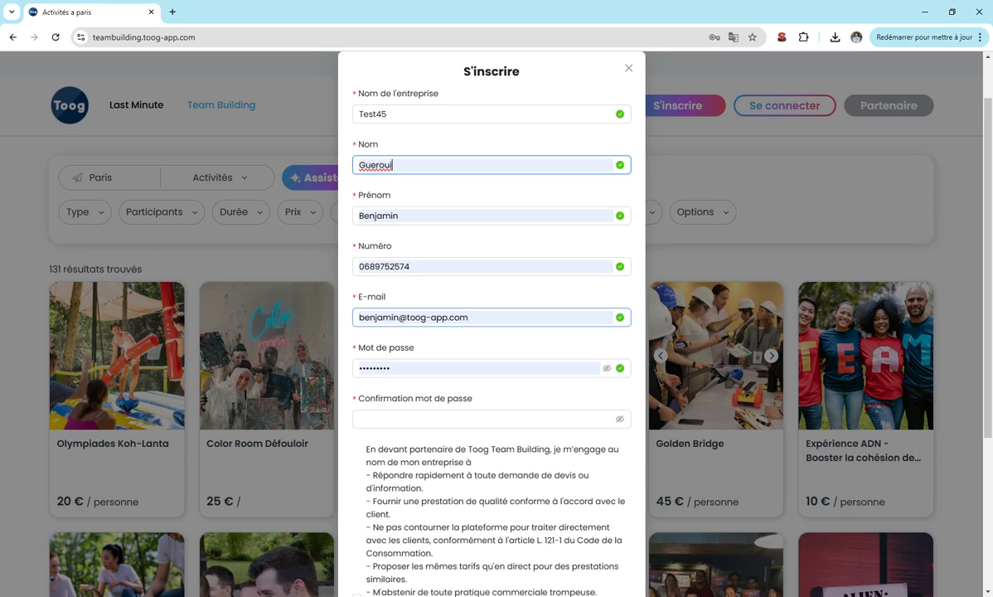
{"action": "left_click", "coordinate": [415, 317]}
{"action": "key", "text": "BackSpace"}
{"action": "key", "text": "BackSpace"}
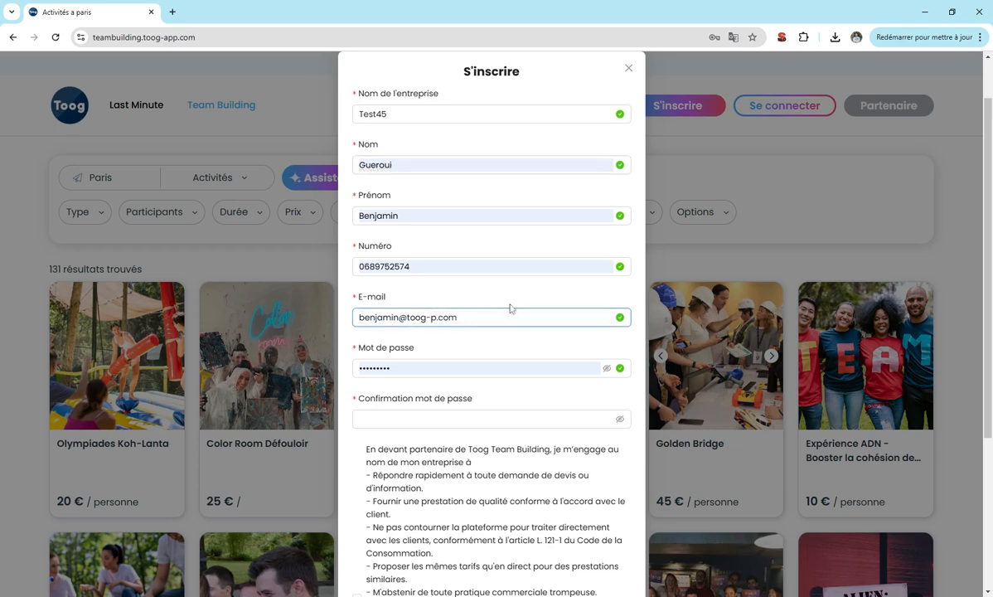
{"action": "key", "text": "BackSpace"}
{"action": "key", "text": "BackSpace"}
{"action": "type", "text": "-"}
{"action": "key", "text": "Tab"}
{"action": "type", "text": "********"}
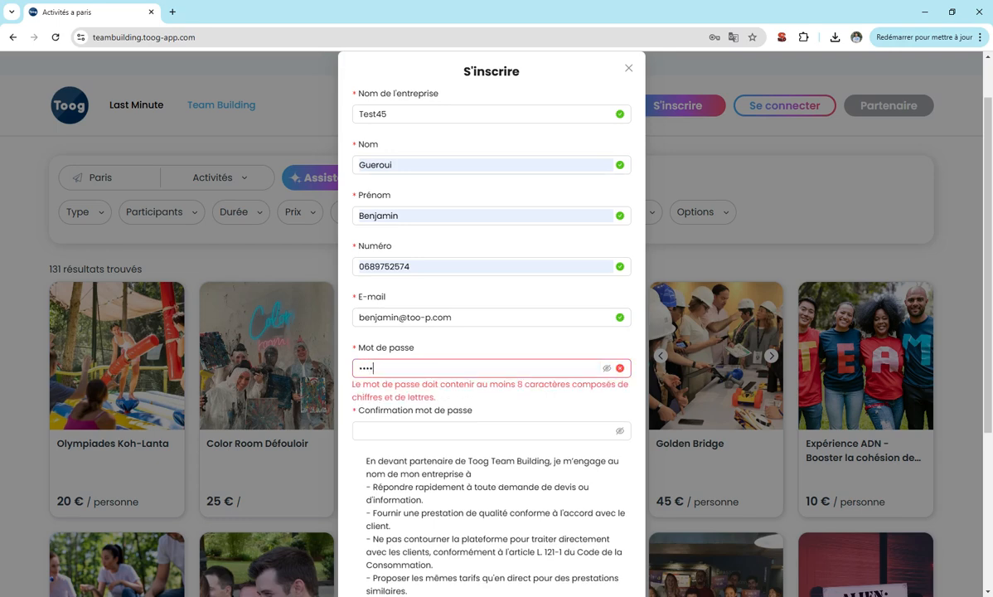
{"action": "key", "text": "Tab"}
Confirm the password, accept the partner terms, submit 'Devenir Partenaire' and close the welcome modal.
{"action": "type", "text": "***"}
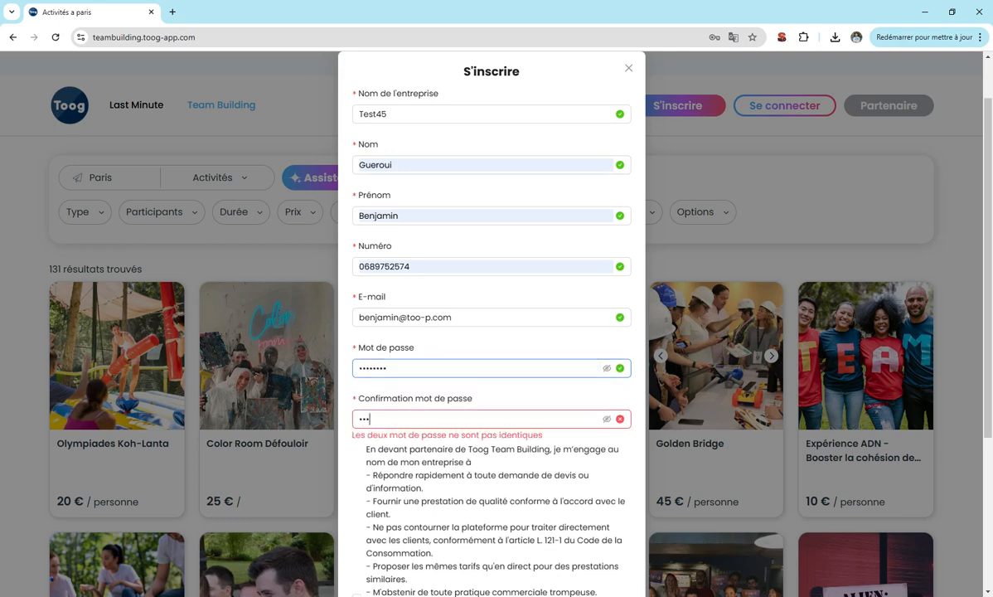
{"action": "type", "text": "*****"}
{"action": "scroll", "coordinate": [365, 420], "scroll_direction": "down", "scroll_amount": 3}
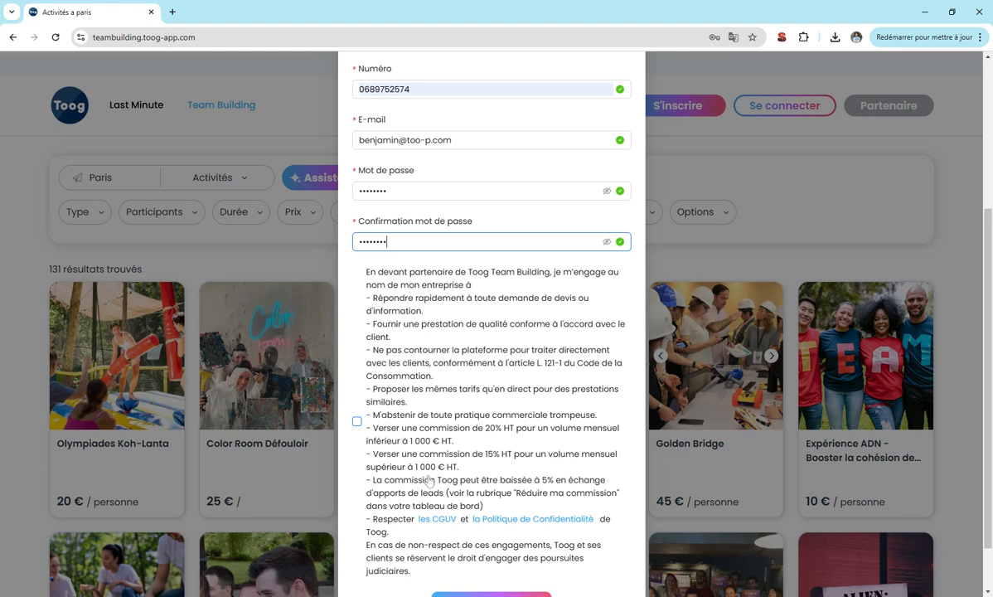
{"action": "left_click", "coordinate": [356, 422]}
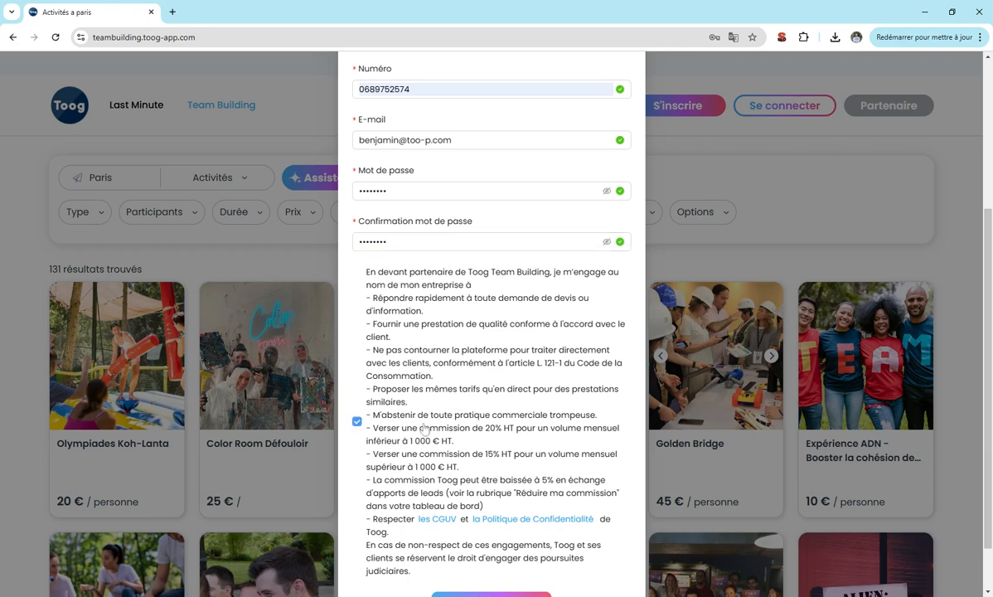
{"action": "scroll", "coordinate": [464, 464], "scroll_direction": "down", "scroll_amount": 1}
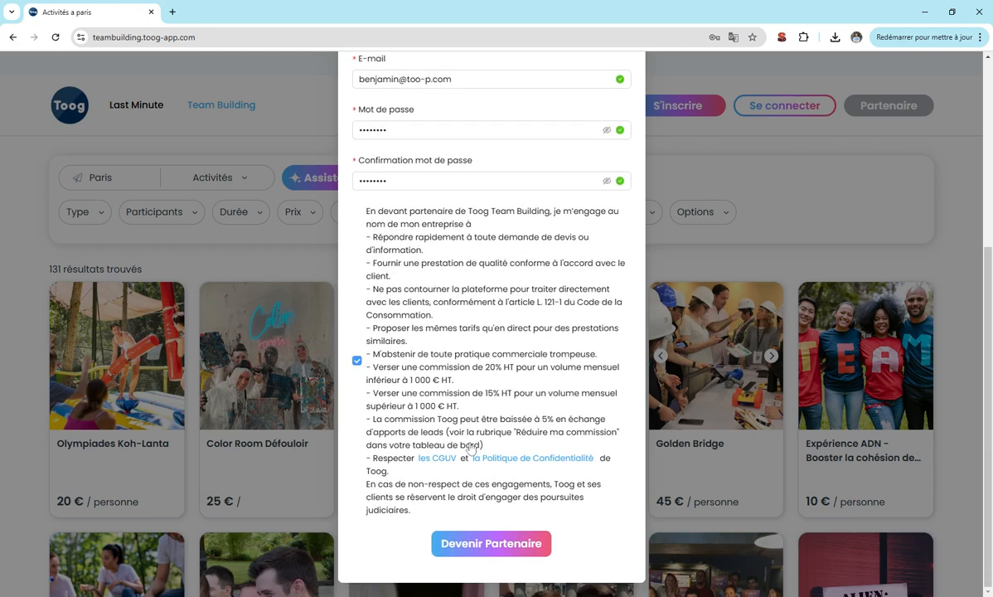
{"action": "left_click", "coordinate": [489, 543]}
{"action": "left_click", "coordinate": [632, 126]}
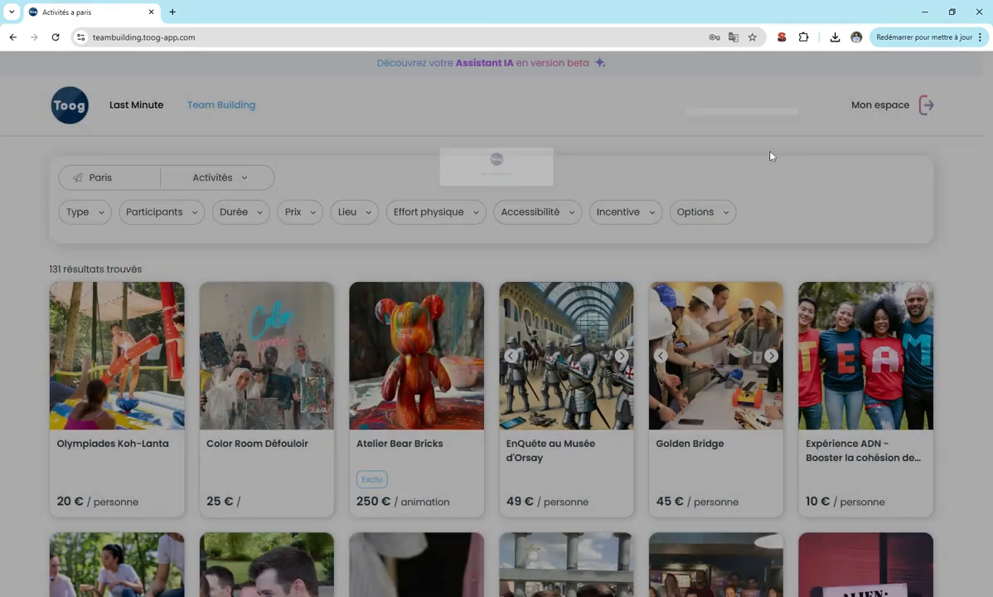
Browse the Vitrine tab in Mon espace, cancel the FAQ dialog, and start a new Prestations offer.
{"action": "left_click", "coordinate": [883, 107]}
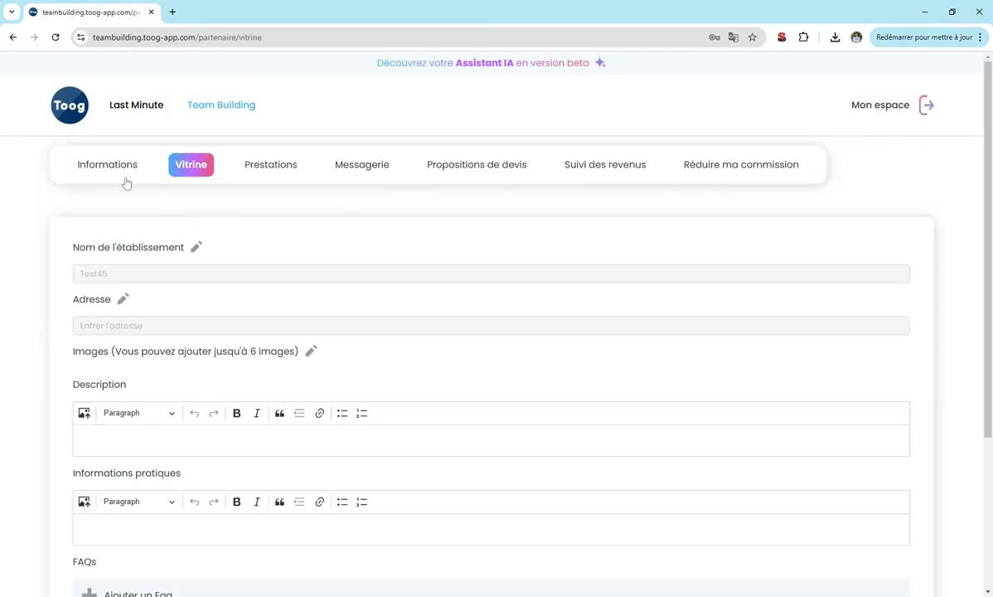
{"action": "scroll", "coordinate": [112, 296], "scroll_direction": "down", "scroll_amount": 3}
{"action": "left_click", "coordinate": [139, 225]}
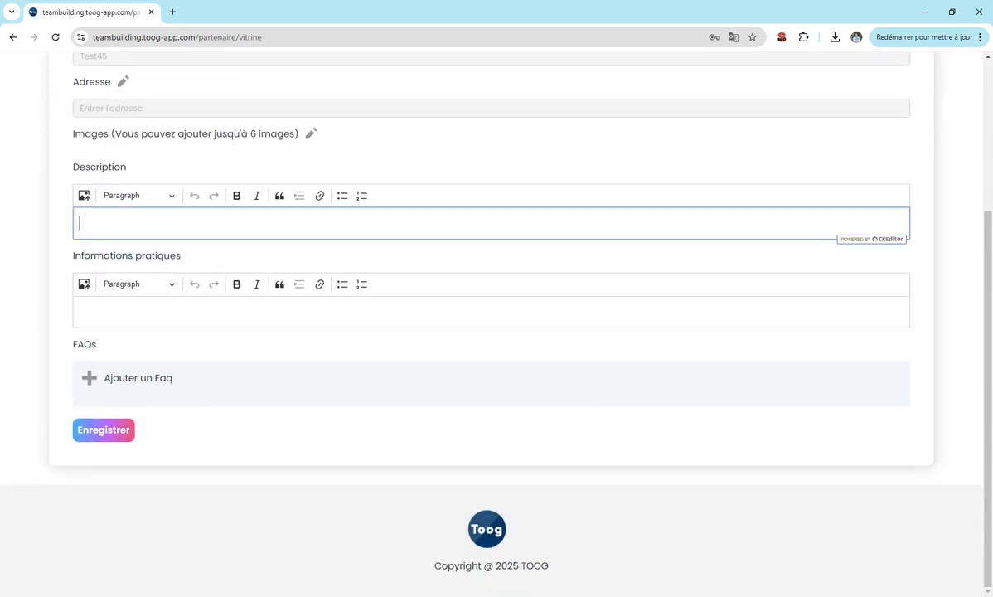
{"action": "left_click", "coordinate": [114, 315]}
{"action": "left_click", "coordinate": [106, 379]}
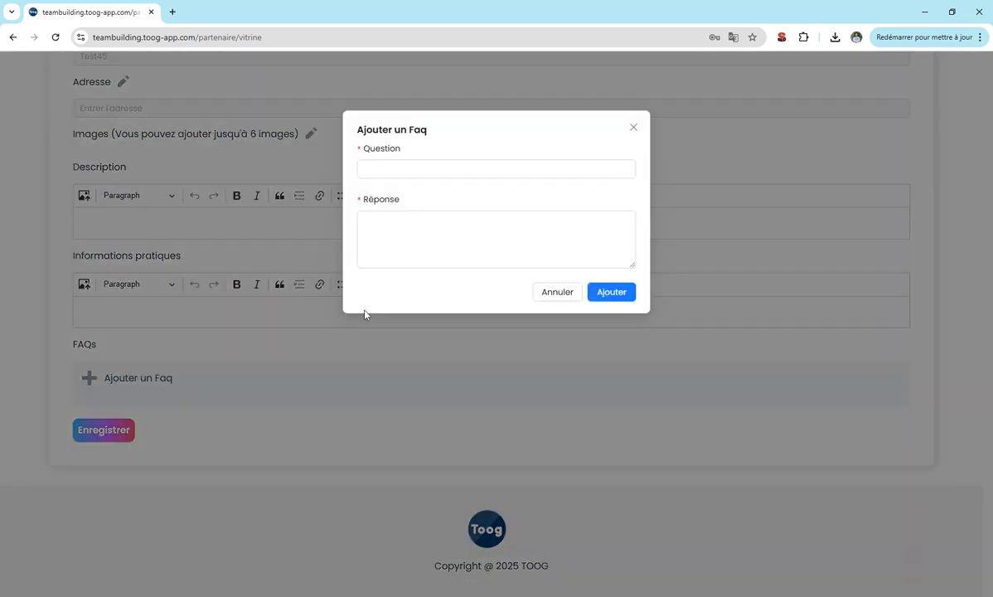
{"action": "left_click", "coordinate": [556, 293]}
{"action": "scroll", "coordinate": [145, 404], "scroll_direction": "up", "scroll_amount": 3}
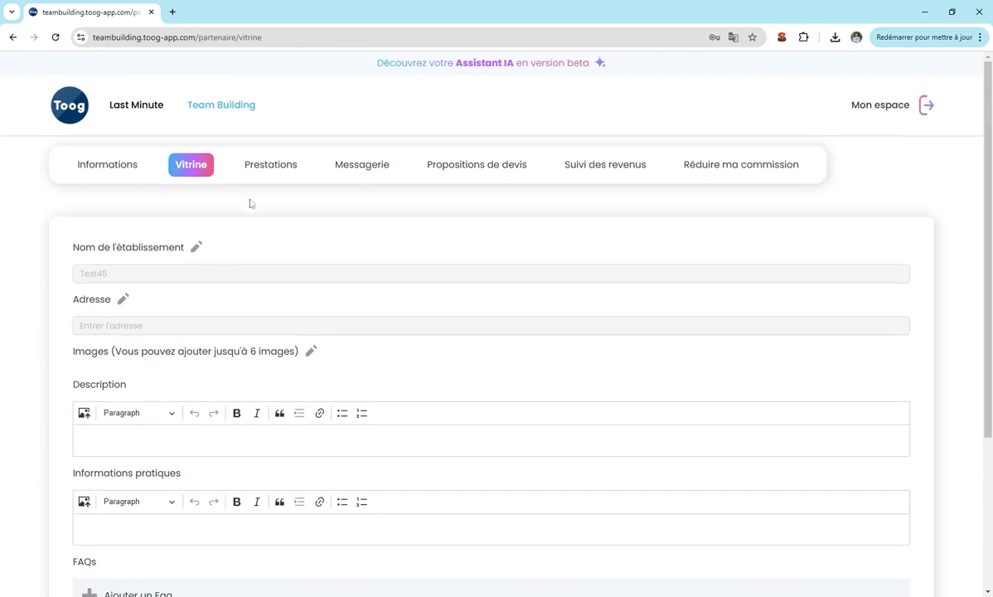
{"action": "left_click", "coordinate": [278, 173]}
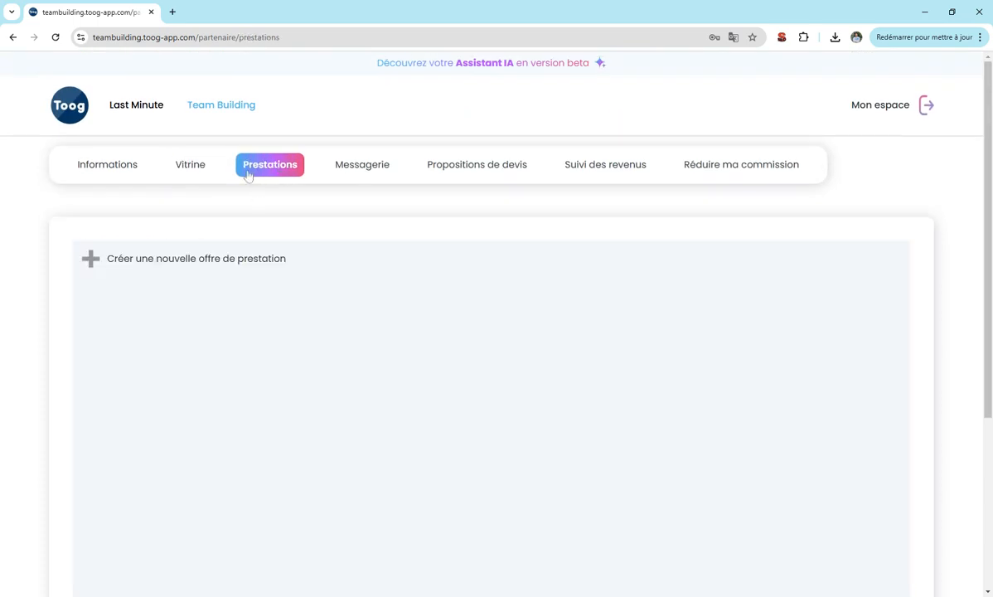
{"action": "left_click", "coordinate": [89, 259]}
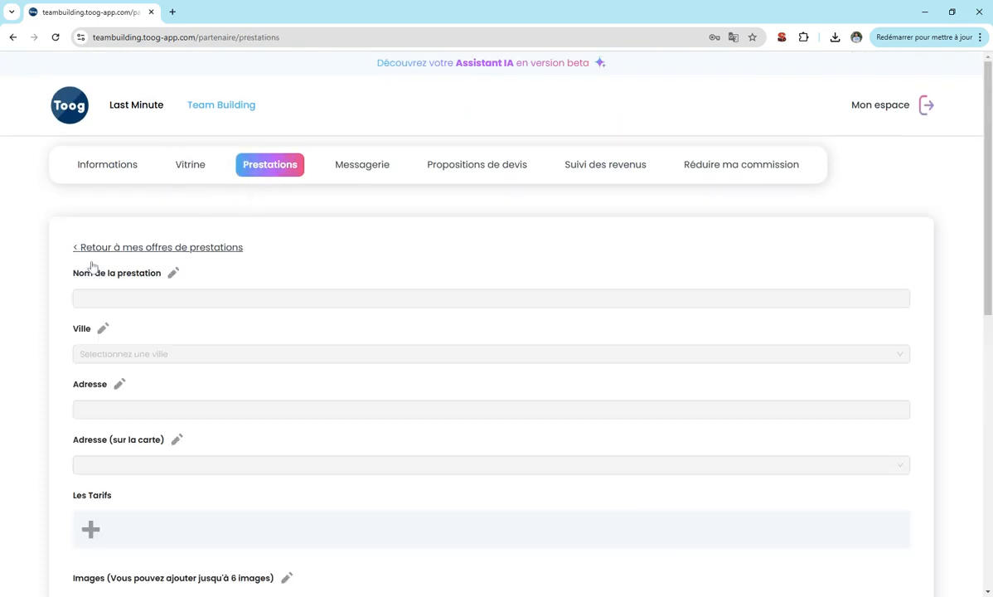
Name the offer 'Atelier Color Room' and set its city to Paris.
{"action": "left_click", "coordinate": [172, 274]}
{"action": "type", "text": "Ateli"}
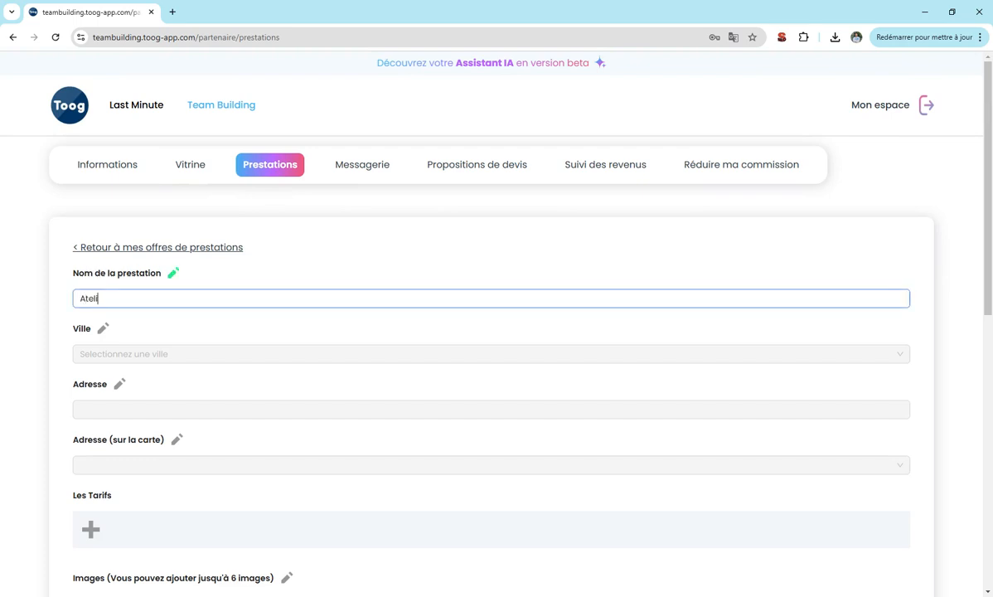
{"action": "type", "text": "er Color ROom"}
{"action": "key", "text": "BackSpace"}
{"action": "key", "text": "BackSpace"}
{"action": "key", "text": "BackSpace"}
{"action": "type", "text": "oom"}
{"action": "left_click", "coordinate": [173, 274]}
{"action": "scroll", "coordinate": [59, 194], "scroll_direction": "down", "scroll_amount": 2}
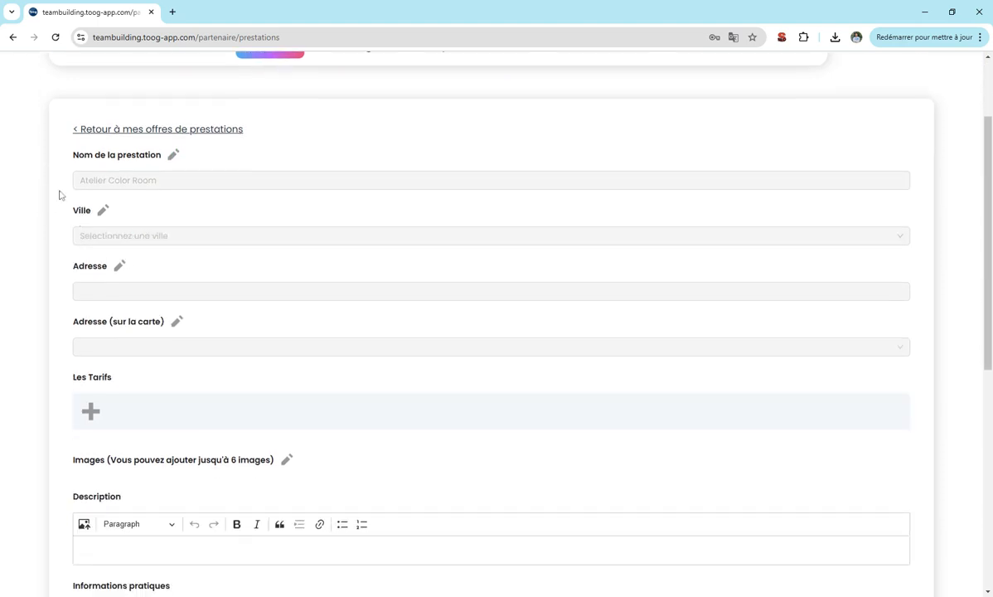
{"action": "left_click", "coordinate": [103, 211]}
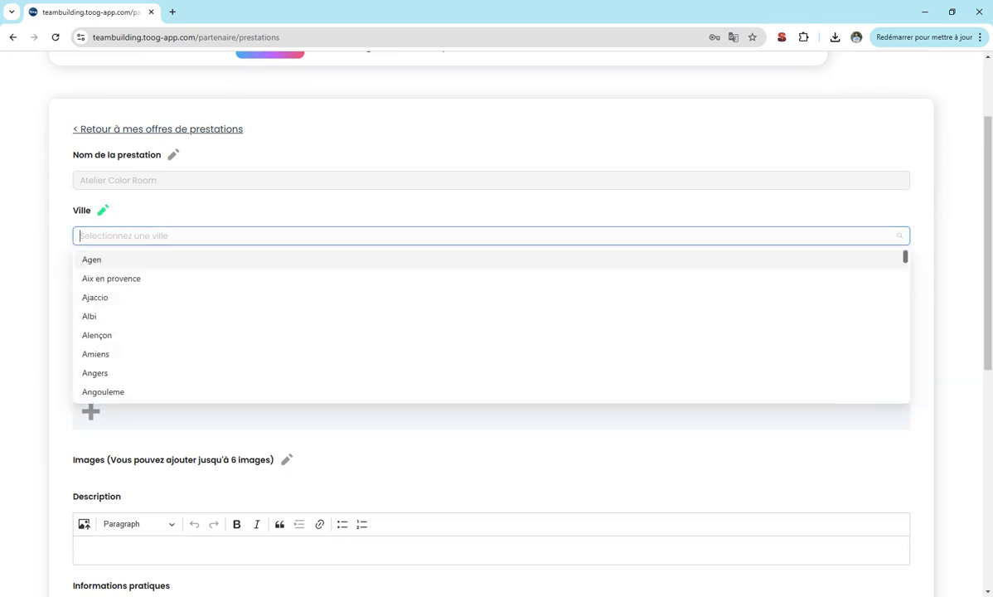
{"action": "type", "text": "paris"}
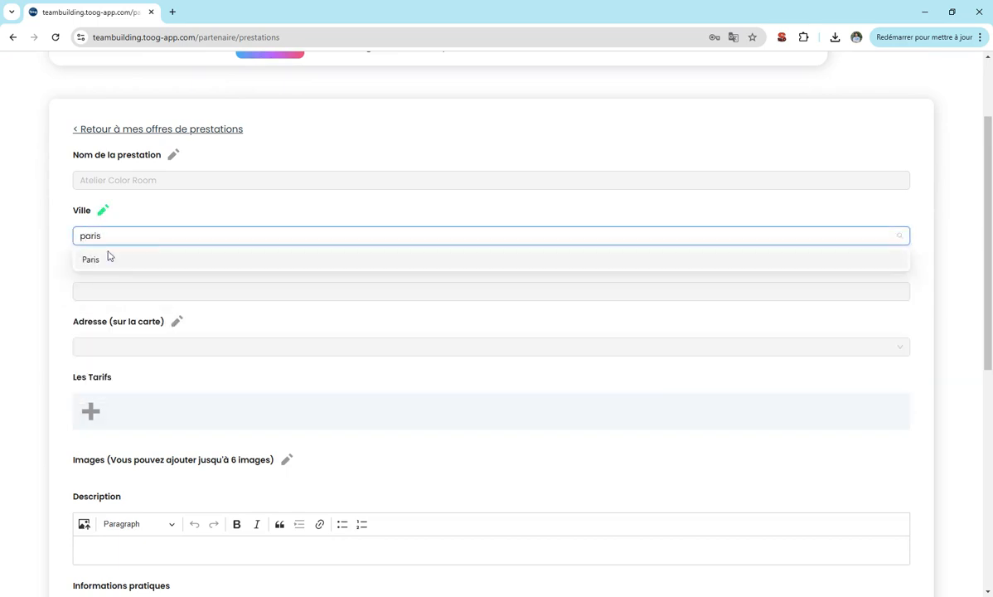
{"action": "left_click", "coordinate": [106, 262]}
{"action": "left_click", "coordinate": [102, 210]}
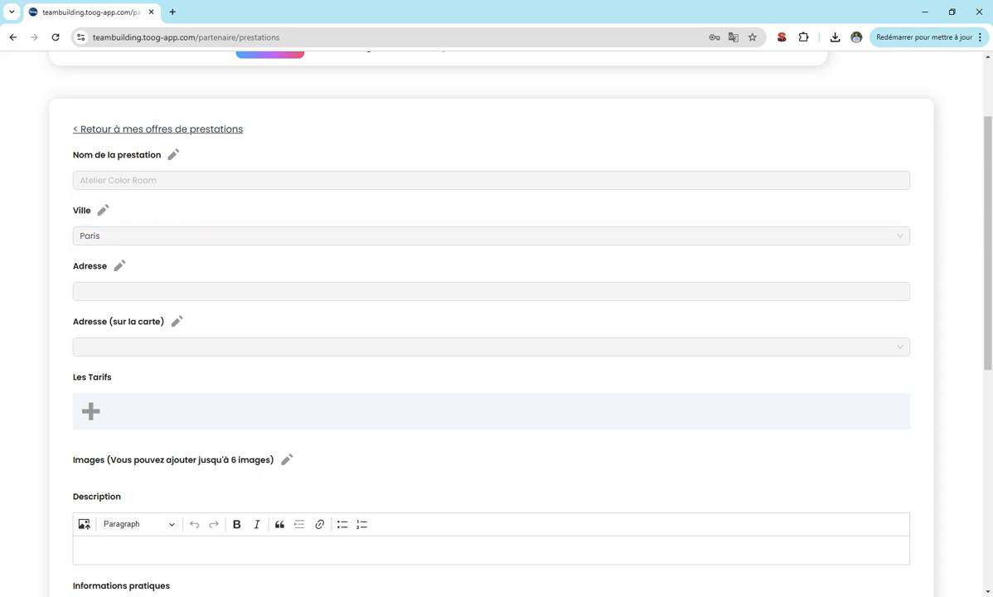
{"action": "left_click", "coordinate": [117, 269]}
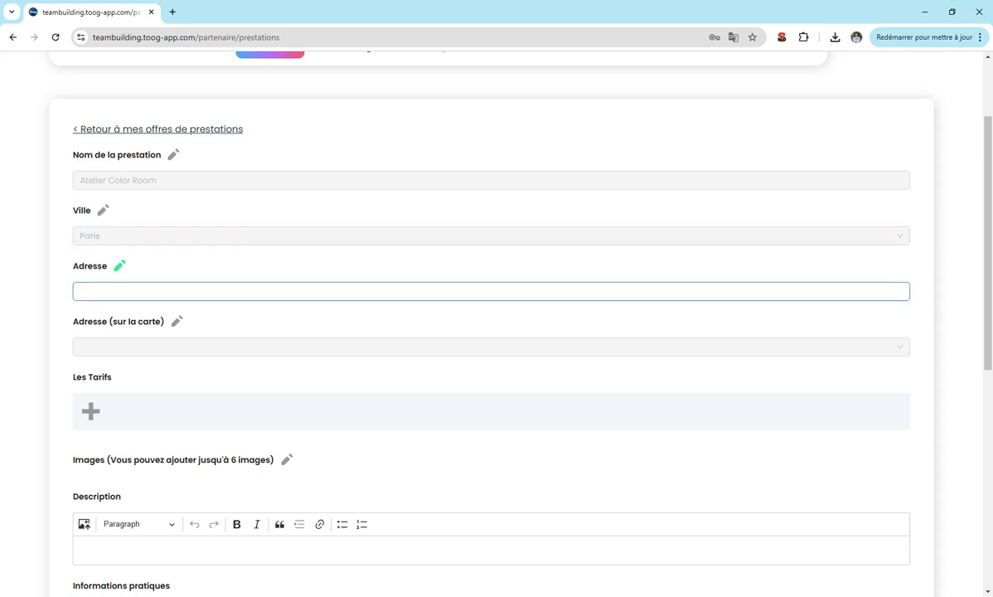
{"action": "type", "text": "5 Avenue des Champs Ely. (Près Me"}
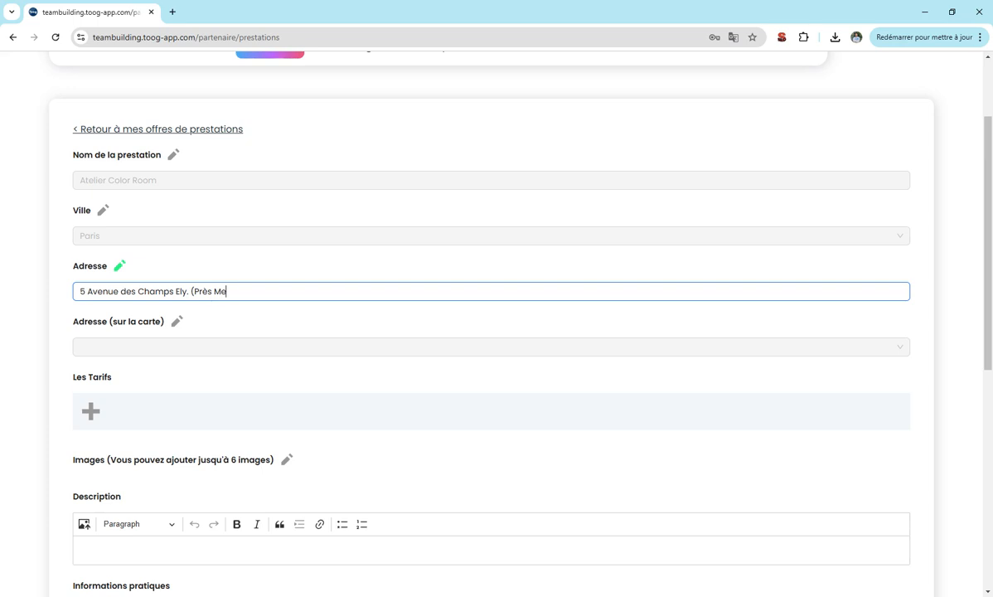
{"action": "type", "text": "tro 55 et Bus 28)"}
{"action": "key", "text": "ctrl+a"}
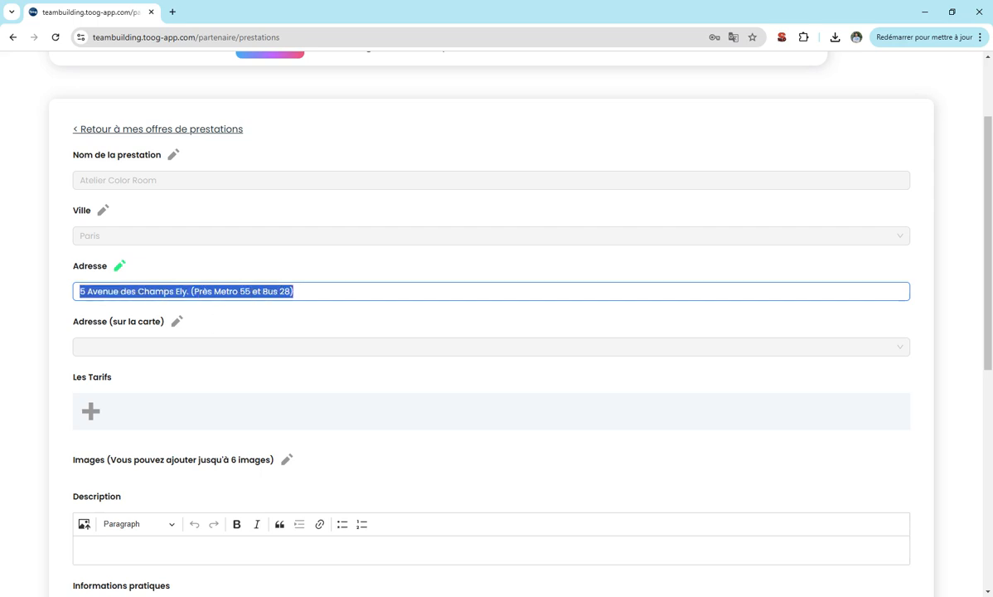
Append 'ou sur site de l'entreprise' to the offer address and lock it.
{"action": "left_click", "coordinate": [119, 266]}
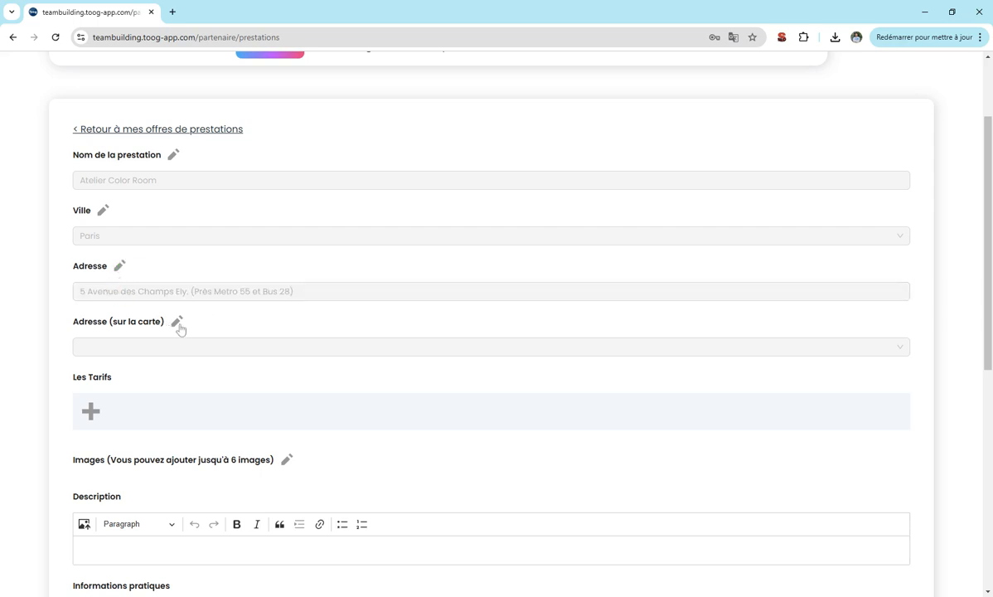
{"action": "left_click", "coordinate": [119, 266]}
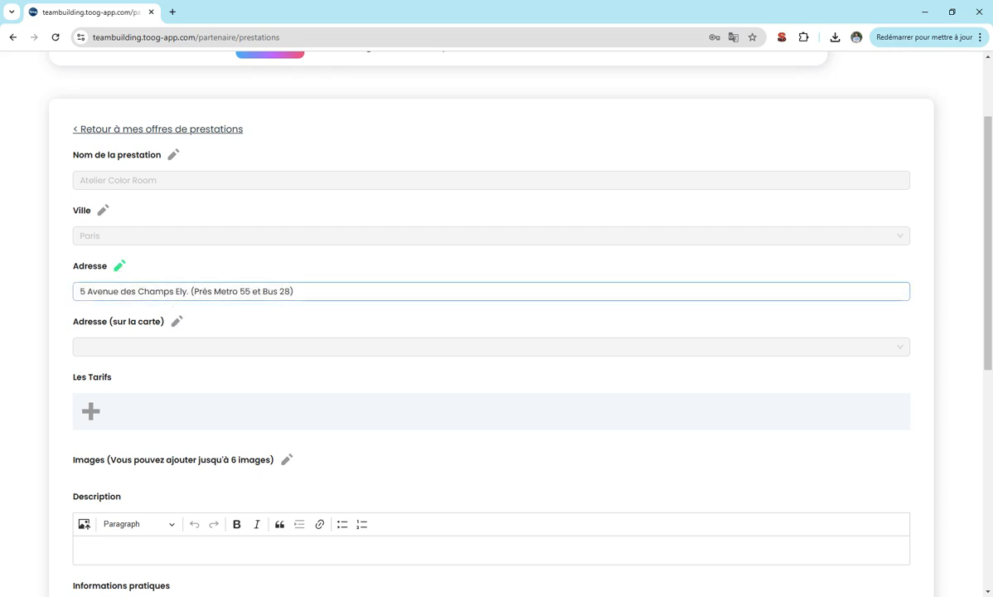
{"action": "type", "text": "ou sur site"}
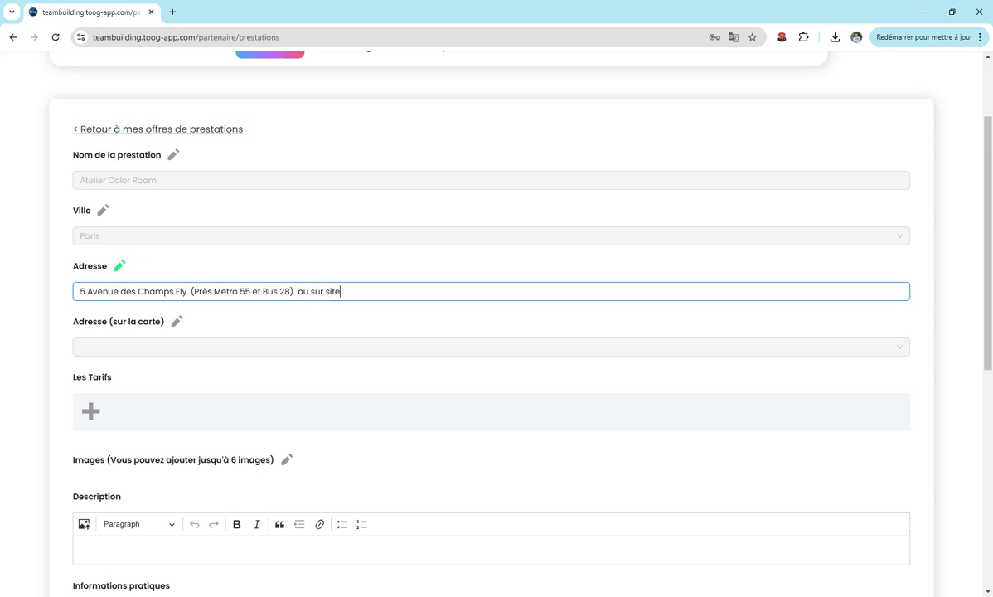
{"action": "type", "text": " de l'entreprise"}
{"action": "left_click", "coordinate": [120, 265]}
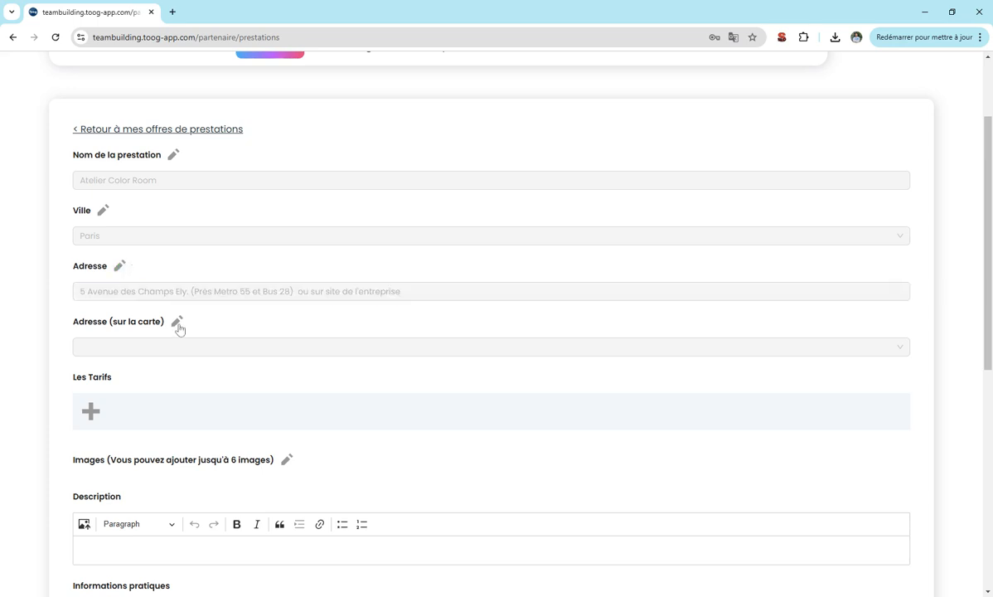
Search the map address for 'champ Elysées paris' and pick the Multiburo Champs-Élysées suggestion.
{"action": "left_click", "coordinate": [176, 322]}
{"action": "left_click", "coordinate": [162, 345]}
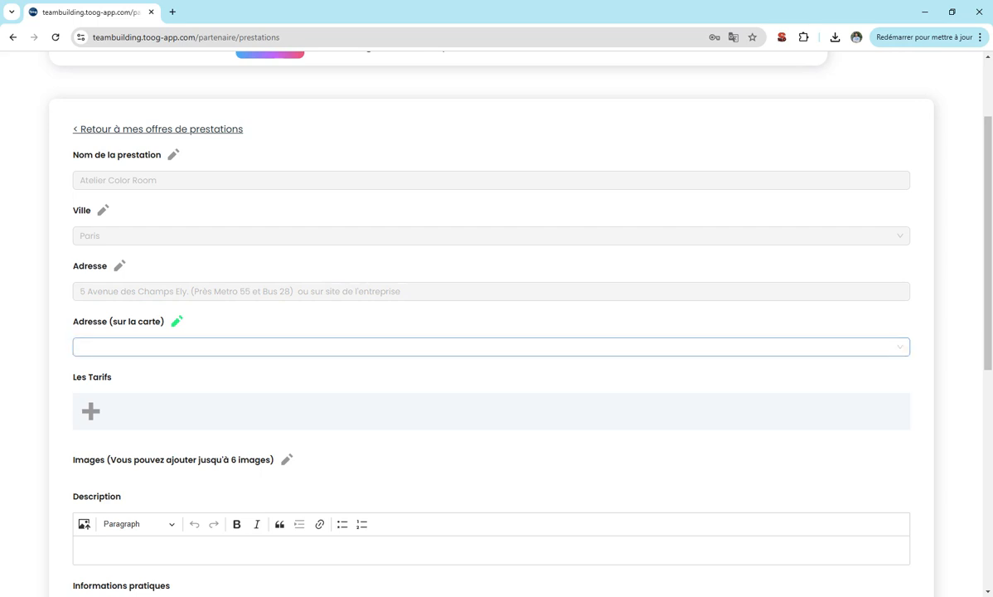
{"action": "left_click", "coordinate": [161, 346]}
{"action": "type", "text": "ch"}
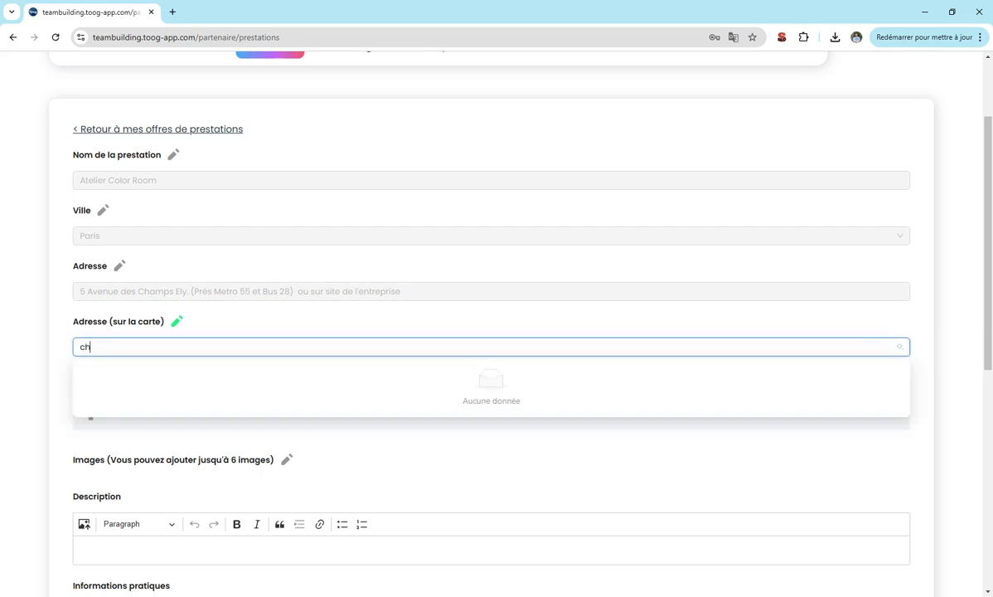
{"action": "type", "text": "amp el"}
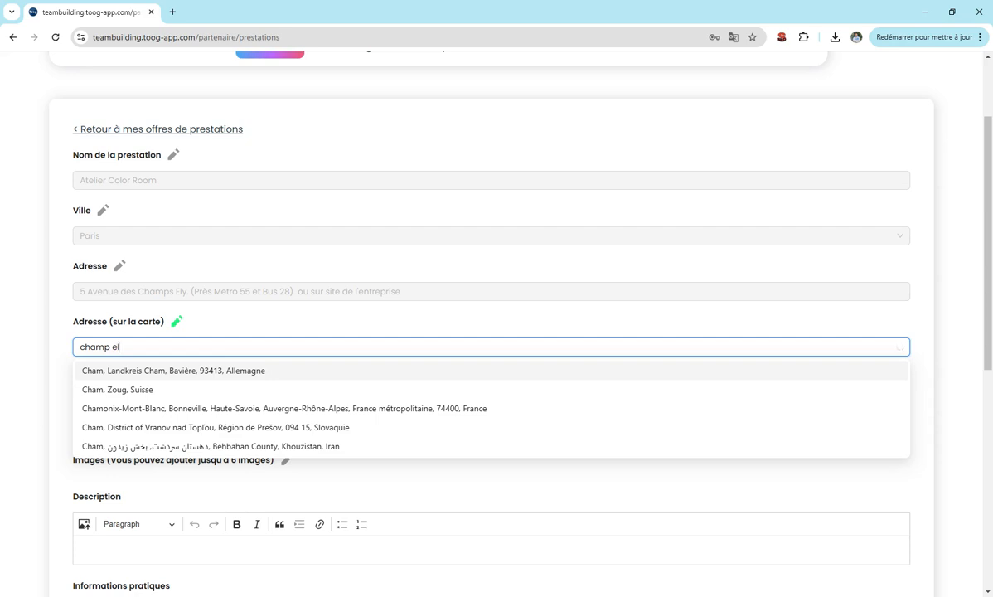
{"action": "type", "text": "ys"}
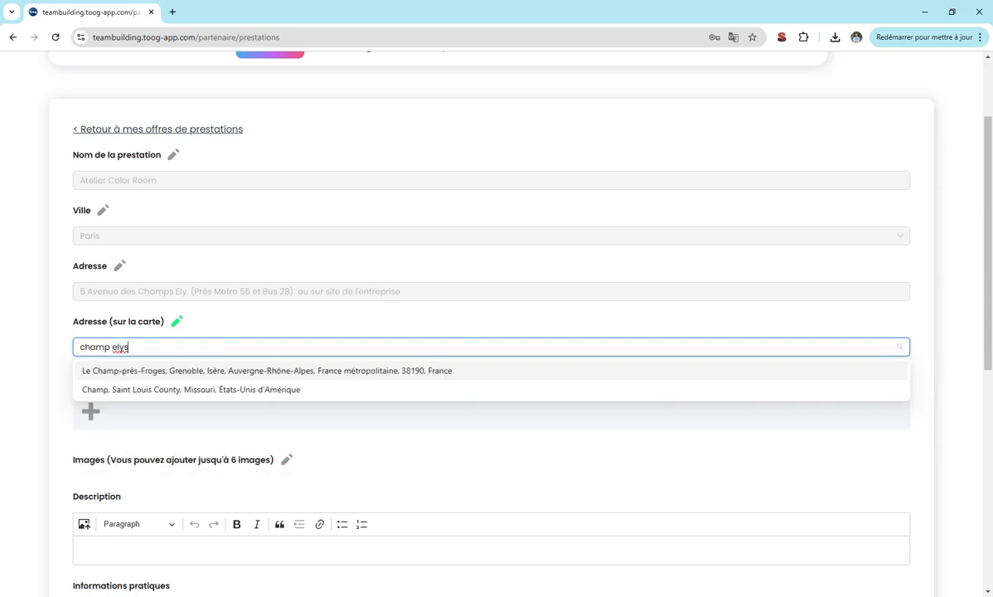
{"action": "type", "text": "ées"}
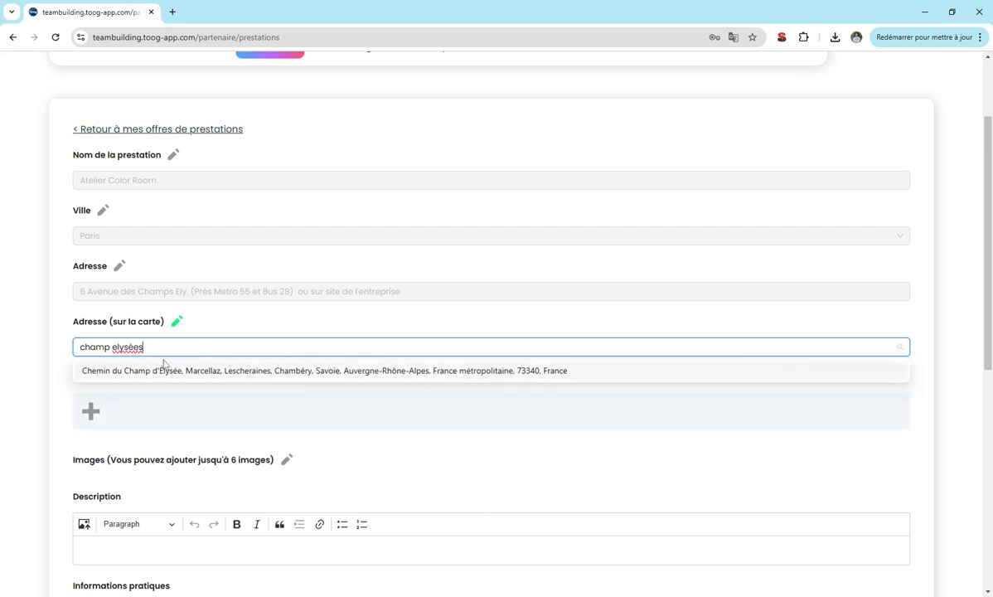
{"action": "type", "text": " pari"}
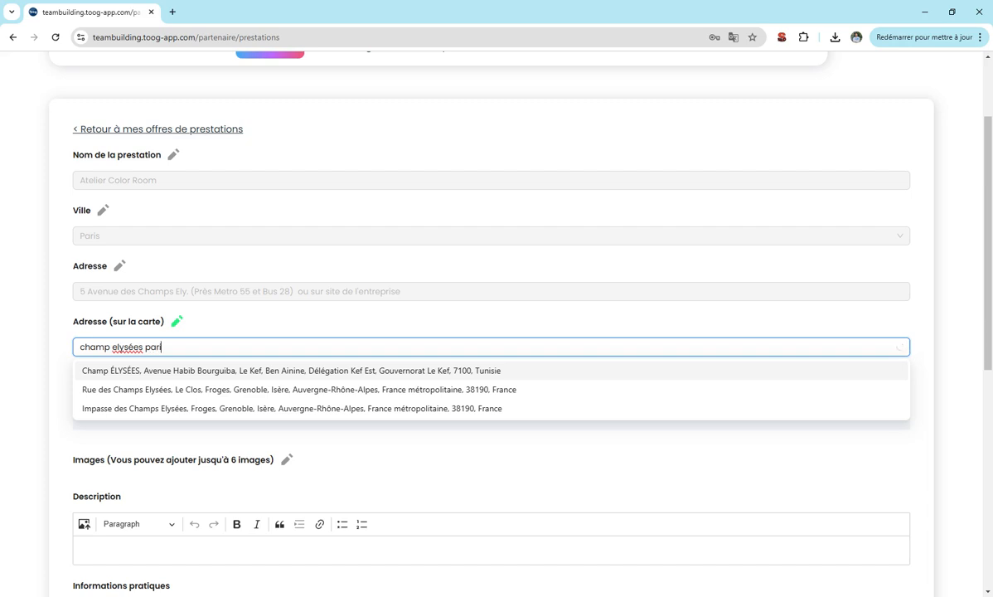
{"action": "type", "text": "s 75"}
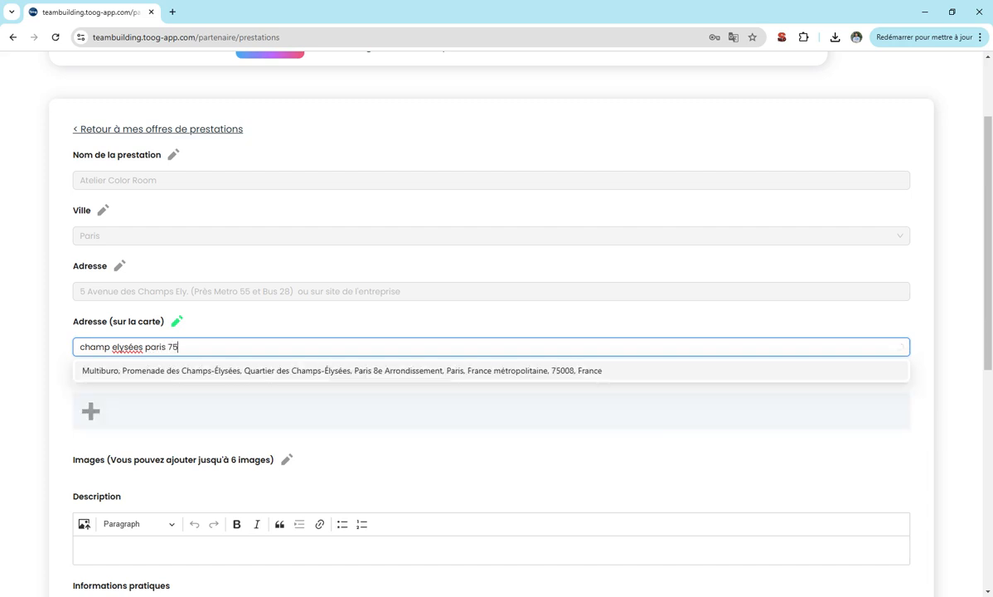
{"action": "type", "text": "008"}
{"action": "left_click", "coordinate": [156, 374]}
{"action": "double_click", "coordinate": [126, 346]}
{"action": "type", "text": "Elysées"}
{"action": "key", "text": "BackSpace"}
{"action": "key", "text": "BackSpace"}
Set the Multiburo map address and add a 25 € per-person 'Atelier Color Room' tariff.
{"action": "left_click", "coordinate": [232, 375]}
{"action": "scroll", "coordinate": [55, 340], "scroll_direction": "down", "scroll_amount": 2}
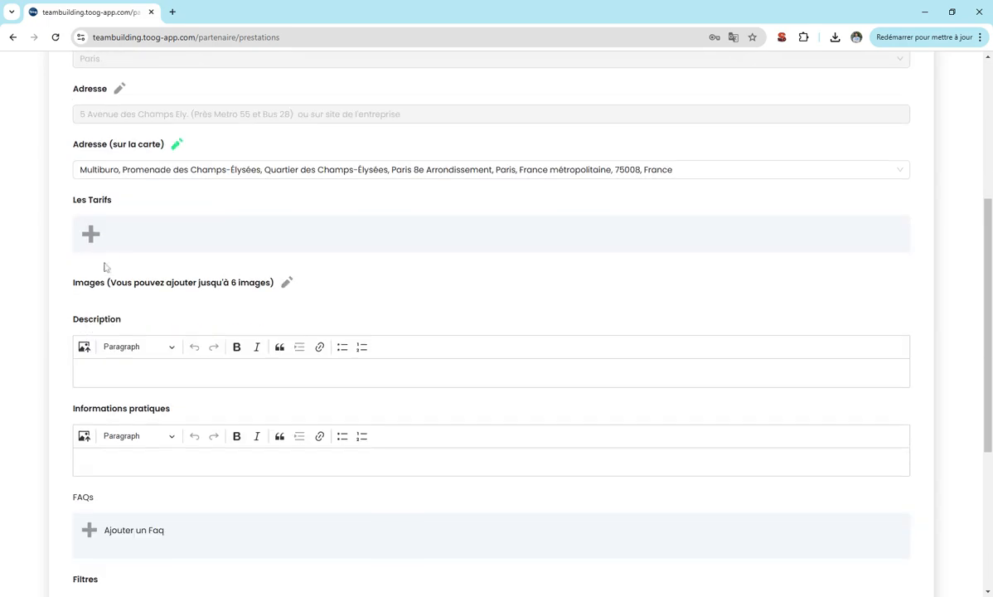
{"action": "left_click", "coordinate": [92, 233]}
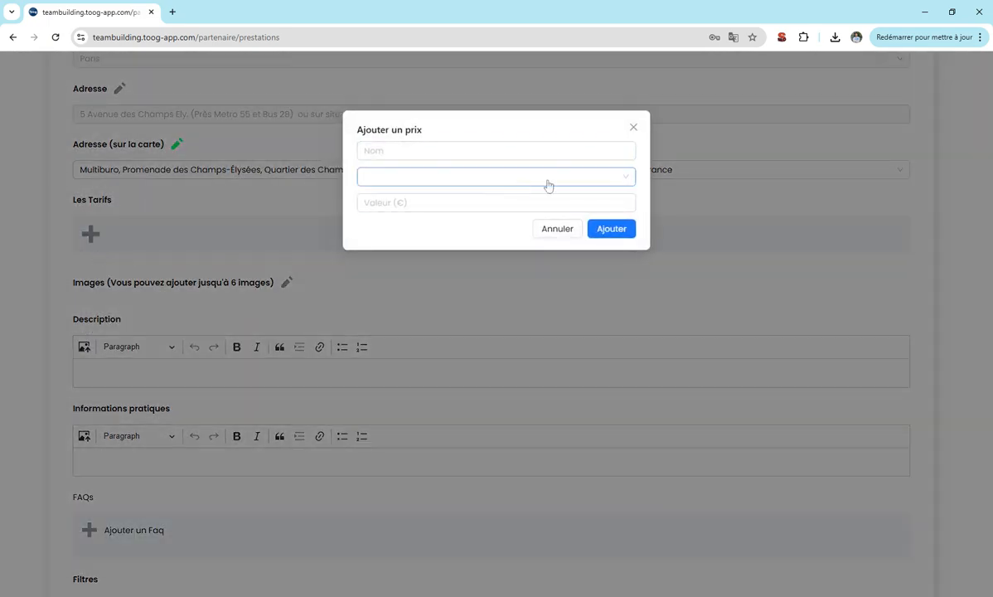
{"action": "left_click", "coordinate": [633, 127]}
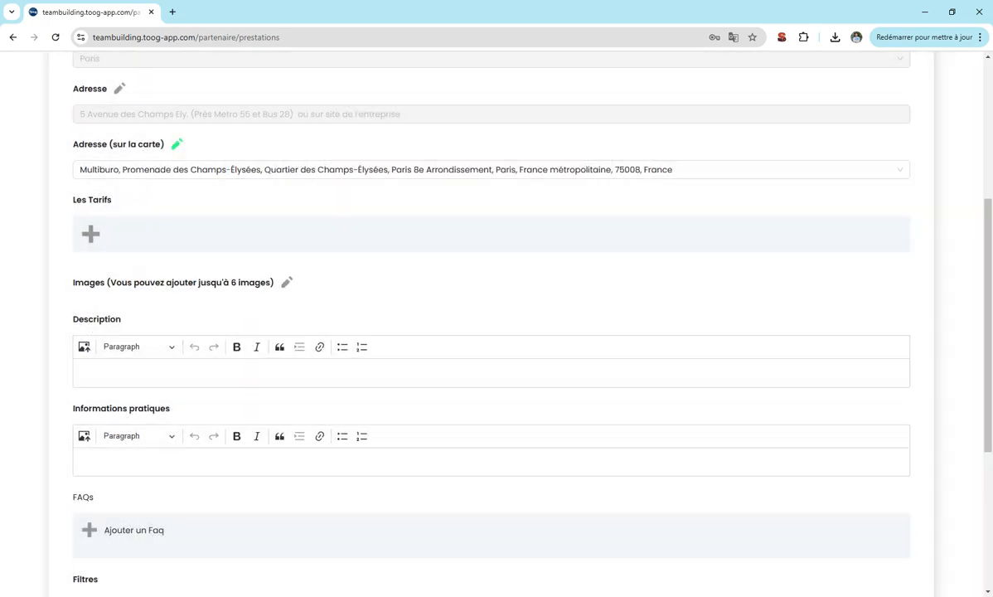
{"action": "left_click", "coordinate": [91, 232]}
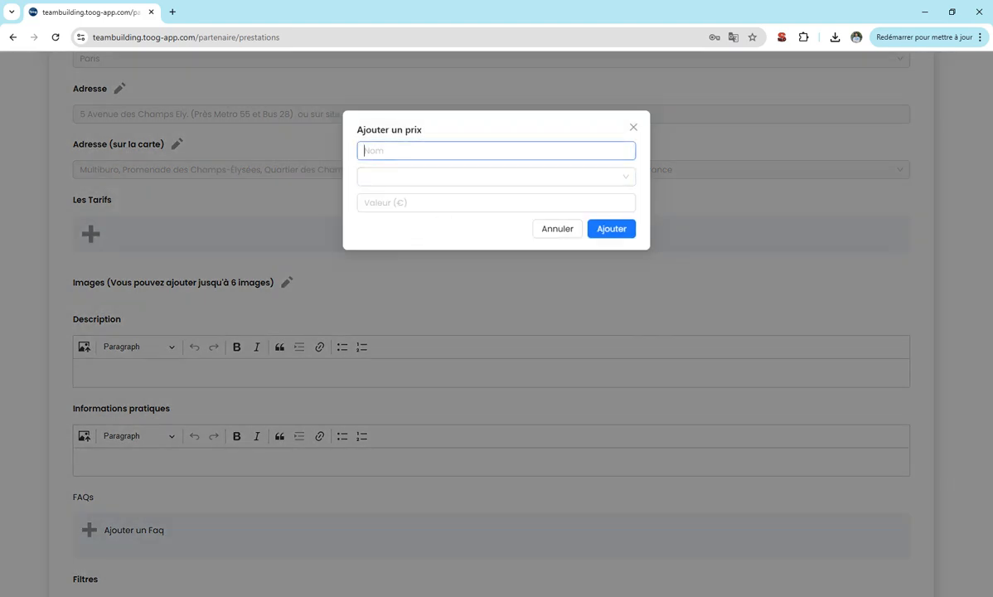
{"action": "type", "text": "Atelier Color Room"}
{"action": "left_click", "coordinate": [426, 179]}
{"action": "left_click", "coordinate": [402, 207]}
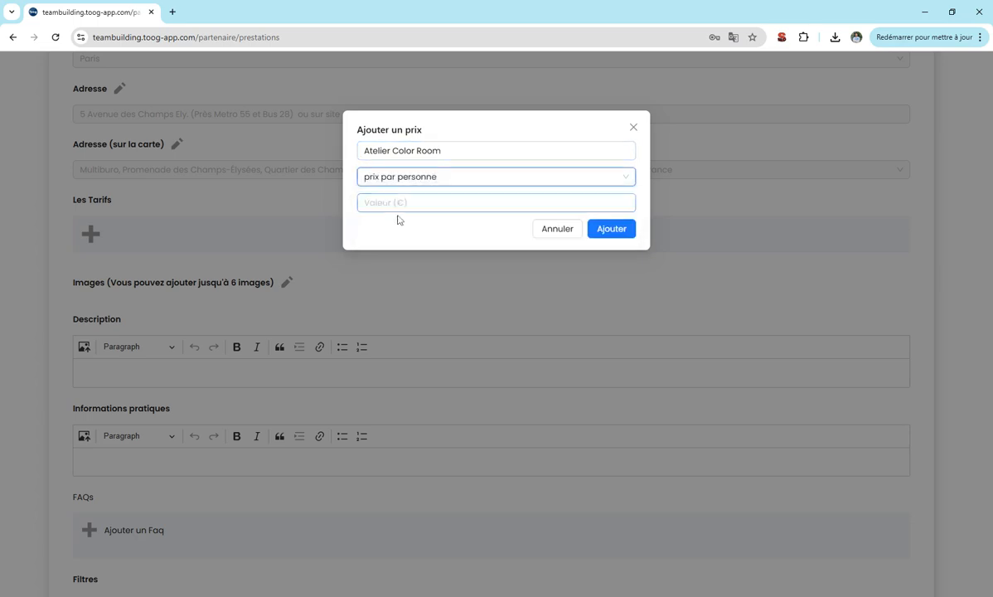
{"action": "left_click", "coordinate": [398, 204]}
{"action": "type", "text": "25"}
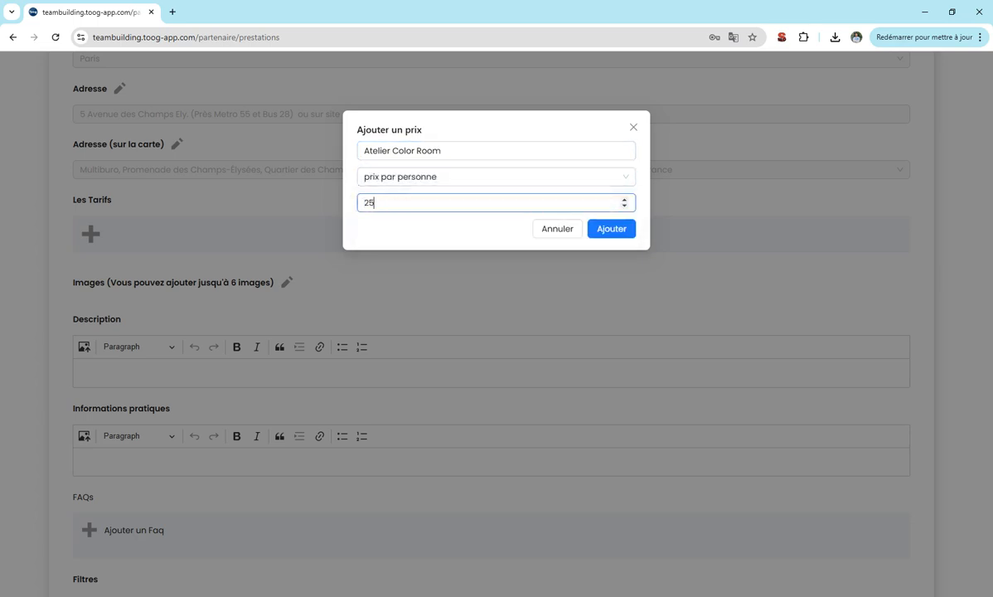
{"action": "left_click", "coordinate": [610, 229]}
Add a 30 € per-person tariff 'Atelier Color ROom avec Verre de V'.
{"action": "left_click", "coordinate": [89, 279]}
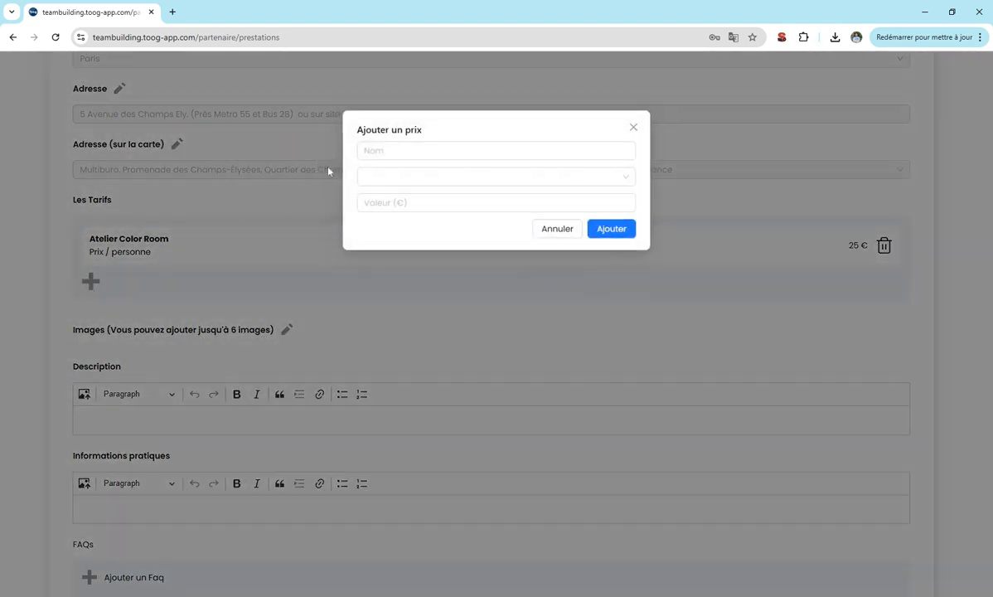
{"action": "type", "text": "Ate"}
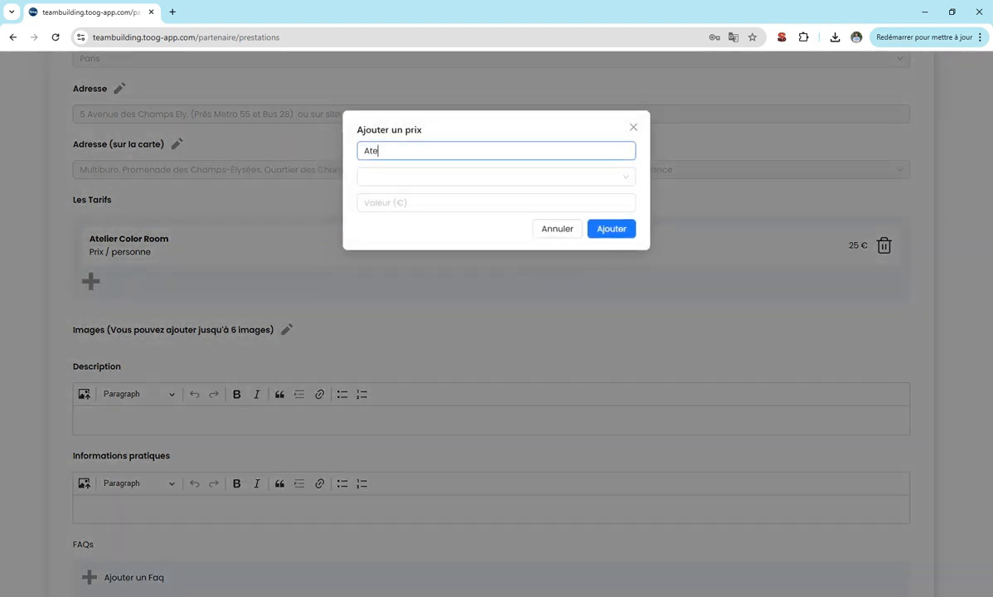
{"action": "type", "text": "lier Color ROom avec Verre de Vin"}
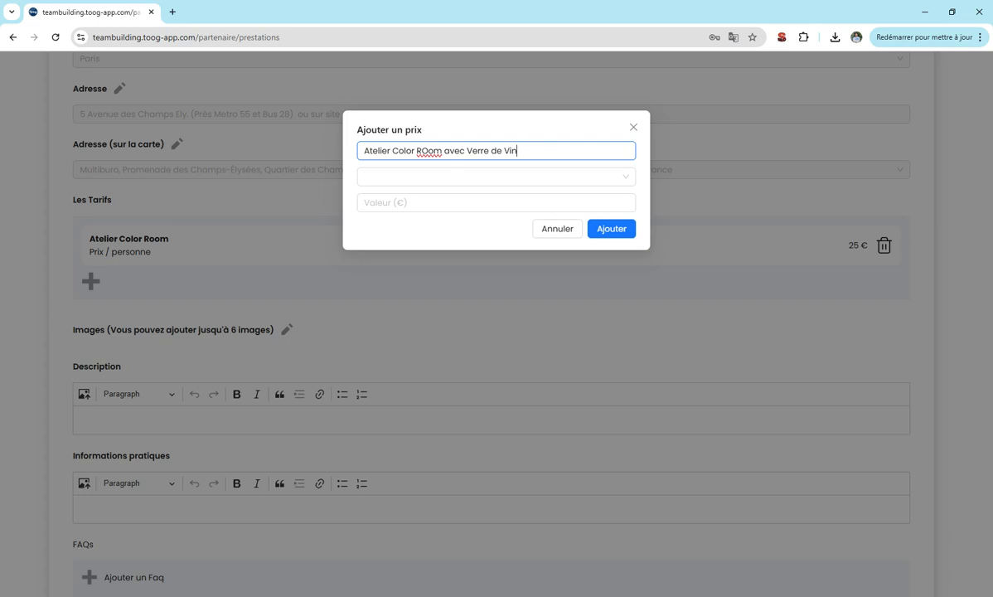
{"action": "left_click", "coordinate": [390, 181]}
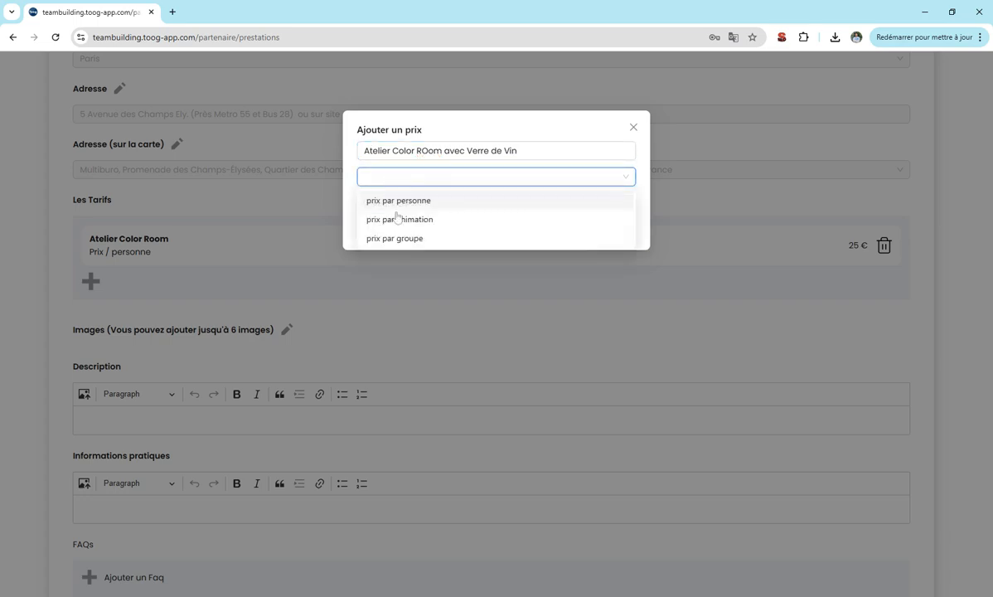
{"action": "left_click", "coordinate": [374, 197]}
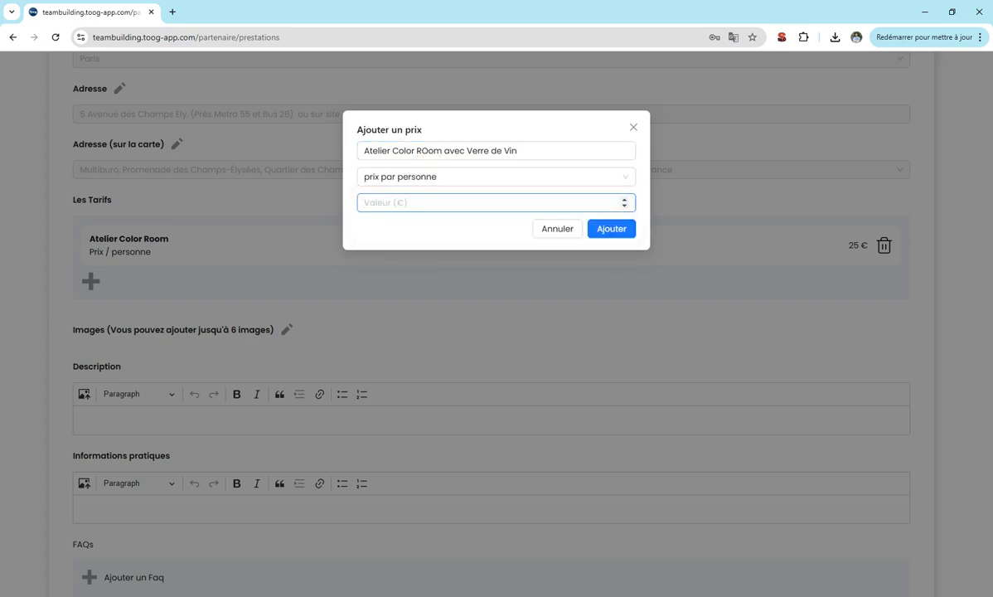
{"action": "type", "text": "30"}
{"action": "left_click", "coordinate": [598, 229]}
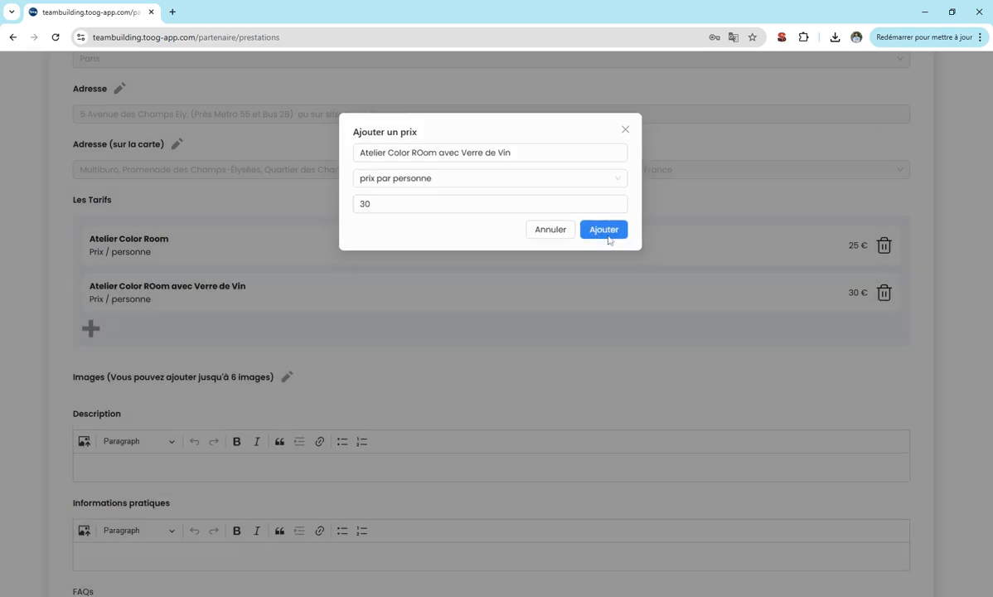
Start a third tariff and dismiss its price type choices.
{"action": "left_click", "coordinate": [90, 329]}
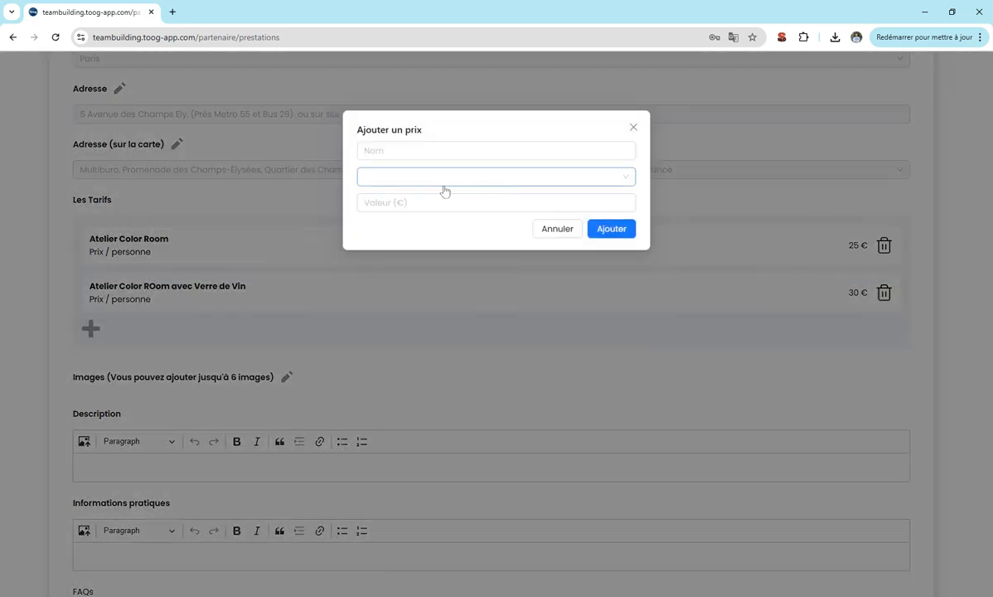
{"action": "left_click", "coordinate": [439, 176]}
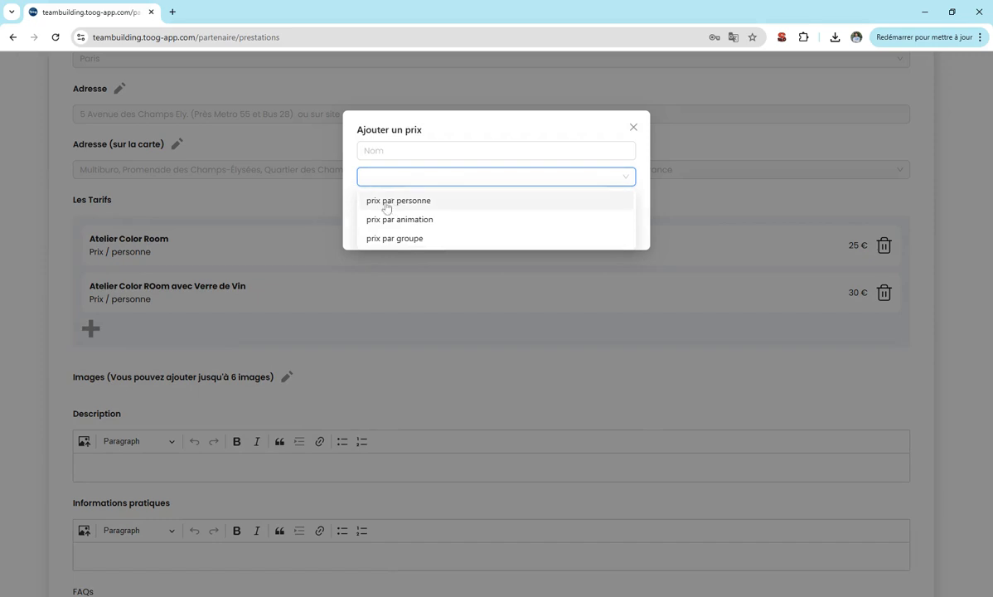
{"action": "left_click", "coordinate": [351, 202]}
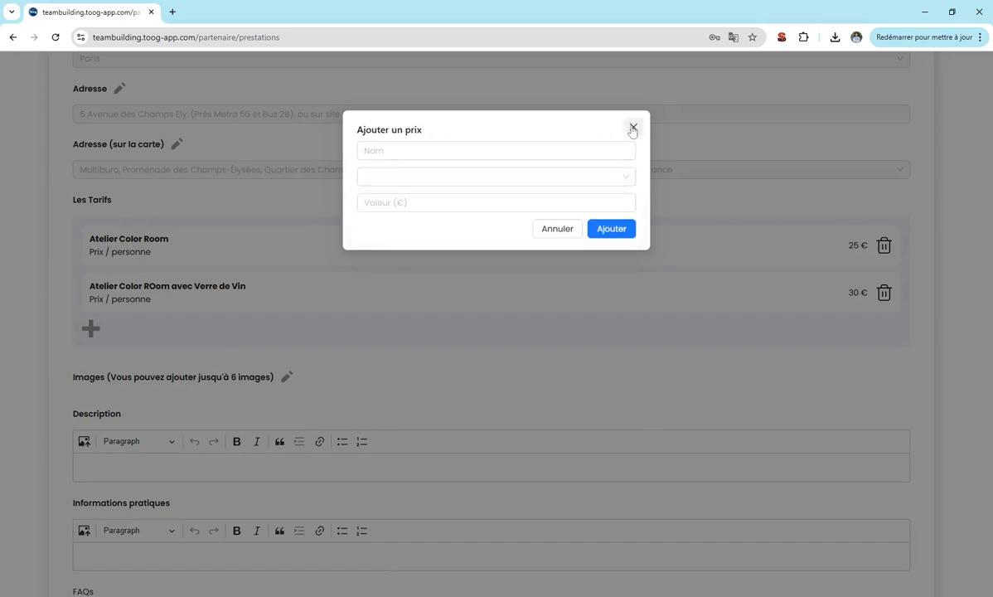
Cancel the third tariff and upload two activity photos to the offer's images.
{"action": "left_click", "coordinate": [632, 126]}
{"action": "scroll", "coordinate": [232, 240], "scroll_direction": "down", "scroll_amount": 2}
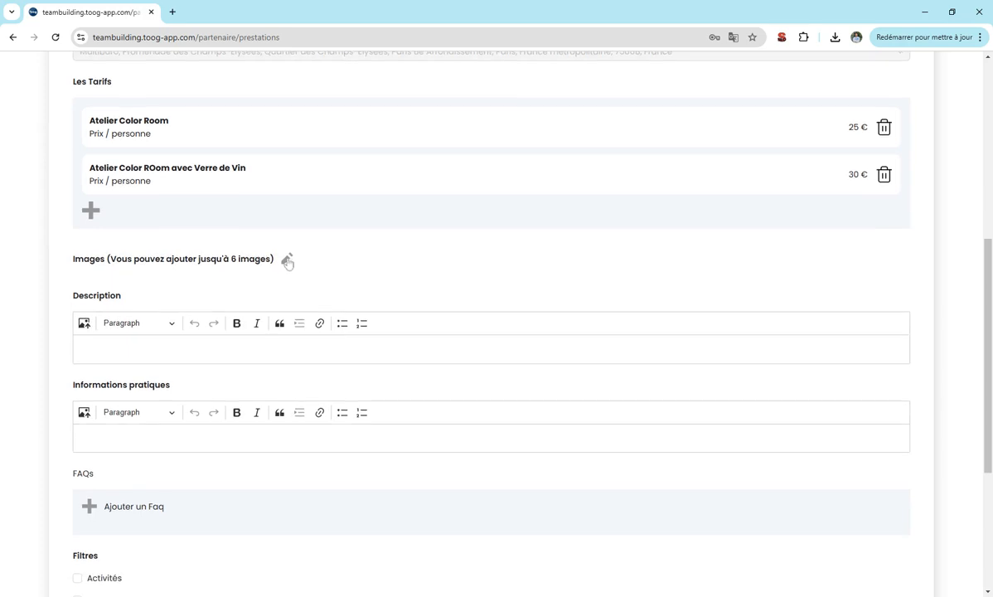
{"action": "left_click", "coordinate": [286, 259]}
{"action": "left_click", "coordinate": [125, 284]}
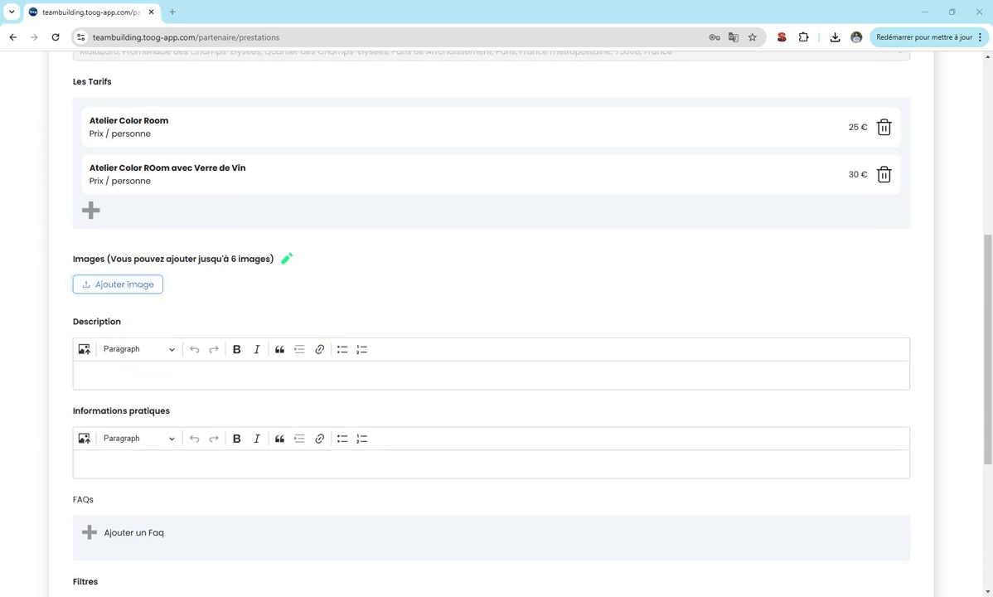
{"action": "left_click", "coordinate": [119, 286]}
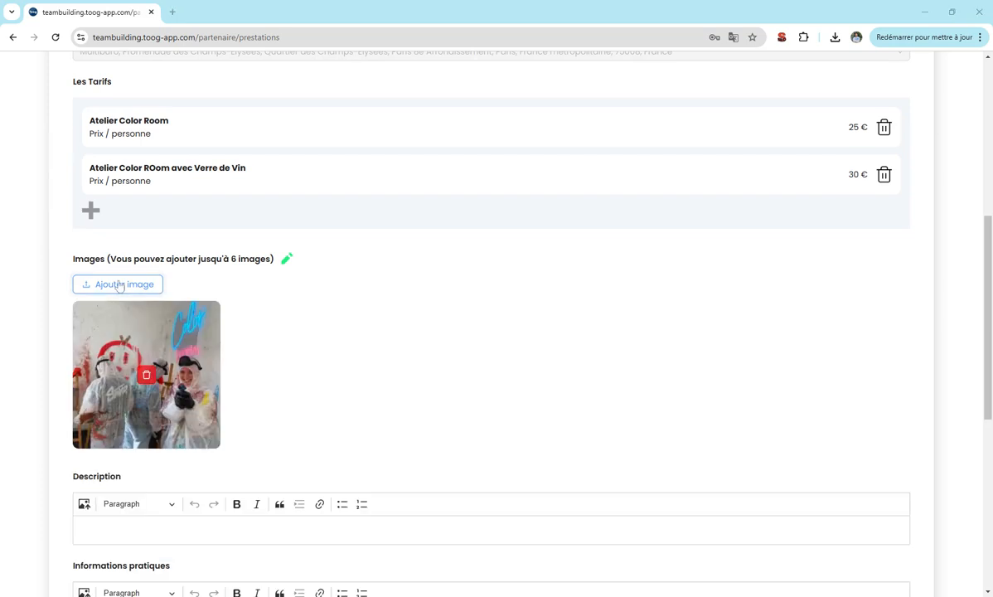
{"action": "scroll", "coordinate": [248, 274], "scroll_direction": "down", "scroll_amount": 4}
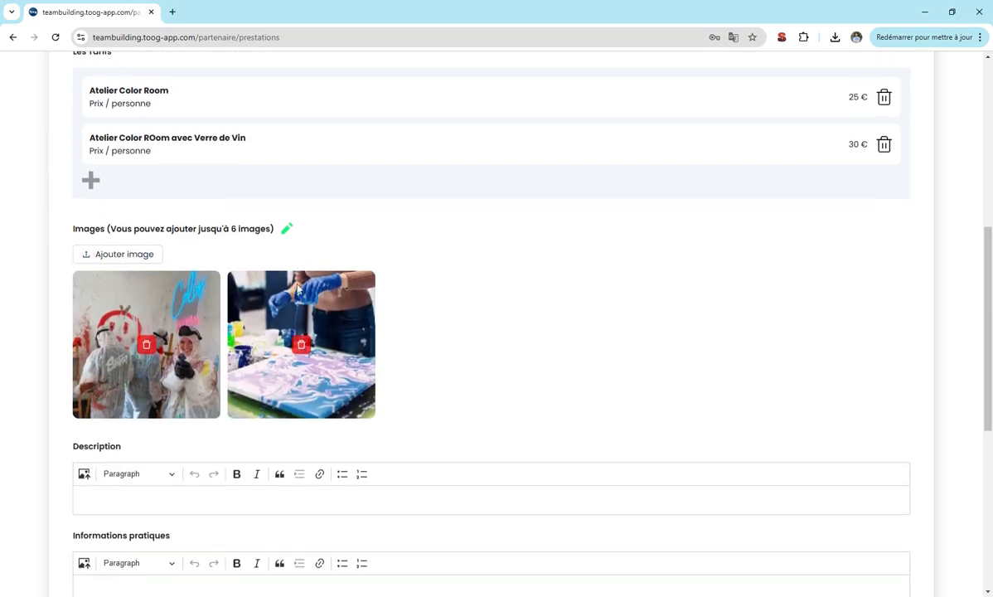
{"action": "left_click", "coordinate": [124, 175]}
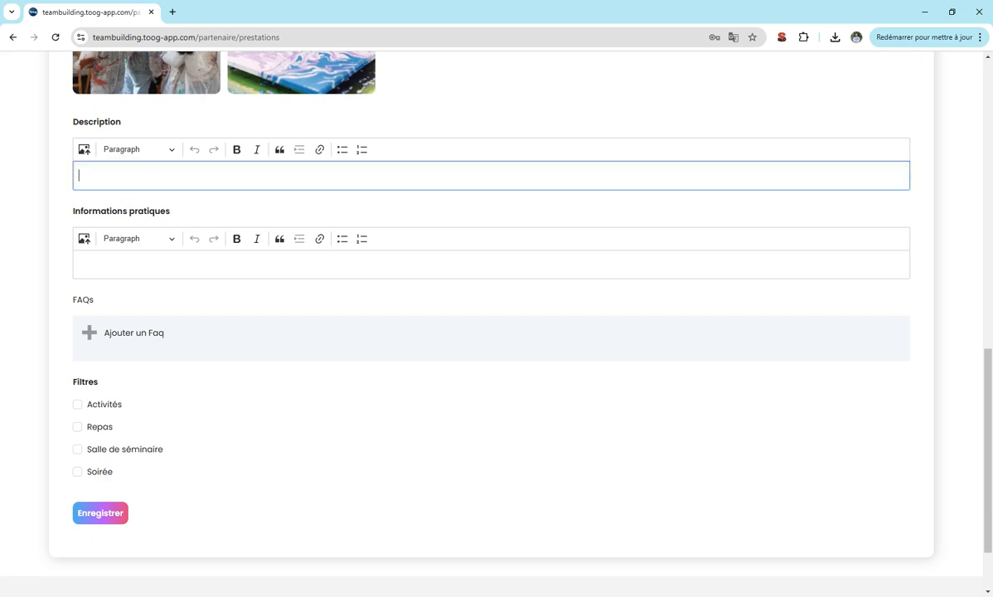
Type the description: 'Découvrez l'Atelier Color ROom…' and 'Activité insolite à Paris…' lines with filler text.
{"action": "type", "text": "Découvrez l'Atelier Color ROom"}
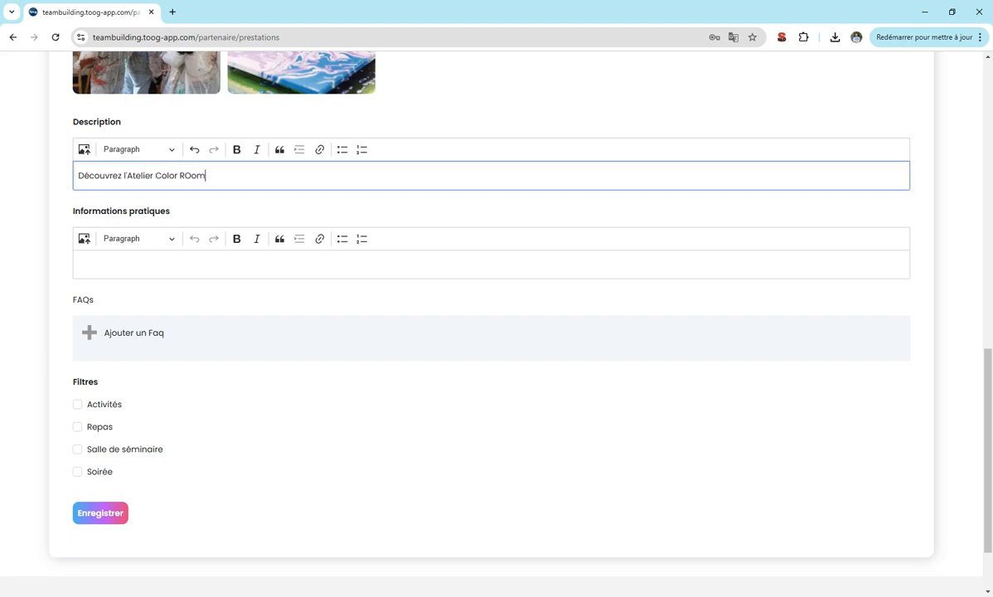
{"action": "type", "text": " pour votre Team Building"}
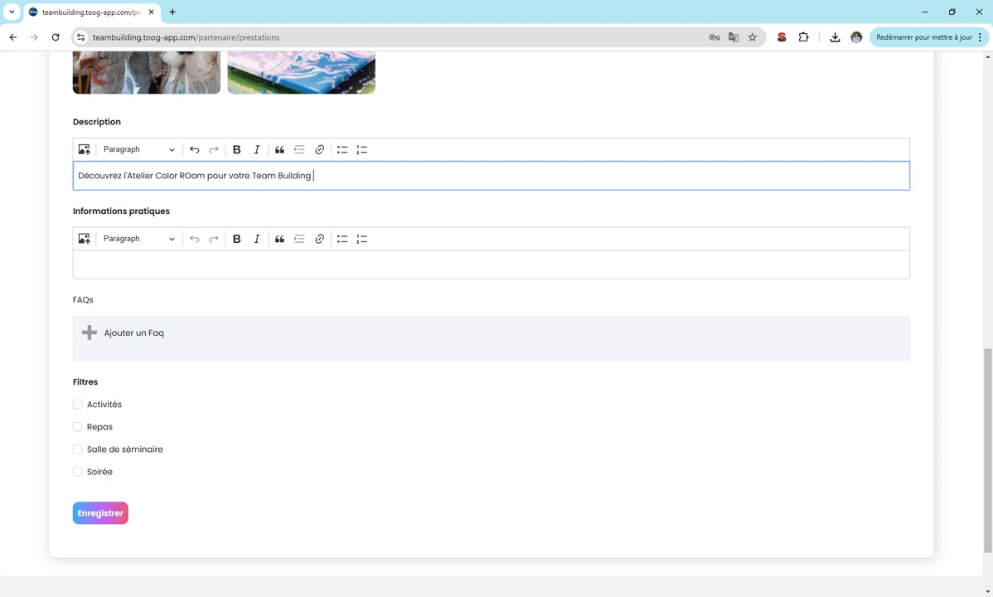
{"action": "key", "text": "Return"}
{"action": "type", "text": "b"}
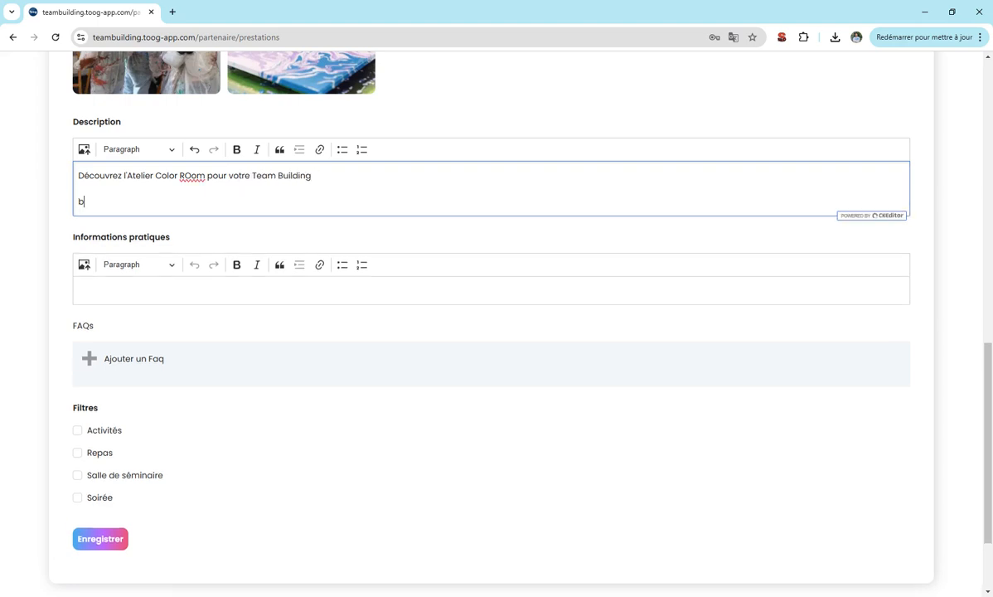
{"action": "type", "text": "lablabla"}
{"action": "key", "text": "Return"}
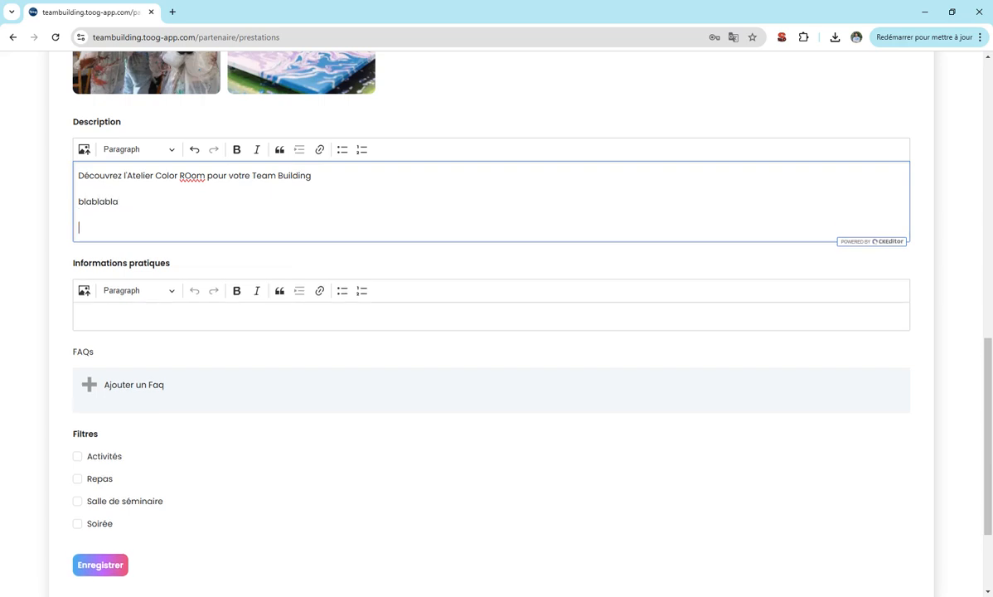
{"action": "type", "text": "Activité insolite à Paris pour un tea"}
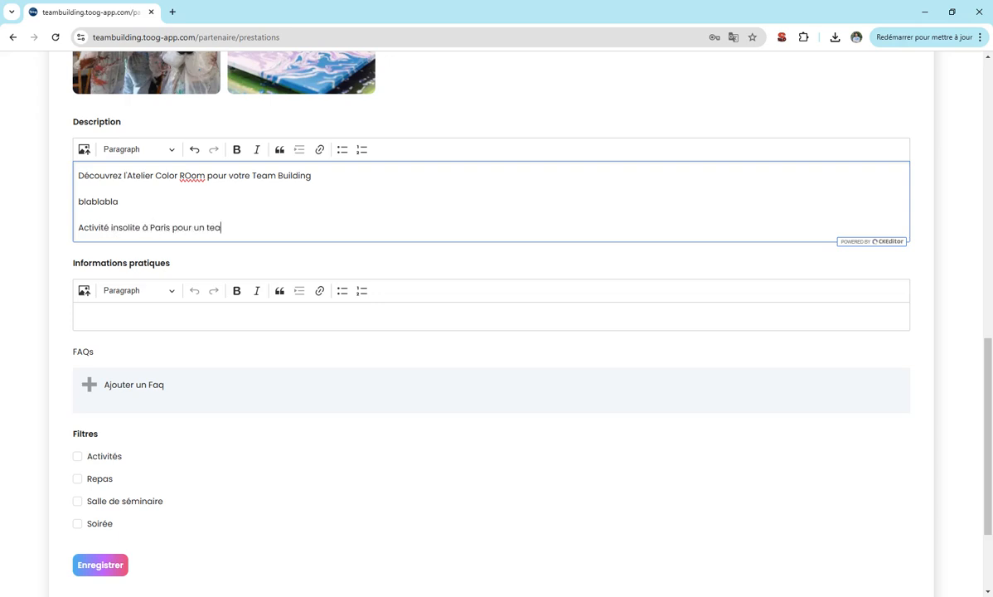
{"action": "type", "text": "m Building : Color Room"}
{"action": "key", "text": "Return"}
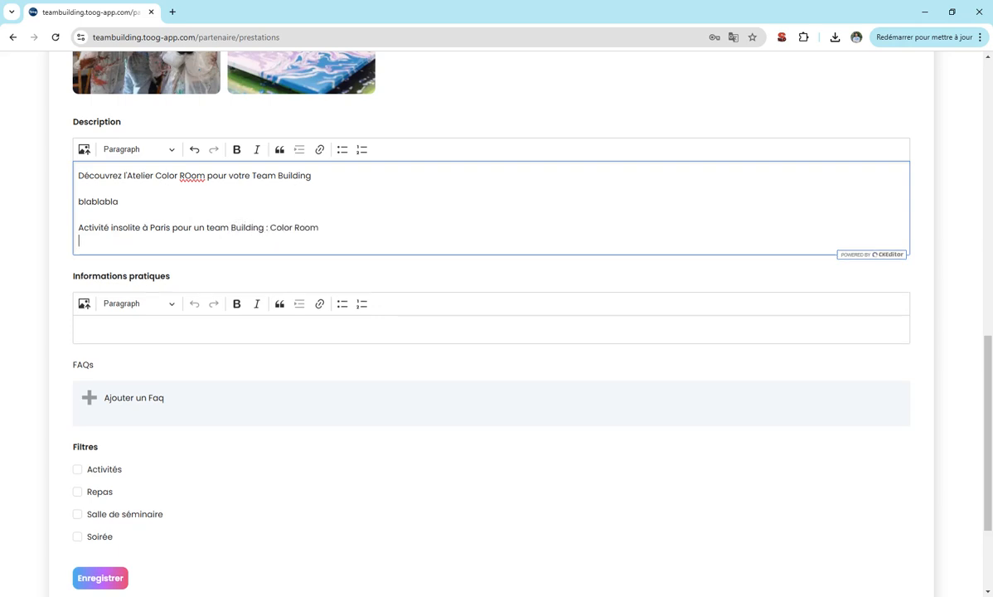
{"action": "type", "text": "blabaka"}
Style the 'Découvrez…' and 'Activité insolite à Paris…' lines as Heading 2.
{"action": "triple_click", "coordinate": [99, 175]}
{"action": "left_click", "coordinate": [144, 142]}
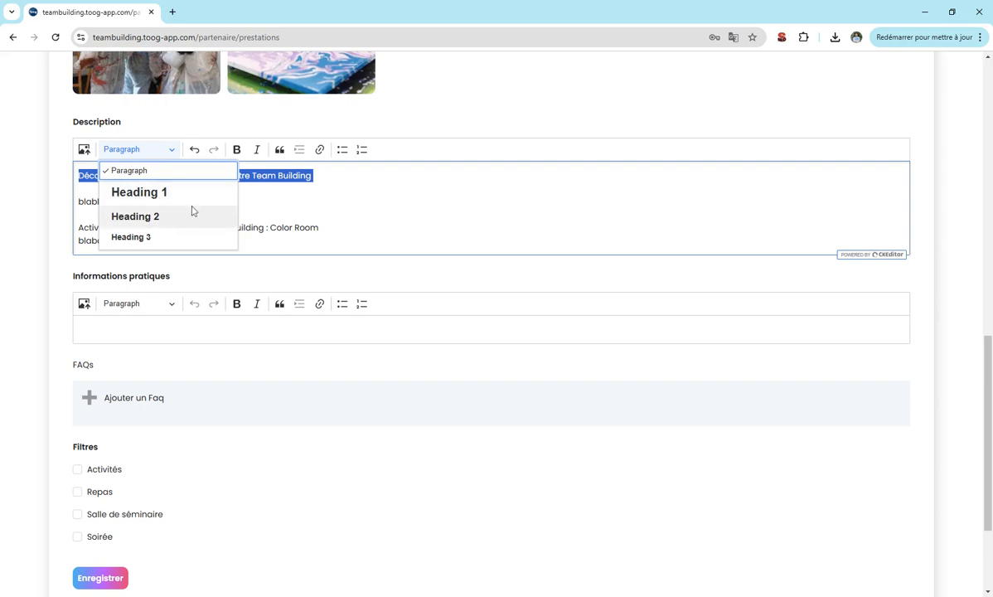
{"action": "left_click", "coordinate": [132, 217]}
{"action": "triple_click", "coordinate": [199, 227]}
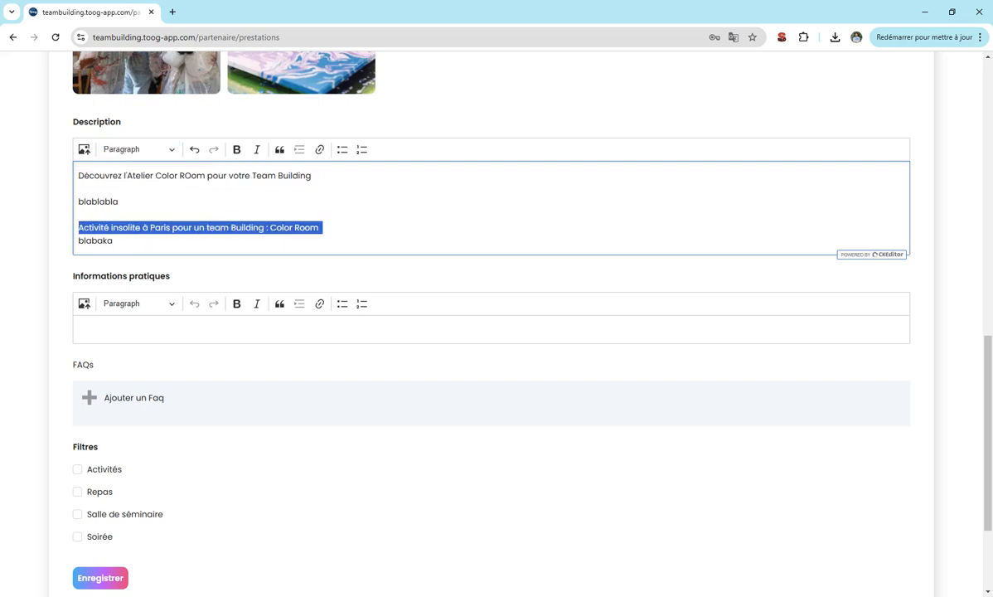
{"action": "left_click", "coordinate": [142, 151]}
{"action": "left_click", "coordinate": [156, 216]}
{"action": "key", "text": "Up"}
Enter practical information lines 'venir avec des chaussures' and 'toiles fournies', plus a filler line.
{"action": "scroll", "coordinate": [166, 212], "scroll_direction": "down", "scroll_amount": 2}
{"action": "left_click", "coordinate": [158, 211]}
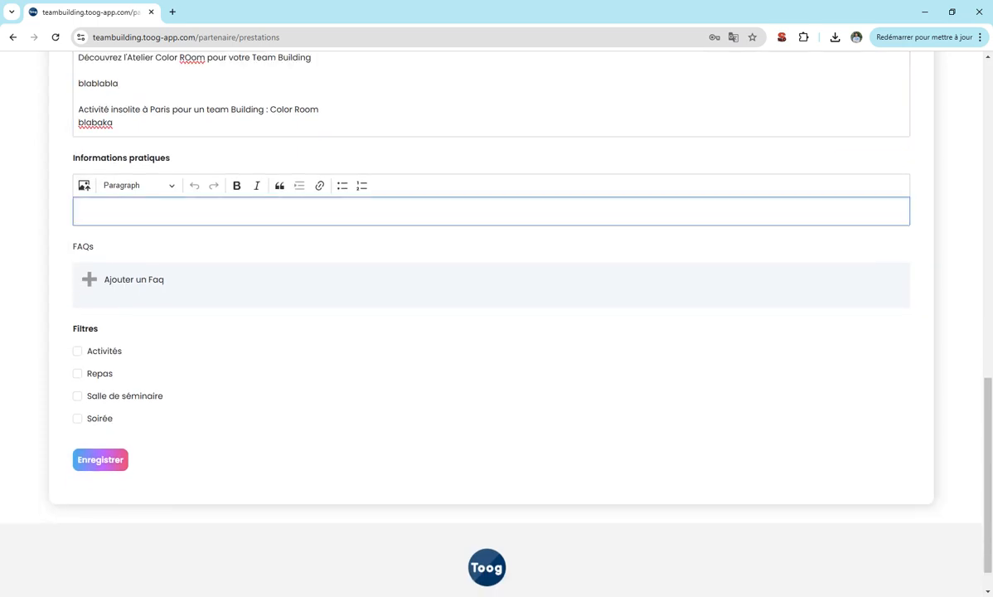
{"action": "type", "text": "venir avec des chaussures"}
{"action": "key", "text": "Return"}
{"action": "type", "text": "toil"}
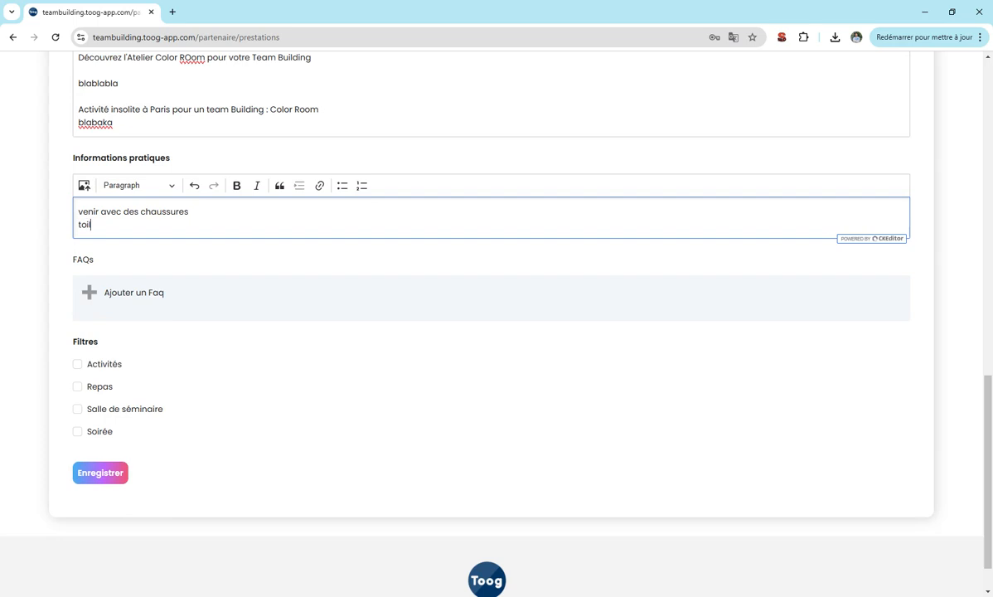
{"action": "type", "text": "es fournies"}
{"action": "key", "text": "Return"}
{"action": "type", "text": "pinchzbjhz"}
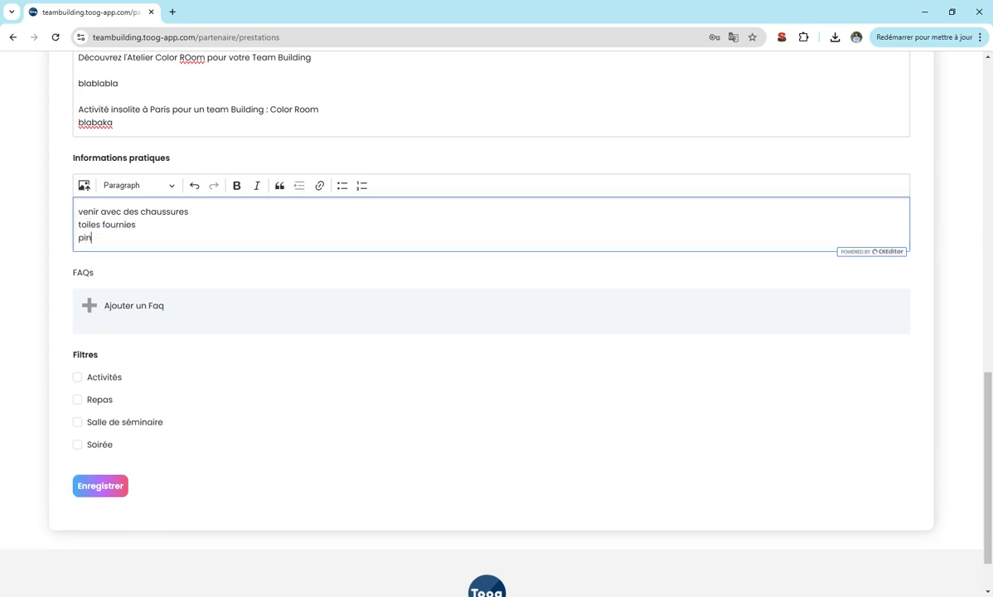
Add the FAQ 'Où me garer ?' answered with nearby parking.
{"action": "left_click", "coordinate": [89, 305]}
{"action": "left_click", "coordinate": [414, 169]}
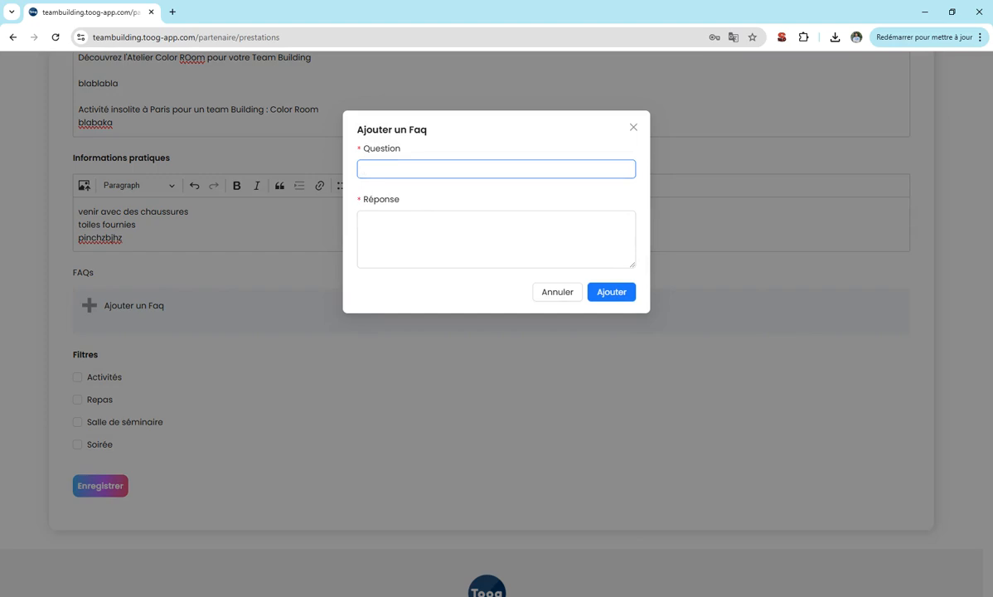
{"action": "type", "text": "Où me garer ?"}
{"action": "key", "text": "Tab"}
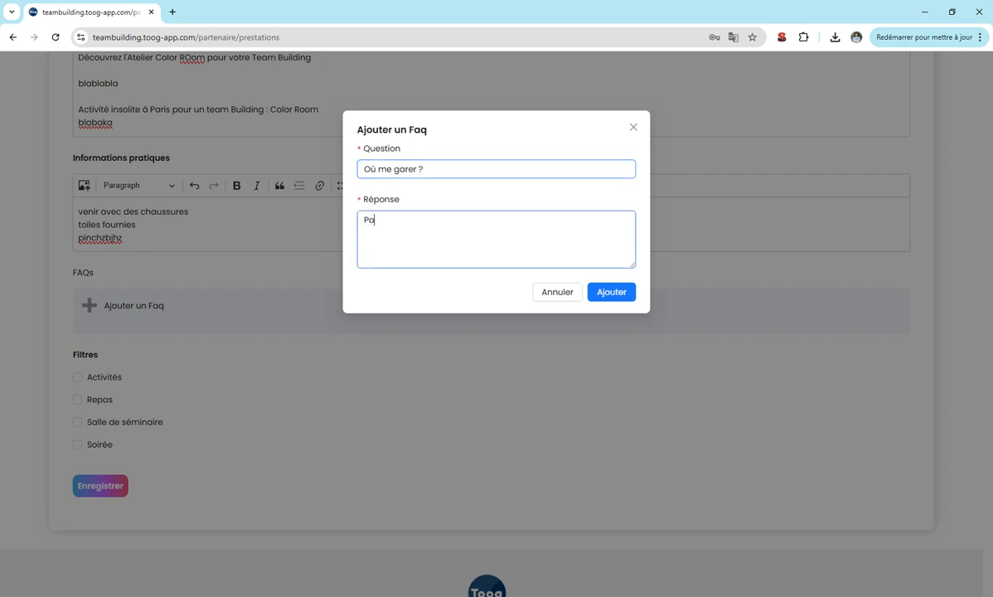
{"action": "type", "text": "Parking à proxismi"}
{"action": "key", "text": "BackSpace"}
{"action": "key", "text": "BackSpace"}
{"action": "left_click", "coordinate": [611, 291]}
Add the room-capacity FAQ answered 'Jusqu'à 20 participants'.
{"action": "left_click", "coordinate": [108, 308]}
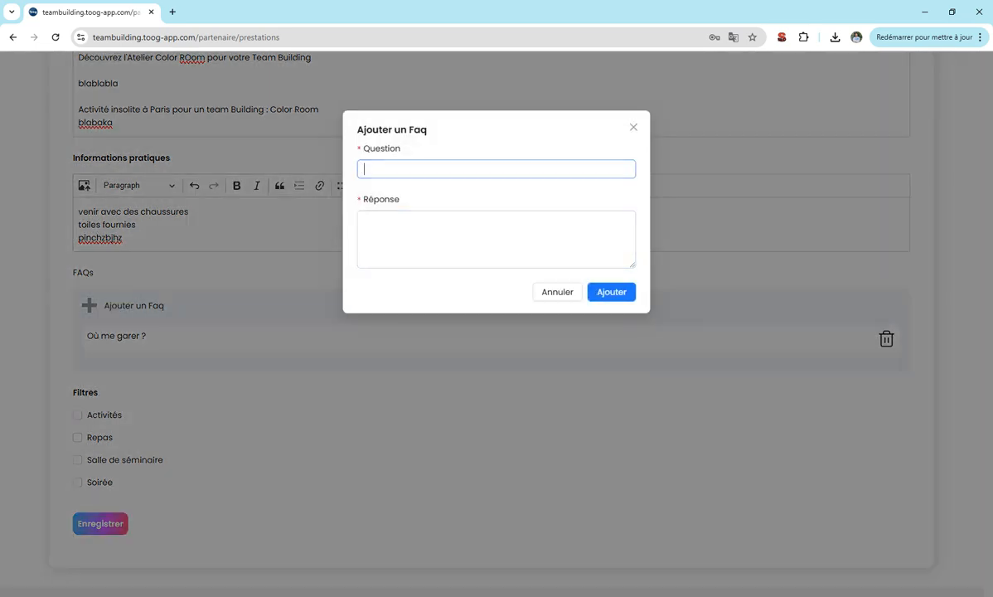
{"action": "type", "text": "Comb"}
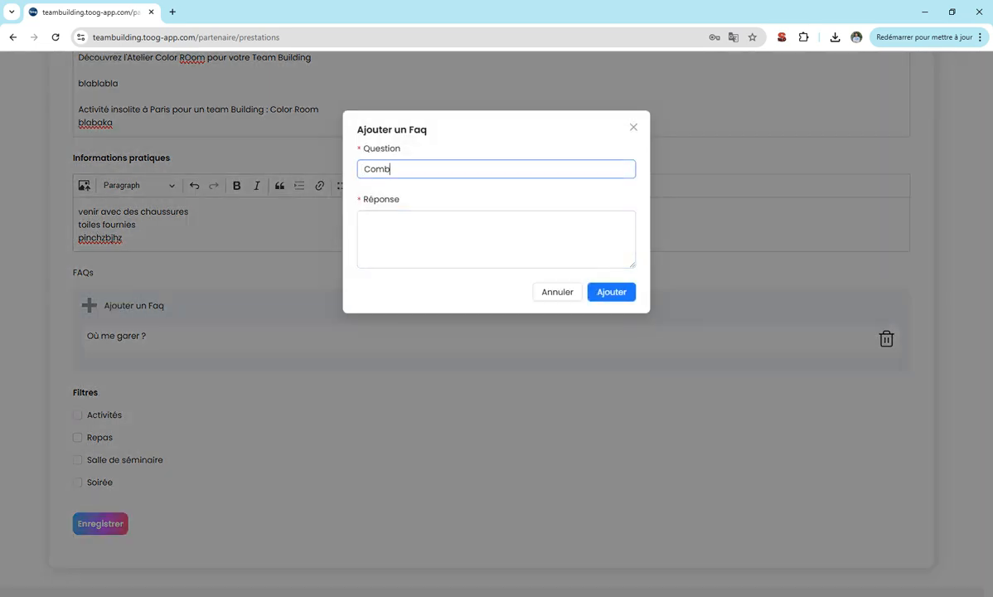
{"action": "type", "text": "ien de personnes mo"}
{"action": "type", "text": "x dans la salle"}
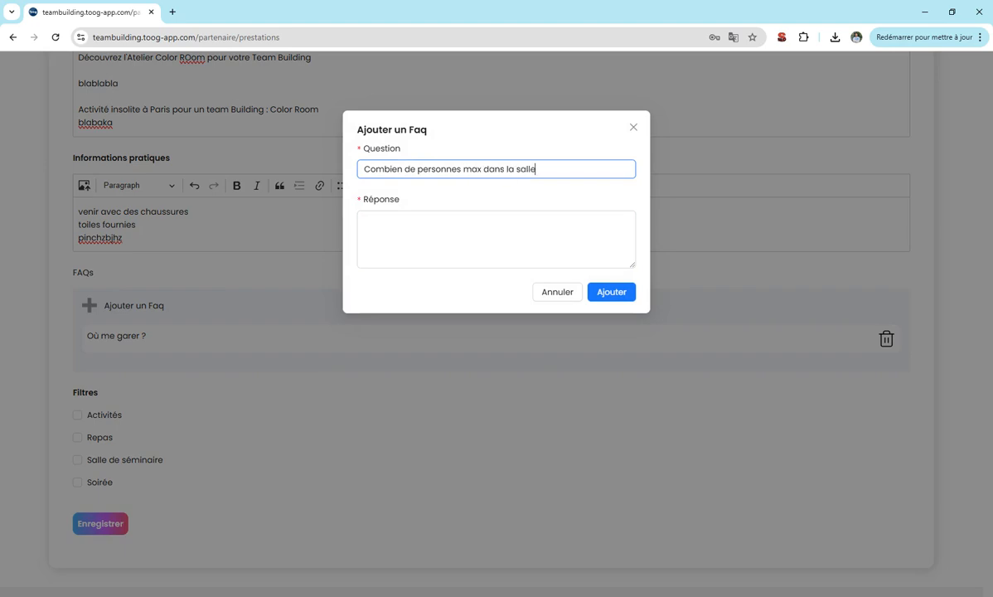
{"action": "key", "text": "Tab"}
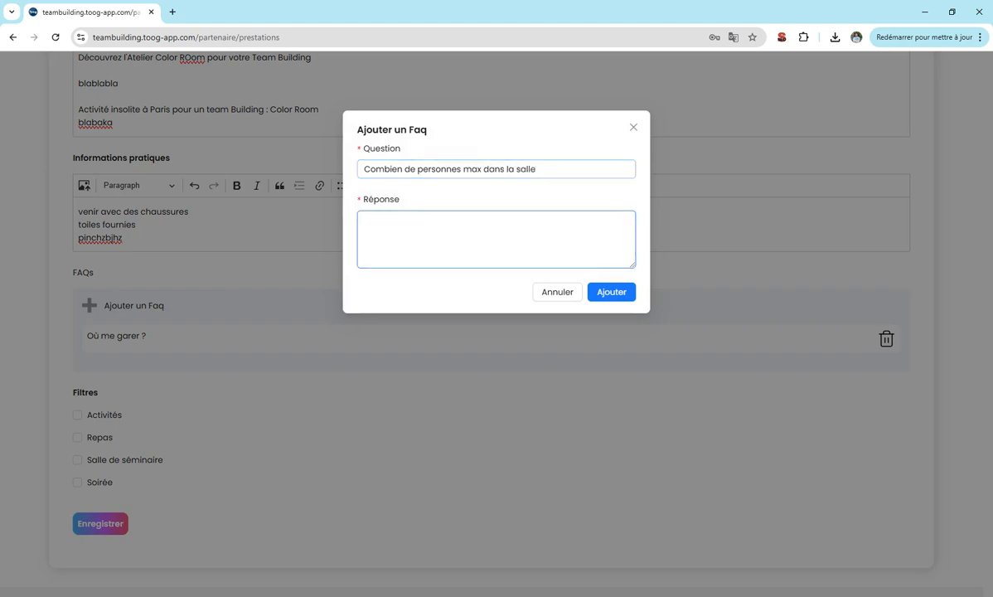
{"action": "left_click", "coordinate": [537, 169]}
{"action": "type", "text": "?"}
{"action": "key", "text": "Tab"}
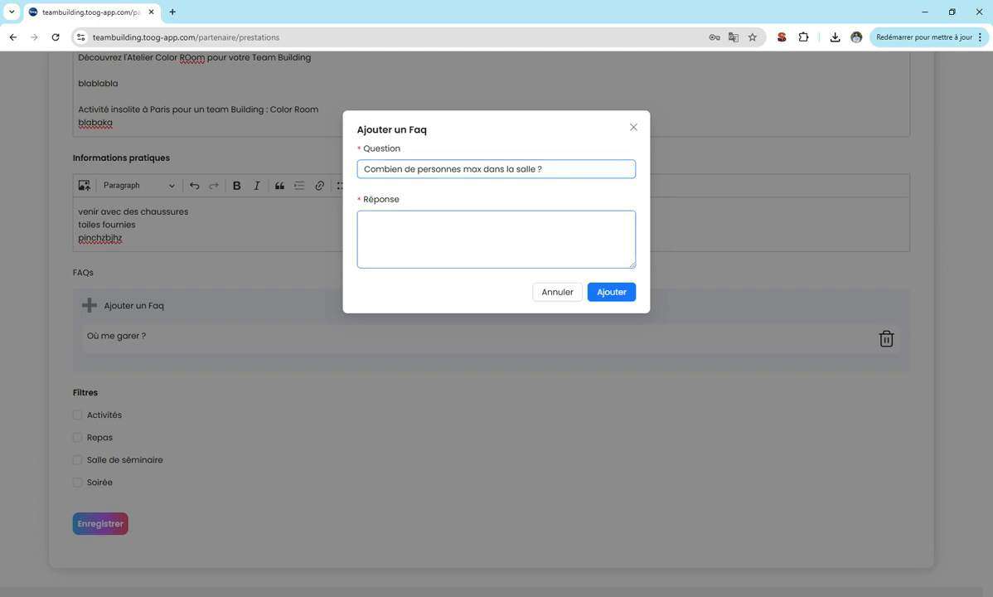
{"action": "type", "text": "Jusqu'à 20 participan"}
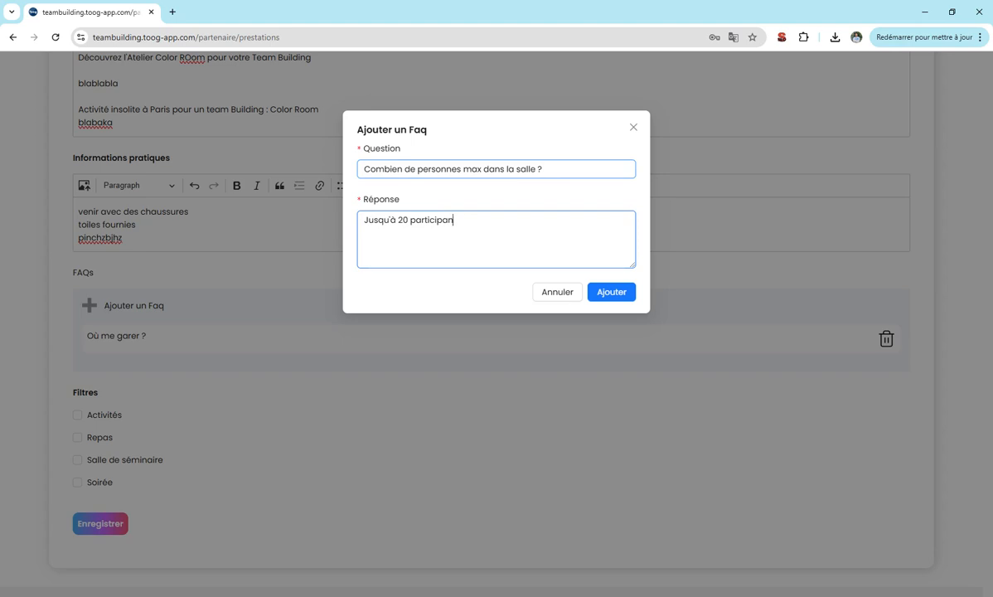
{"action": "type", "text": "ts ?H+"}
{"action": "key", "text": "BackSpace"}
{"action": "key", "text": "BackSpace"}
{"action": "key", "text": "BackSpace"}
{"action": "left_click", "coordinate": [613, 291]}
{"action": "scroll", "coordinate": [248, 332], "scroll_direction": "down", "scroll_amount": 2}
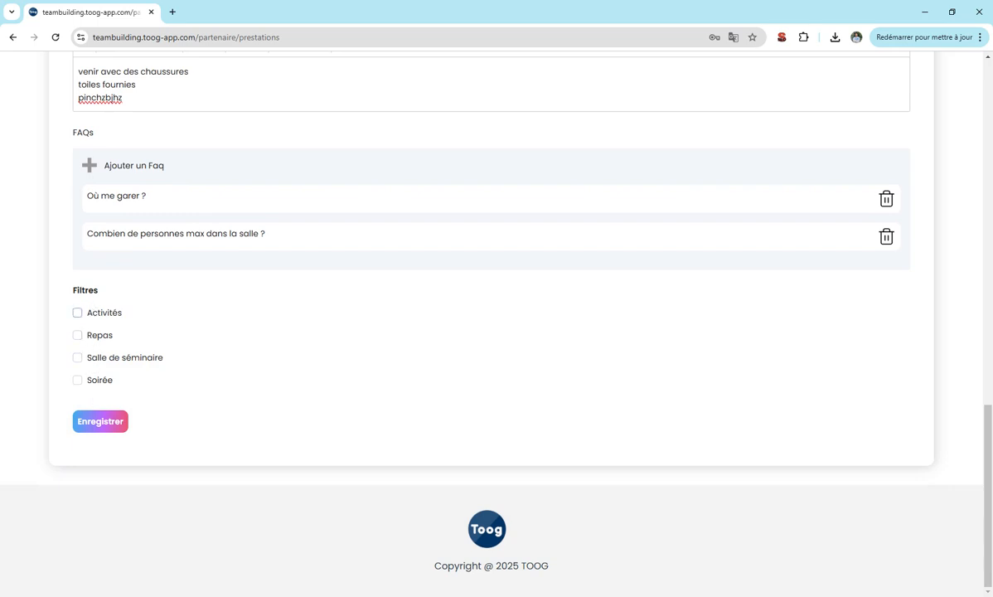
{"action": "double_click", "coordinate": [77, 290]}
{"action": "left_click", "coordinate": [72, 283]}
Tag the offer's activity type as Ateliers.
{"action": "left_click", "coordinate": [92, 312]}
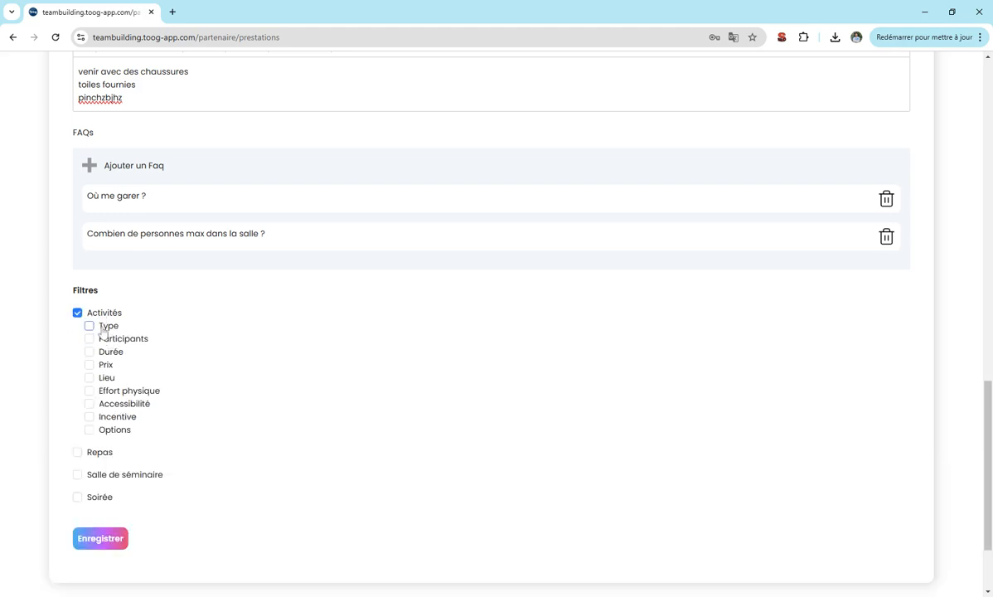
{"action": "left_click", "coordinate": [89, 325]}
{"action": "scroll", "coordinate": [158, 332], "scroll_direction": "down", "scroll_amount": 2}
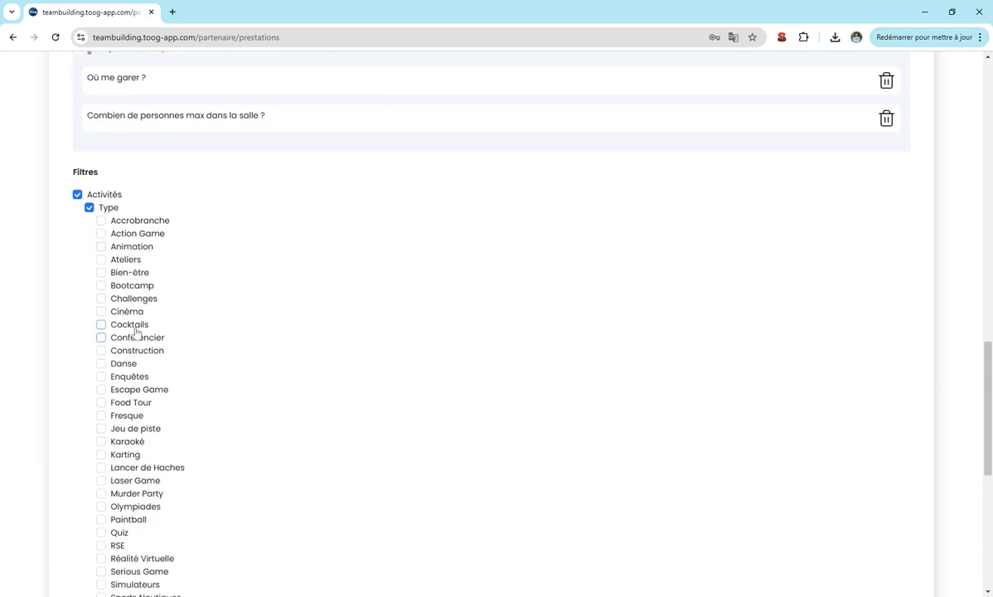
{"action": "left_click", "coordinate": [116, 259]}
Tag the offer for groups of up to 20 and 20 to 50 participants.
{"action": "scroll", "coordinate": [120, 256], "scroll_direction": "down", "scroll_amount": 2}
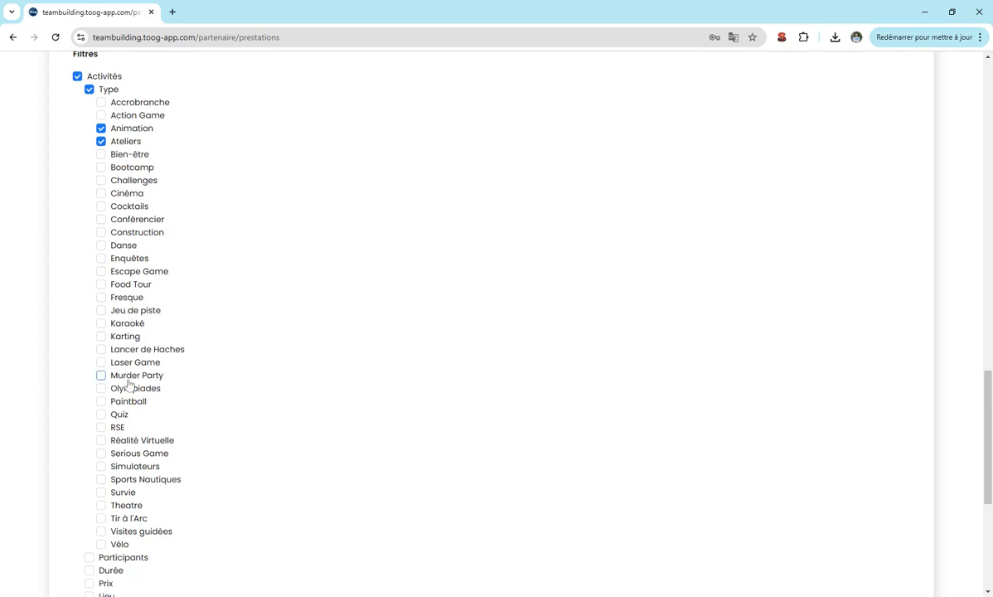
{"action": "scroll", "coordinate": [129, 383], "scroll_direction": "down", "scroll_amount": 1}
{"action": "scroll", "coordinate": [113, 493], "scroll_direction": "down", "scroll_amount": 2}
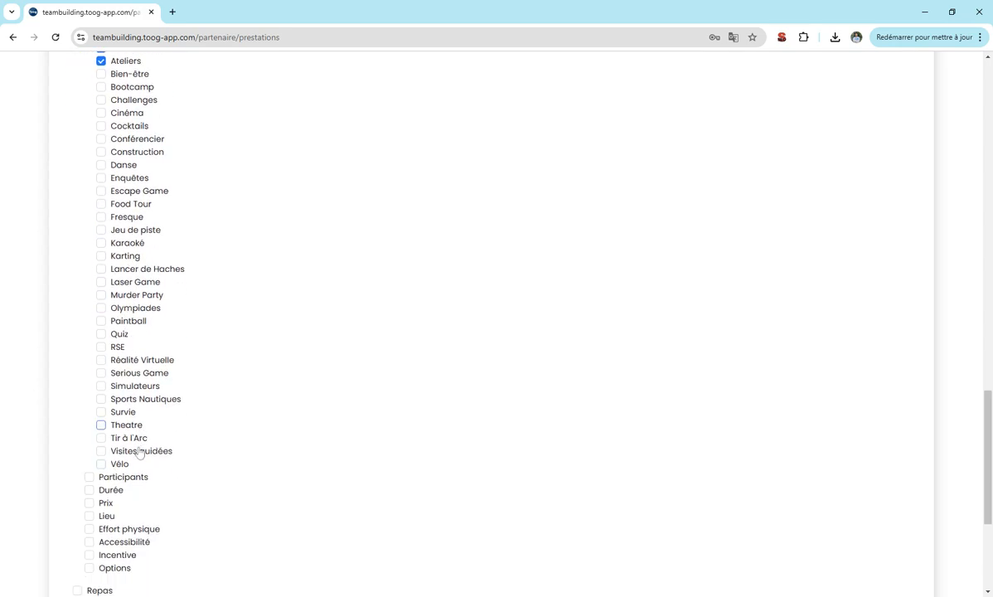
{"action": "left_click", "coordinate": [125, 376]}
{"action": "scroll", "coordinate": [129, 373], "scroll_direction": "down", "scroll_amount": 1}
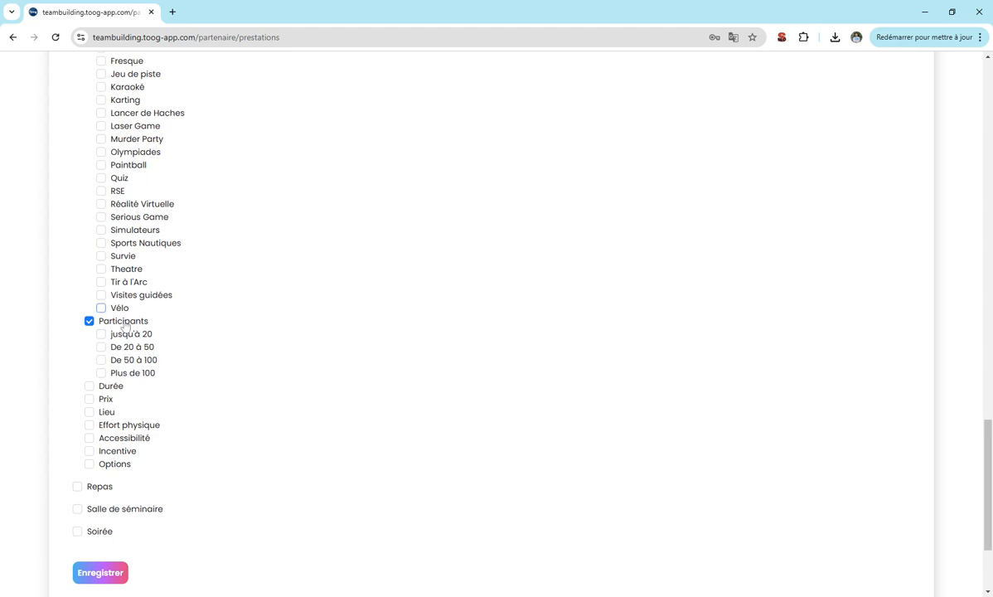
{"action": "left_click", "coordinate": [124, 334]}
{"action": "left_click", "coordinate": [125, 347]}
Set the Durée filter to up to 1h and 1 to 2h.
{"action": "scroll", "coordinate": [124, 345], "scroll_direction": "down", "scroll_amount": 1}
{"action": "scroll", "coordinate": [123, 344], "scroll_direction": "down", "scroll_amount": 1}
{"action": "left_click", "coordinate": [98, 269]}
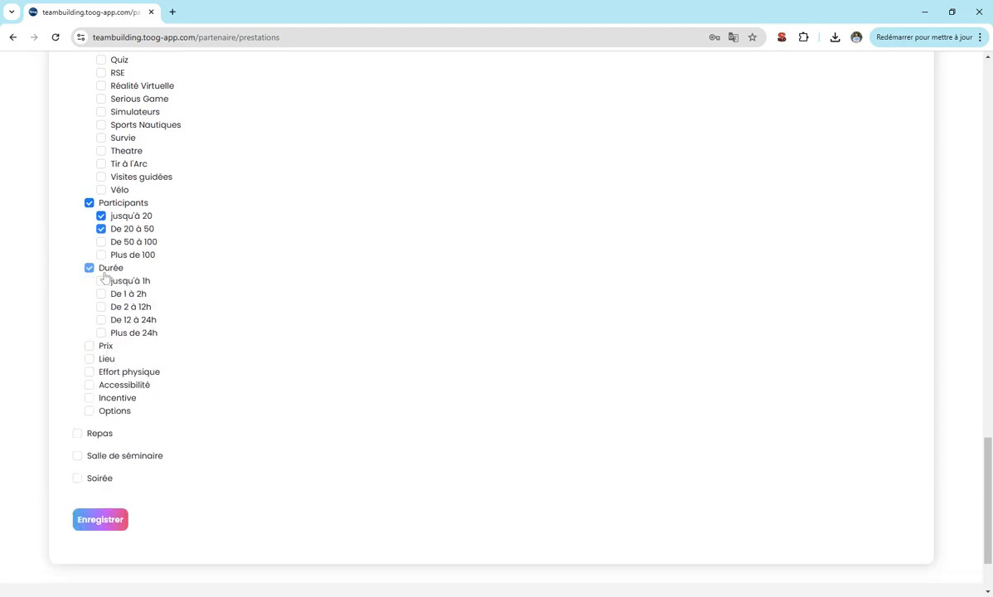
{"action": "left_click_drag", "start_coordinate": [122, 282], "coordinate": [118, 284]}
{"action": "left_click", "coordinate": [100, 281]}
{"action": "left_click", "coordinate": [100, 294]}
Tag the price ranges jusqu'à 30€ and De 30 à 50€.
{"action": "left_click", "coordinate": [89, 345]}
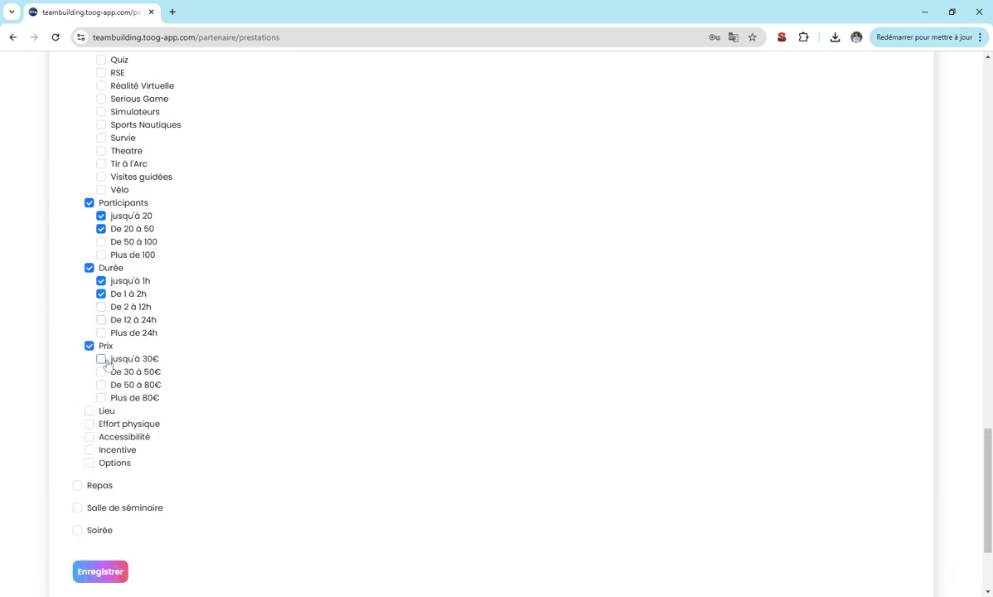
{"action": "left_click", "coordinate": [101, 359]}
{"action": "left_click", "coordinate": [101, 371]}
{"action": "scroll", "coordinate": [72, 391], "scroll_direction": "down", "scroll_amount": 2}
Set the Lieu filter to Intérieur only.
{"action": "left_click", "coordinate": [89, 292]}
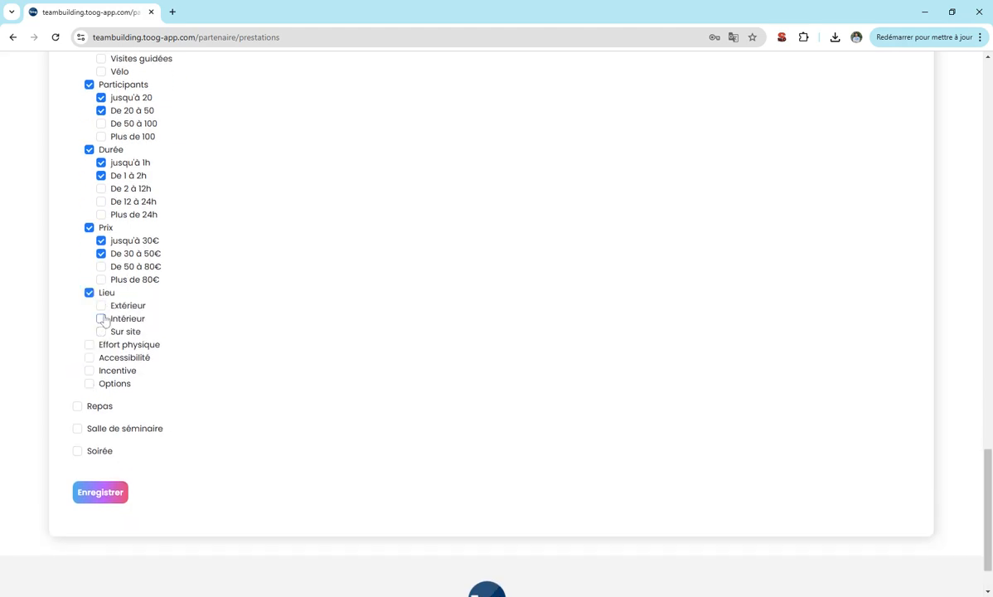
{"action": "left_click", "coordinate": [102, 306]}
{"action": "left_click", "coordinate": [102, 306]}
{"action": "left_click", "coordinate": [102, 319]}
Set physical effort to Léger and Modéré; mark Accessible PMR, Enfants admis, Multilingue.
{"action": "left_click", "coordinate": [90, 344]}
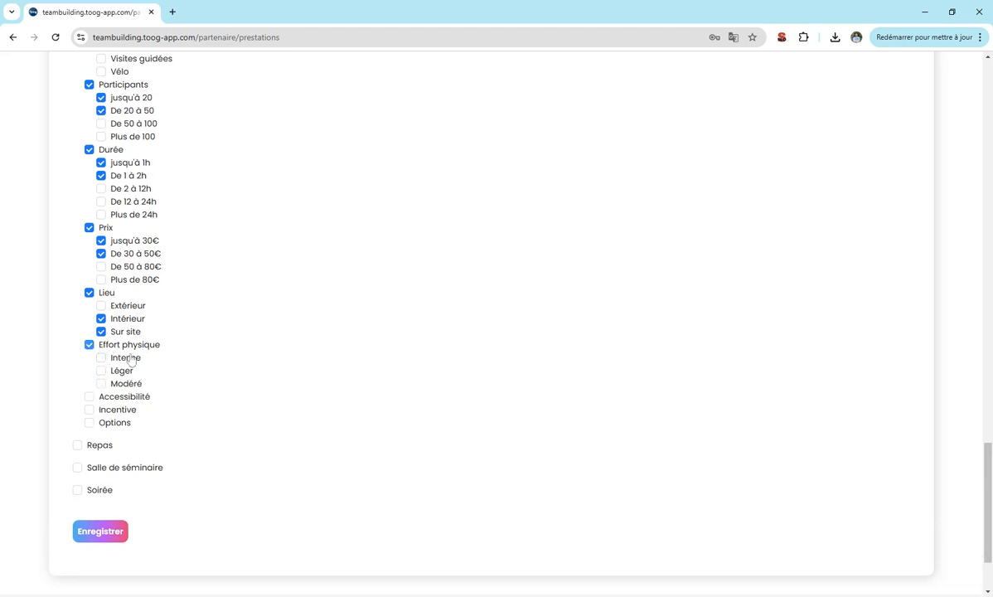
{"action": "left_click", "coordinate": [102, 371]}
{"action": "left_click", "coordinate": [101, 384]}
{"action": "left_click", "coordinate": [89, 397]}
{"action": "left_click", "coordinate": [118, 409]}
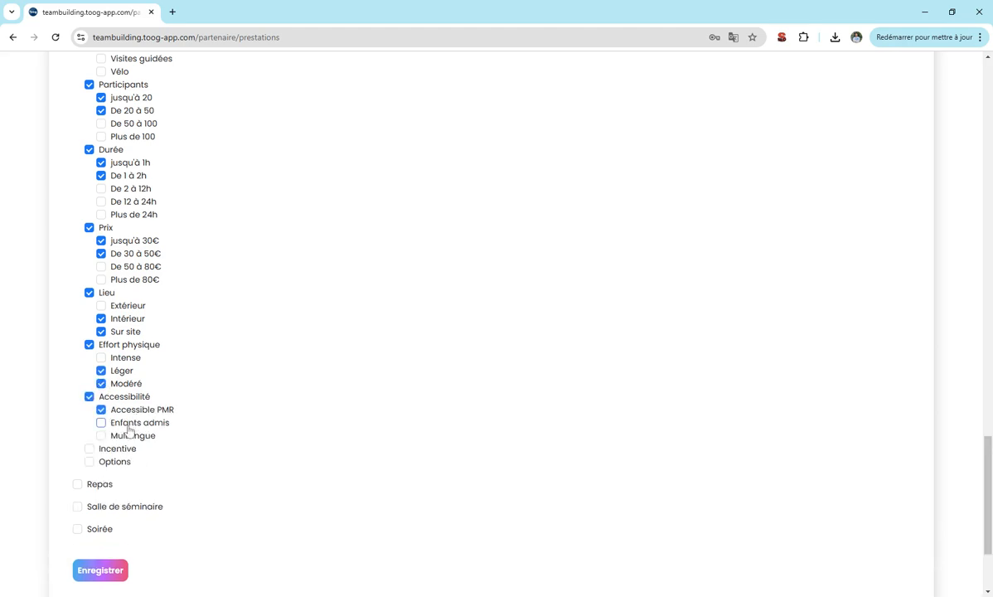
{"action": "left_click", "coordinate": [129, 427]}
{"action": "left_click", "coordinate": [121, 438]}
Tag the incentive type as Détente collective.
{"action": "left_click", "coordinate": [90, 448]}
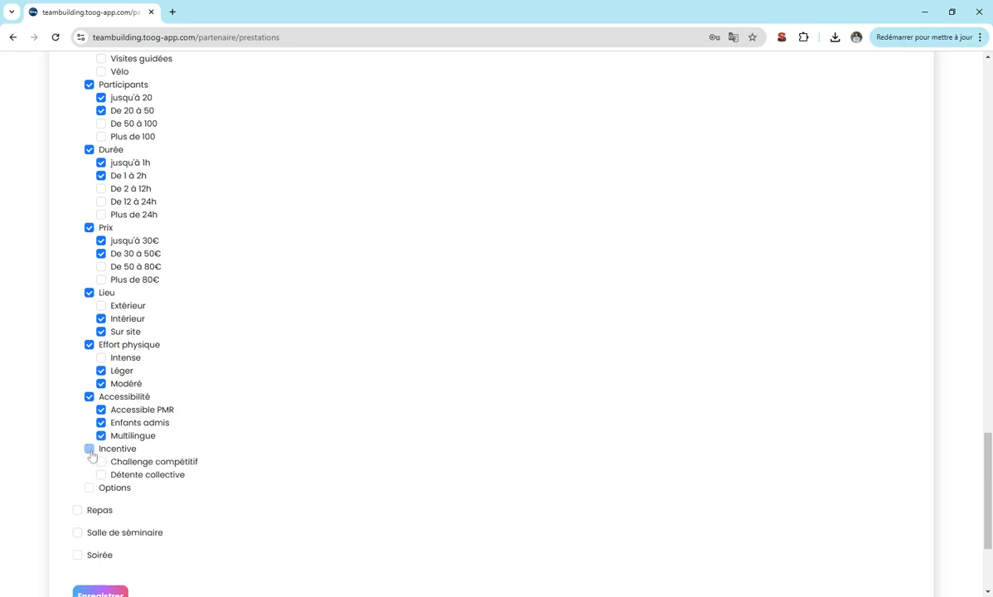
{"action": "scroll", "coordinate": [124, 373], "scroll_direction": "down", "scroll_amount": 2}
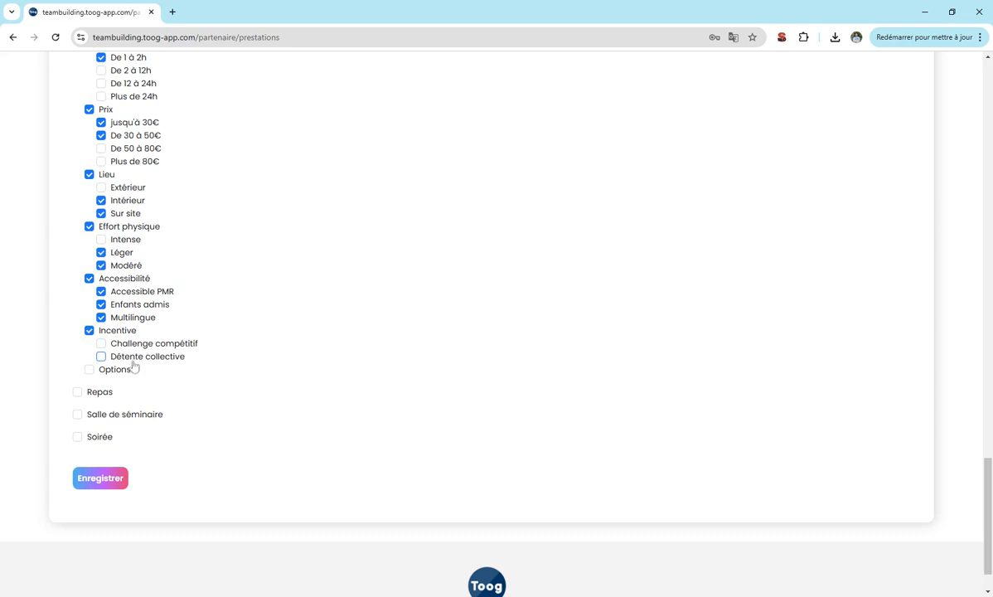
{"action": "left_click", "coordinate": [102, 357]}
Add Bar, DJ, Snack and Salle de réunion options, then save the offer.
{"action": "left_click", "coordinate": [89, 370]}
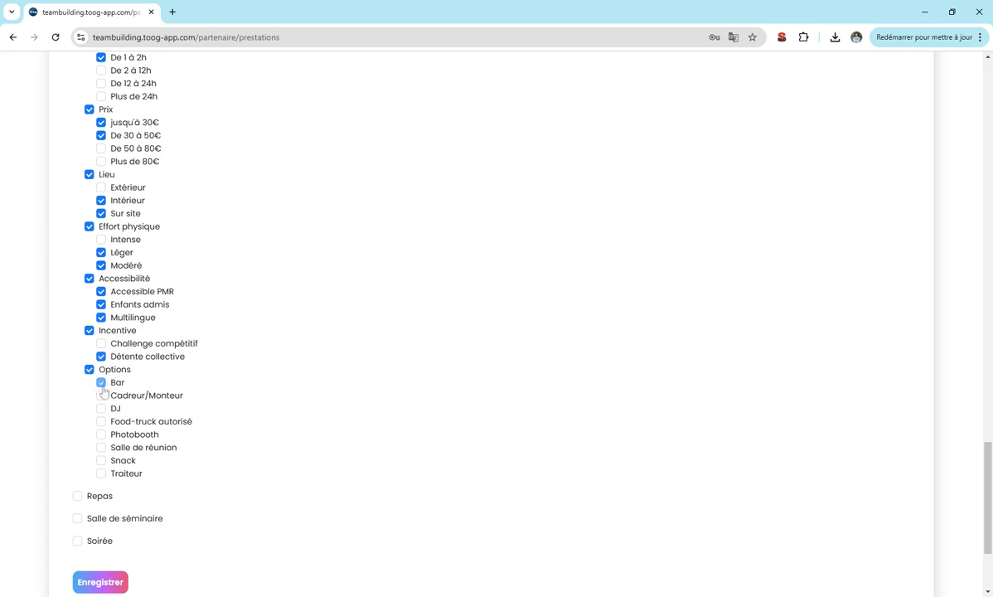
{"action": "left_click", "coordinate": [101, 383]}
{"action": "left_click", "coordinate": [101, 410]}
{"action": "left_click", "coordinate": [101, 461]}
{"action": "left_click", "coordinate": [101, 447]}
{"action": "scroll", "coordinate": [106, 424], "scroll_direction": "down", "scroll_amount": 1}
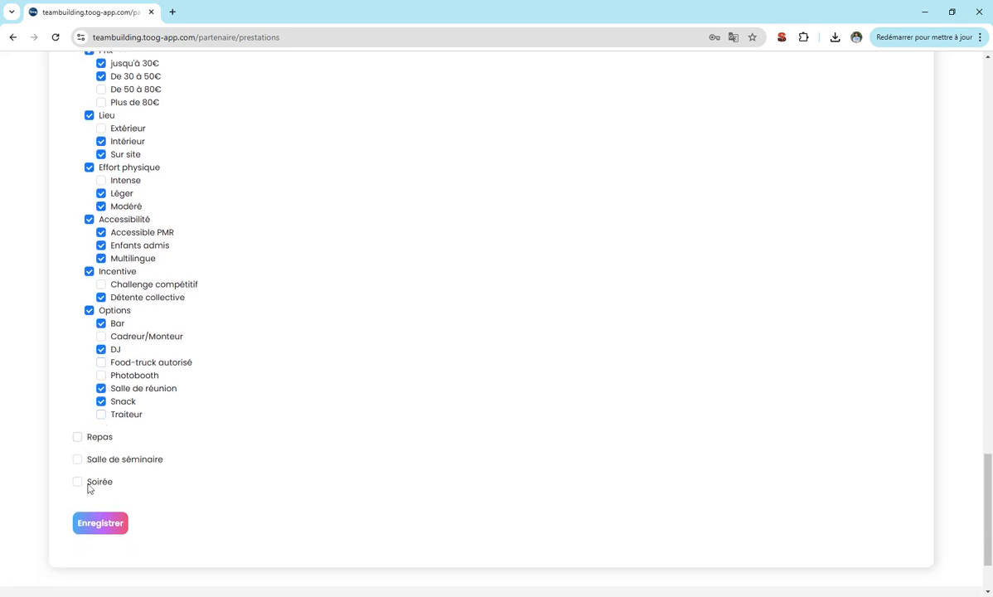
{"action": "left_click", "coordinate": [98, 523]}
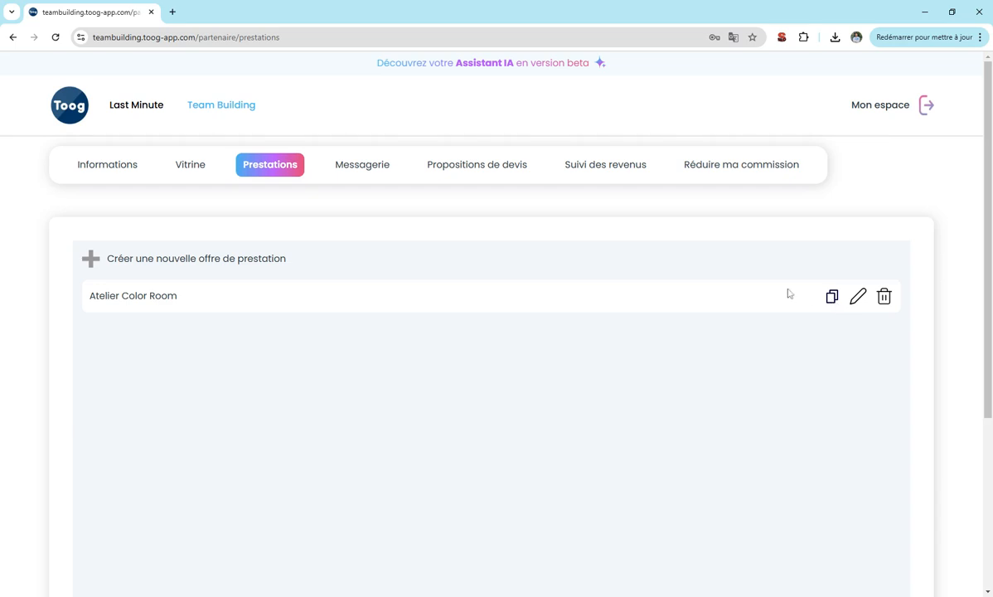
Open a copy of the Atelier Color Room offer, leaving its name unchanged.
{"action": "left_click", "coordinate": [832, 304]}
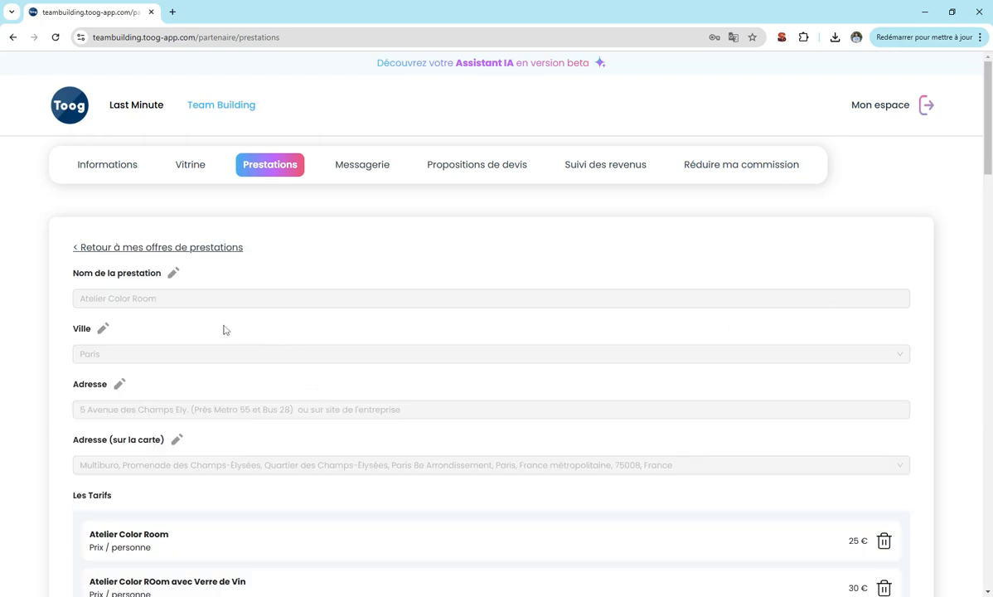
{"action": "scroll", "coordinate": [223, 330], "scroll_direction": "down", "scroll_amount": 3}
{"action": "scroll", "coordinate": [223, 330], "scroll_direction": "up", "scroll_amount": 3}
{"action": "scroll", "coordinate": [224, 330], "scroll_direction": "down", "scroll_amount": 3}
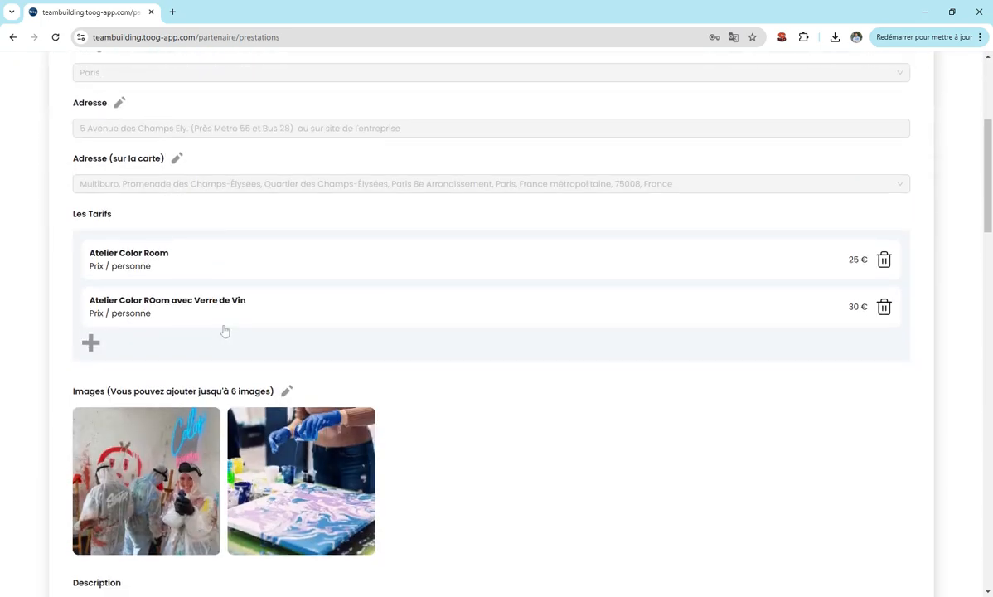
{"action": "scroll", "coordinate": [224, 330], "scroll_direction": "up", "scroll_amount": 3}
{"action": "scroll", "coordinate": [184, 252], "scroll_direction": "down", "scroll_amount": 1}
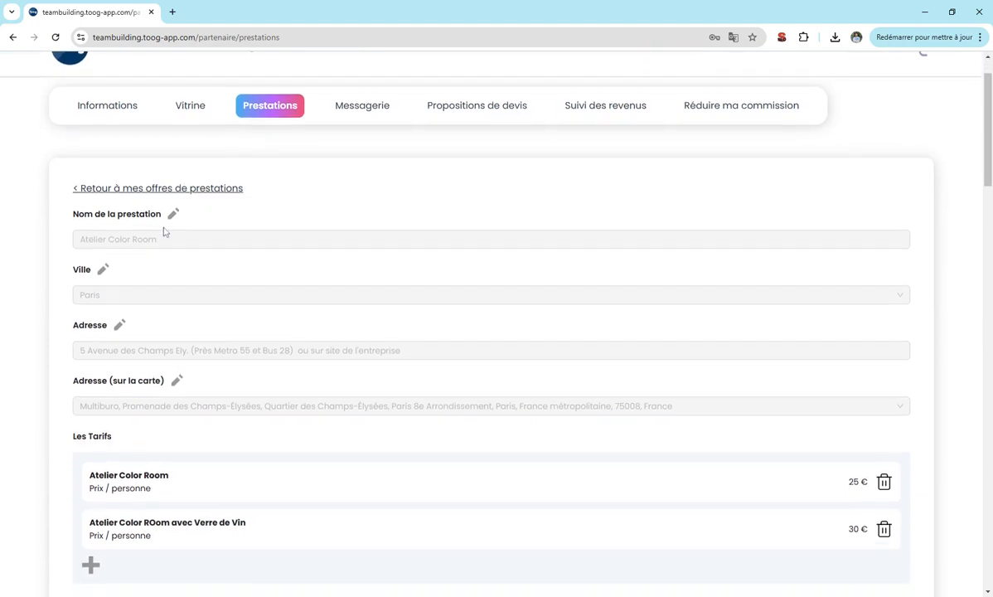
{"action": "left_click", "coordinate": [174, 216]}
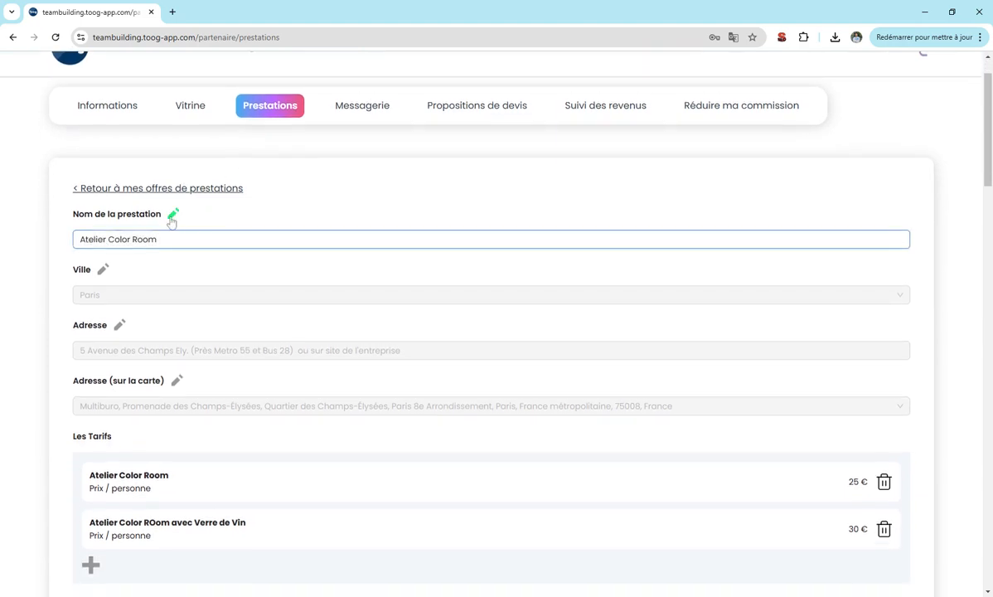
{"action": "left_click", "coordinate": [173, 215]}
Change the offer's city to Orléans.
{"action": "left_click", "coordinate": [103, 271]}
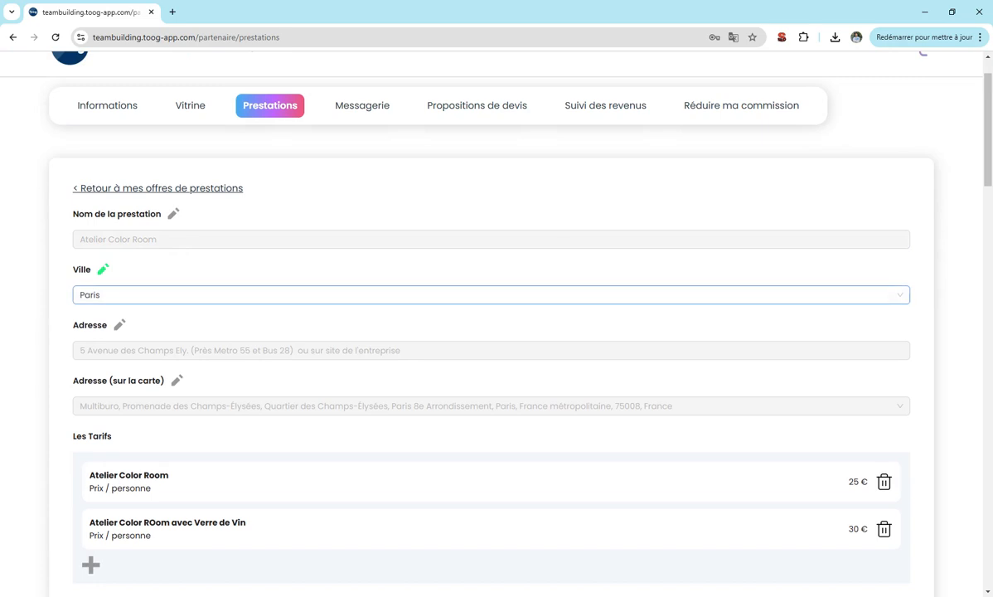
{"action": "type", "text": "orl"}
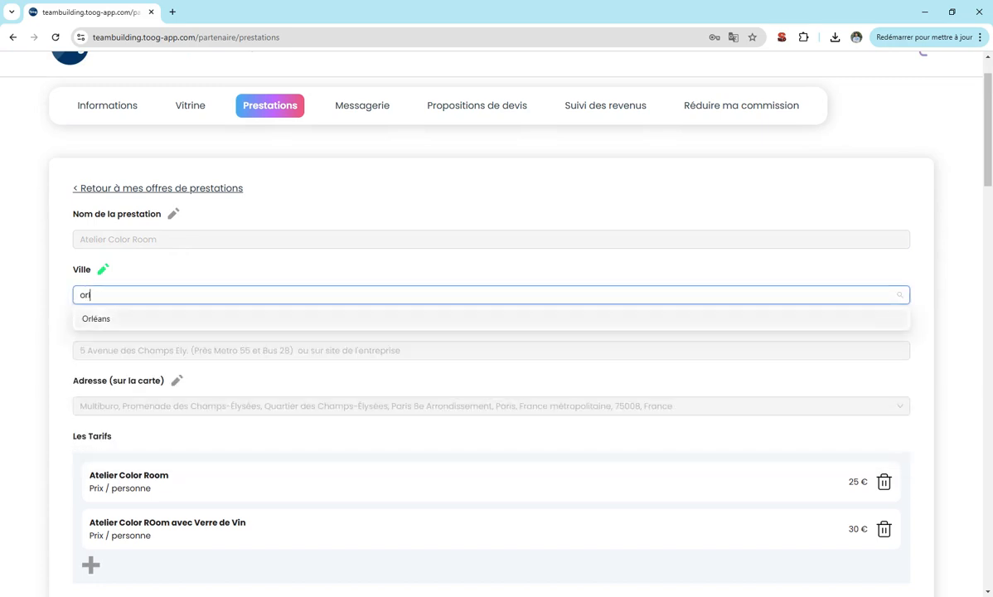
{"action": "left_click", "coordinate": [106, 327]}
{"action": "scroll", "coordinate": [82, 282], "scroll_direction": "down", "scroll_amount": 2}
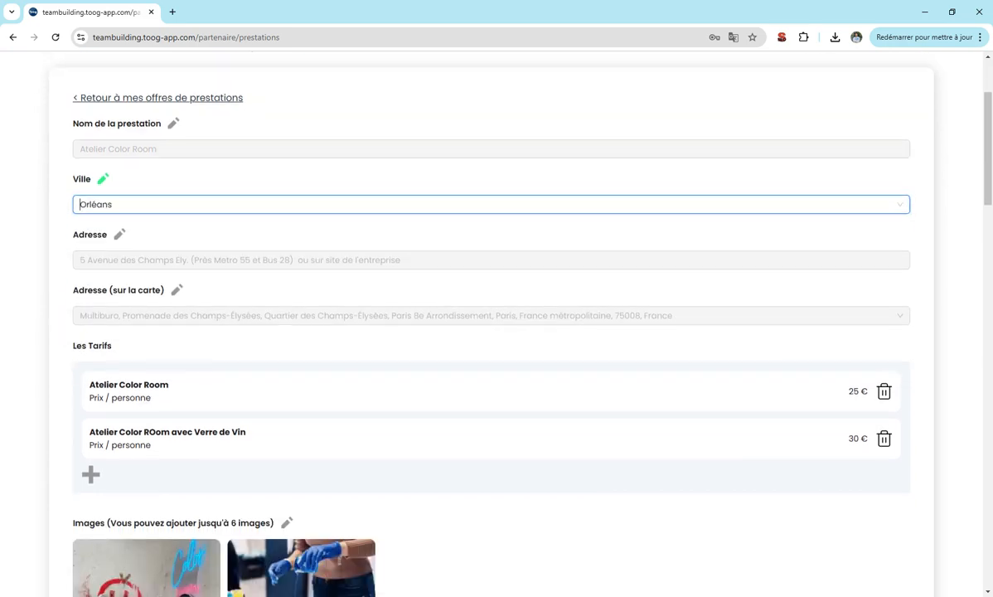
{"action": "left_click", "coordinate": [100, 153]}
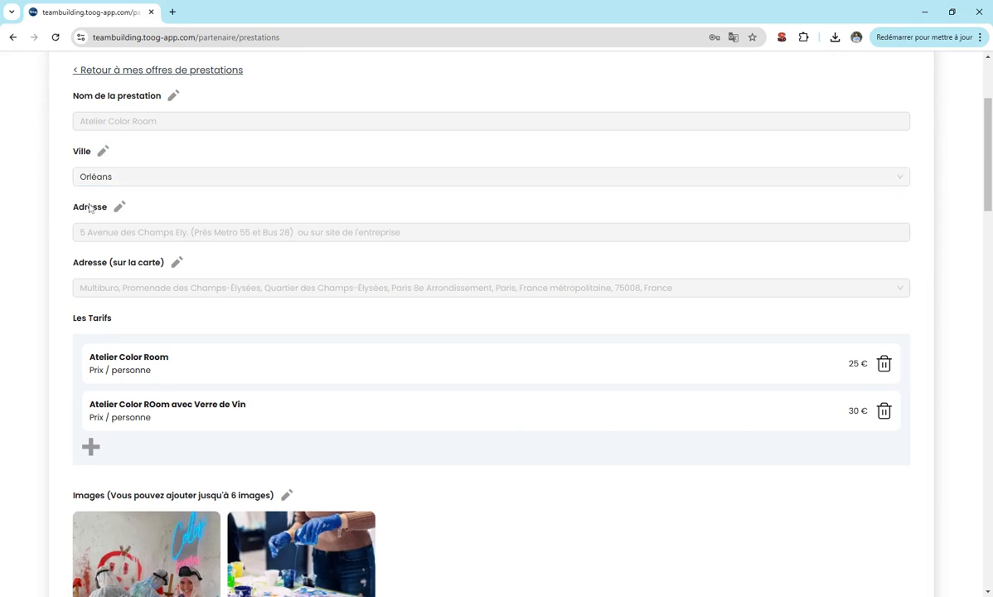
Replace the address with 'orleans' and make the map address editable.
{"action": "left_click", "coordinate": [118, 208]}
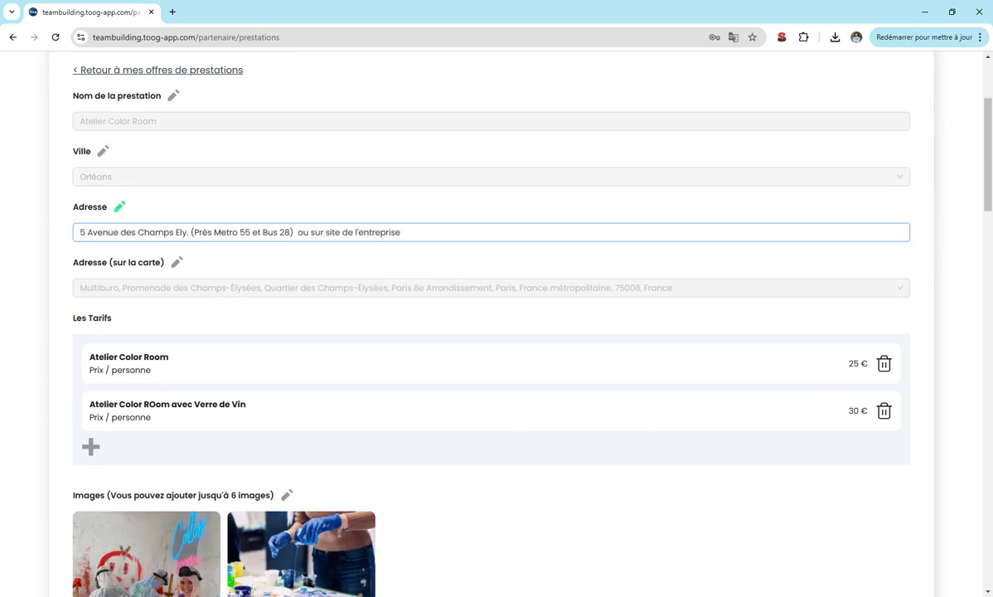
{"action": "key", "text": "ctrl+a"}
{"action": "type", "text": "orle"}
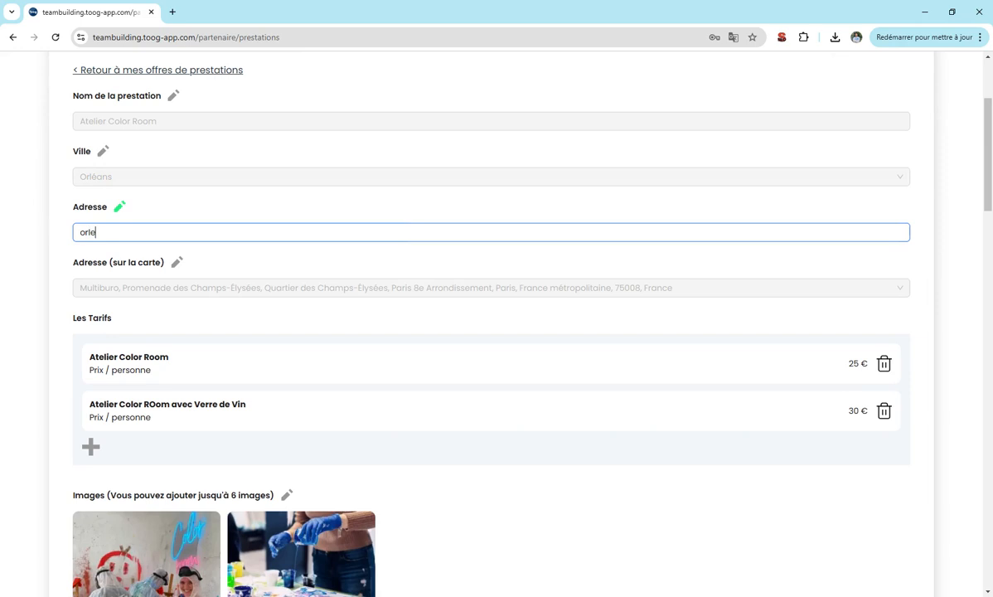
{"action": "left_click", "coordinate": [118, 207]}
{"action": "left_click", "coordinate": [177, 263]}
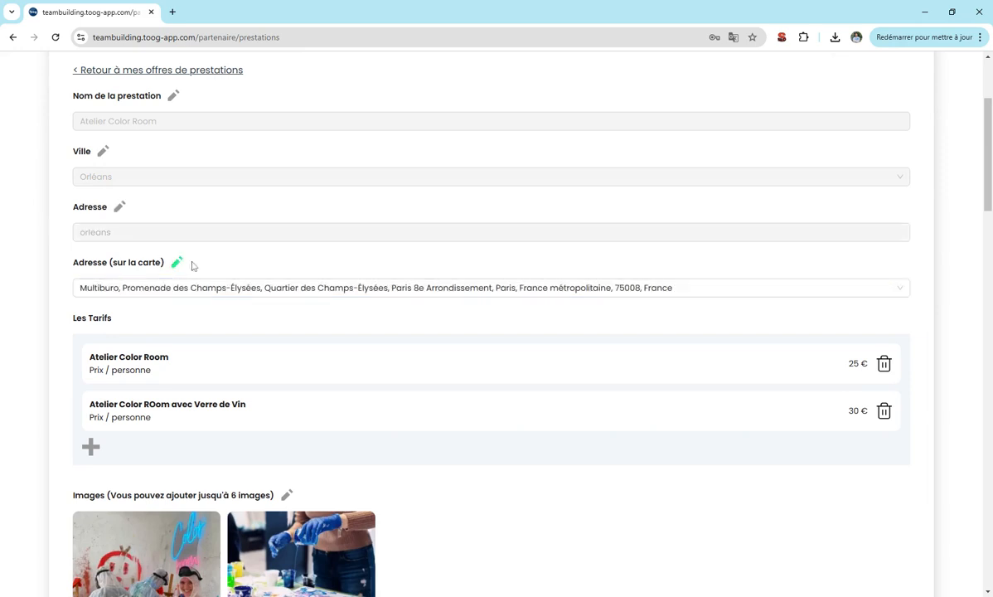
{"action": "scroll", "coordinate": [179, 269], "scroll_direction": "down", "scroll_amount": 10}
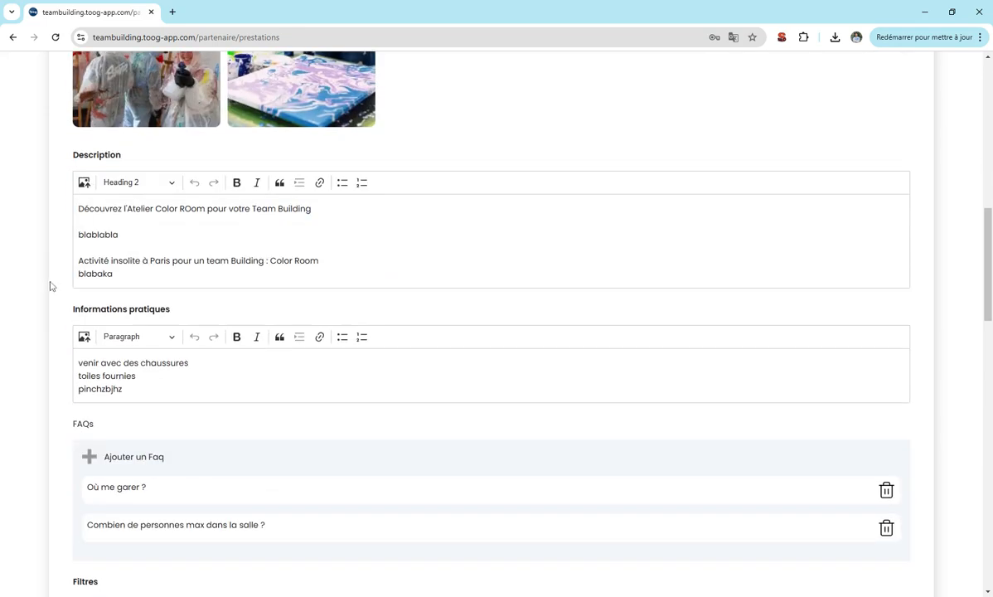
Clear all activity filter groups: Type, Participants, Durée, Prix, Effort, Lieu, Accessibilité, Incentive, Options.
{"action": "scroll", "coordinate": [48, 287], "scroll_direction": "down", "scroll_amount": 1}
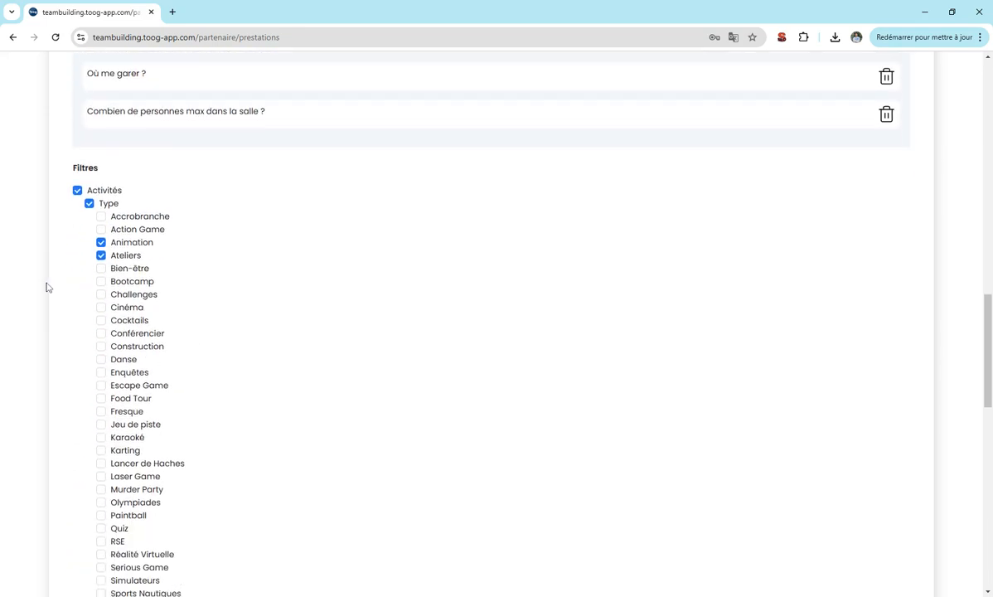
{"action": "left_click", "coordinate": [89, 203]}
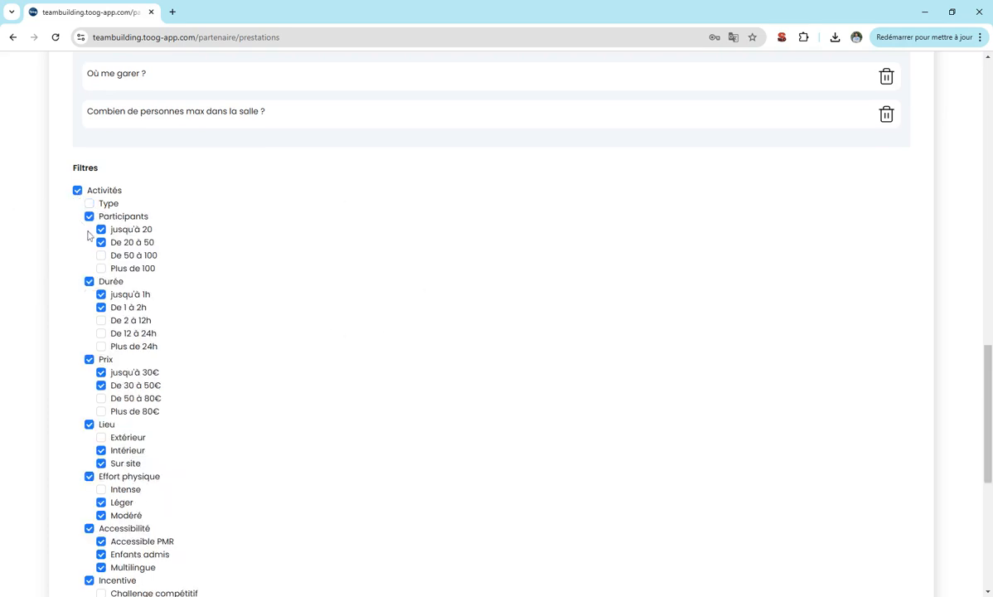
{"action": "left_click", "coordinate": [88, 215]}
{"action": "left_click", "coordinate": [88, 228]}
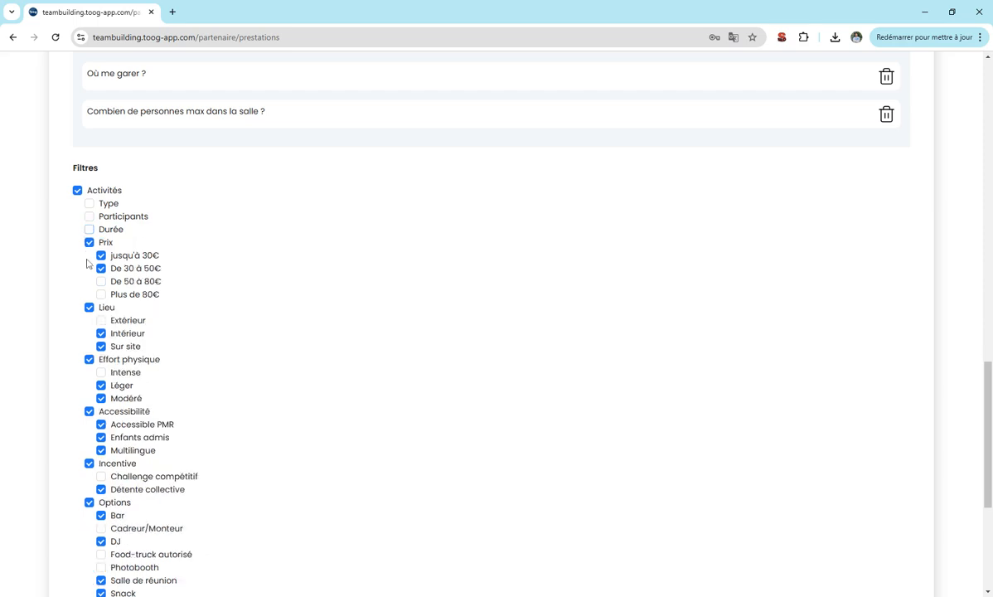
{"action": "left_click", "coordinate": [88, 242]}
{"action": "left_click", "coordinate": [89, 307]}
{"action": "left_click", "coordinate": [89, 255]}
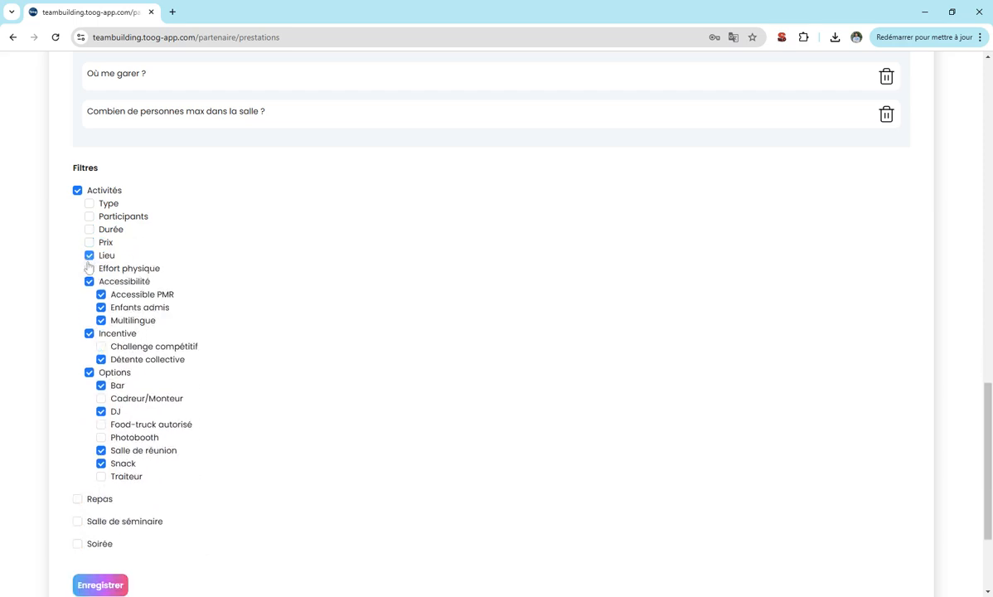
{"action": "left_click", "coordinate": [89, 281]}
{"action": "left_click", "coordinate": [89, 294]}
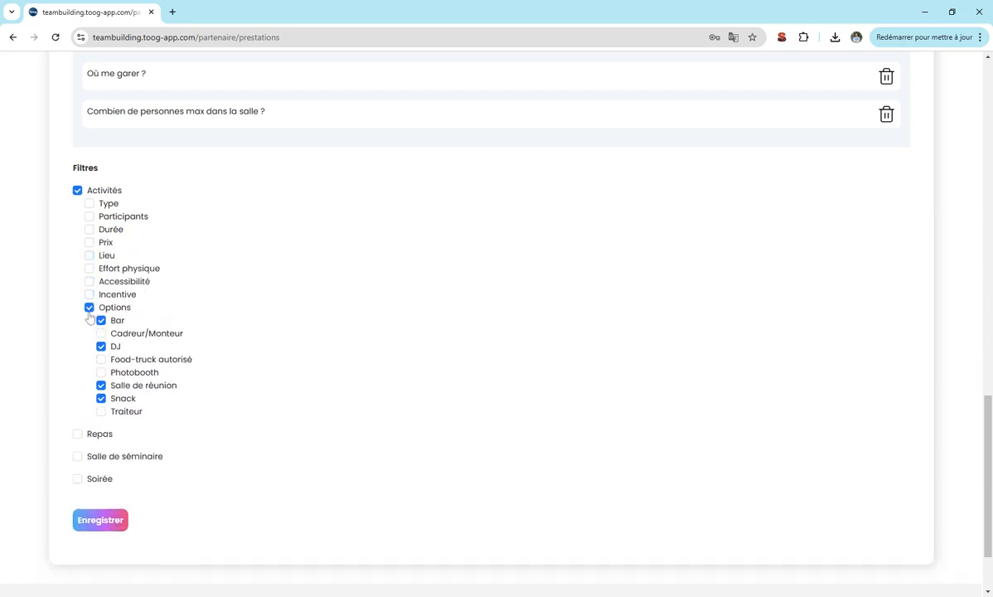
{"action": "left_click", "coordinate": [88, 307]}
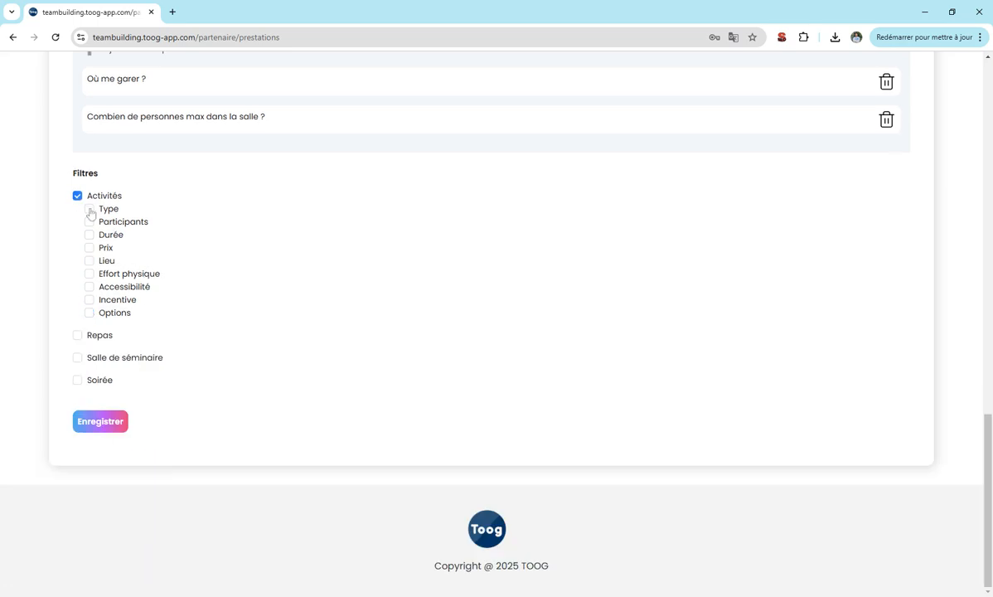
Switch to Soirée, tick up to 20 and 20–50 participants and up to 30€.
{"action": "left_click", "coordinate": [78, 380]}
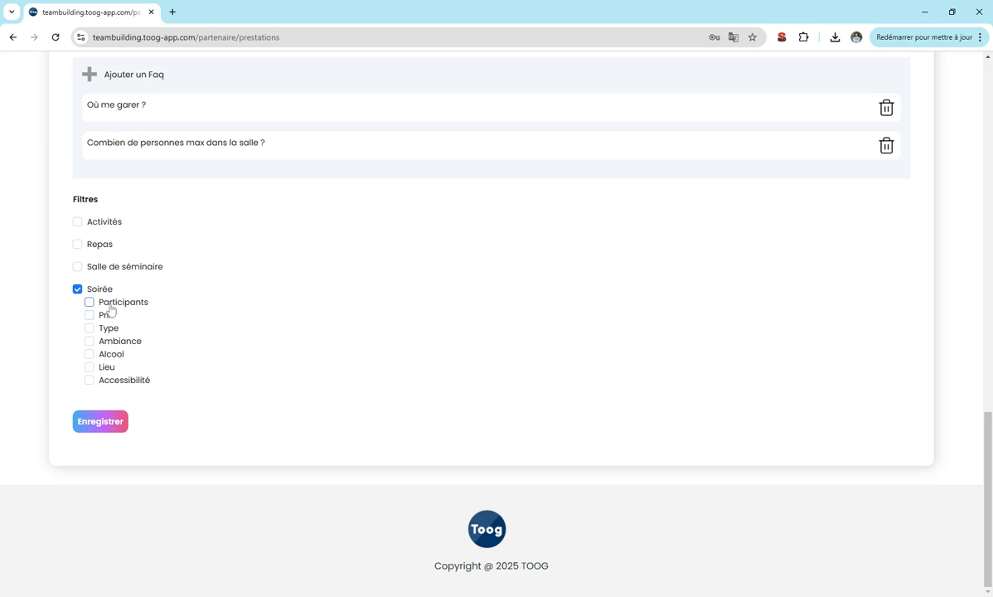
{"action": "left_click", "coordinate": [108, 306]}
{"action": "left_click", "coordinate": [101, 315]}
{"action": "left_click", "coordinate": [102, 328]}
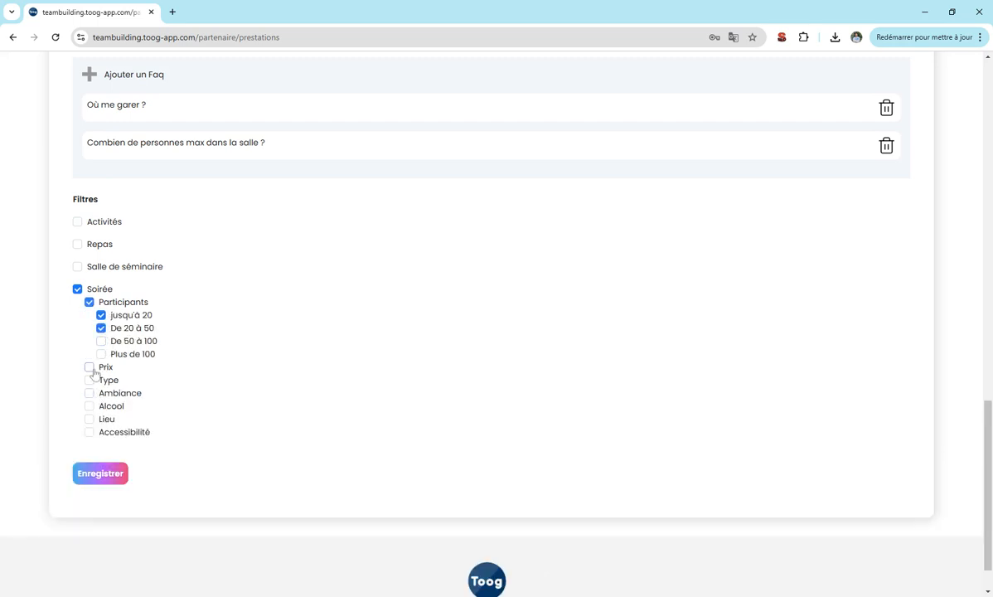
{"action": "left_click", "coordinate": [89, 367]}
{"action": "left_click", "coordinate": [101, 379]}
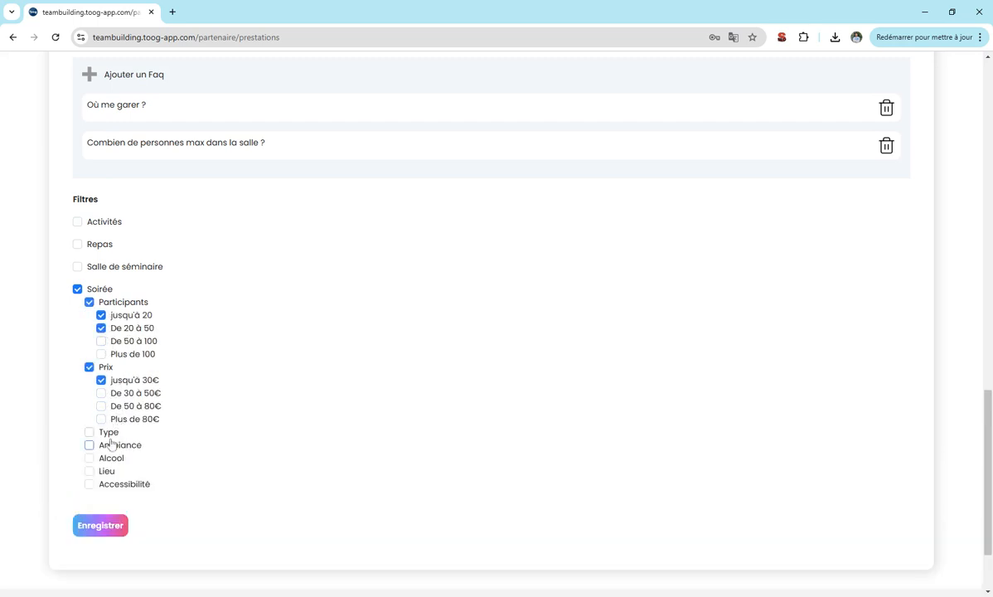
Tick Blind Test, Casino and Soirée cocktails as evening types.
{"action": "left_click", "coordinate": [90, 432]}
{"action": "left_click", "coordinate": [101, 457]}
{"action": "left_click", "coordinate": [101, 484]}
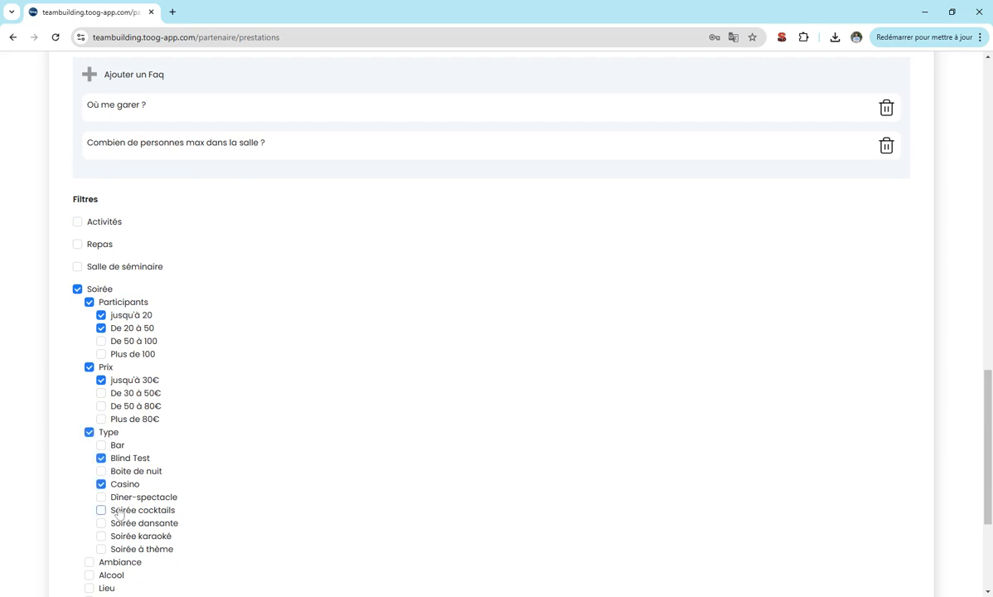
{"action": "left_click", "coordinate": [118, 511]}
Tick Festive and Ludique ambiance, plus Avec alcool and Droit de bouchon.
{"action": "scroll", "coordinate": [119, 510], "scroll_direction": "down", "scroll_amount": 3}
{"action": "left_click", "coordinate": [91, 384]}
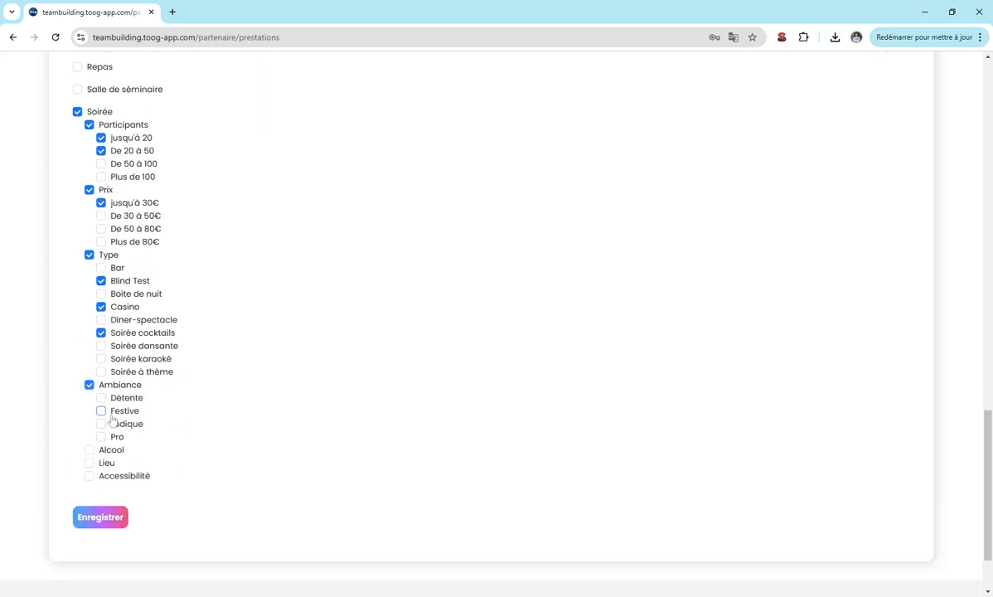
{"action": "left_click", "coordinate": [101, 411]}
{"action": "left_click", "coordinate": [101, 423]}
{"action": "left_click", "coordinate": [90, 449]}
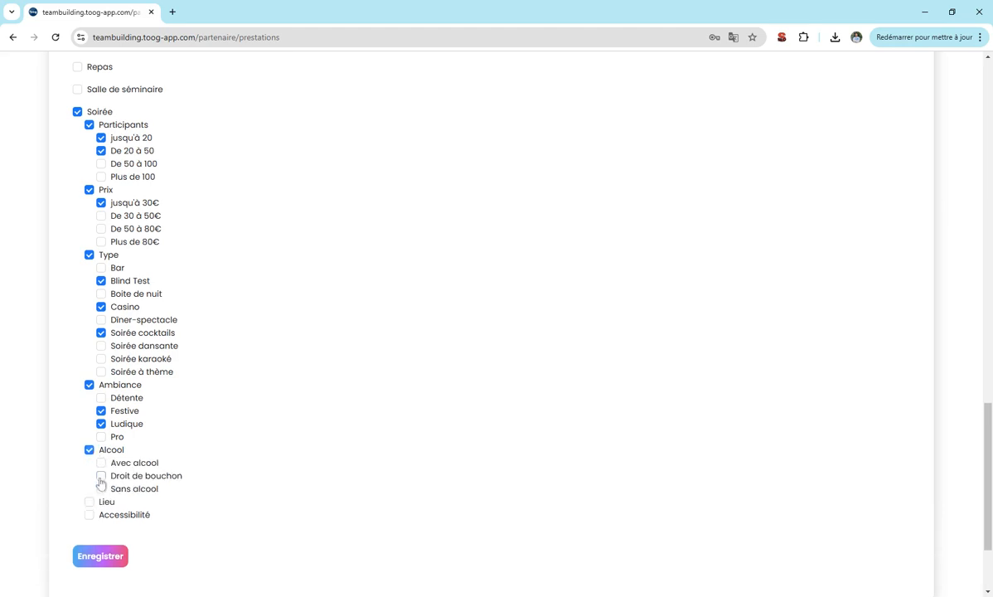
{"action": "left_click", "coordinate": [101, 462]}
{"action": "left_click", "coordinate": [101, 476]}
Tick both Extérieur and Intérieur as venue options.
{"action": "left_click", "coordinate": [90, 503]}
{"action": "left_click", "coordinate": [101, 527]}
{"action": "left_click", "coordinate": [101, 515]}
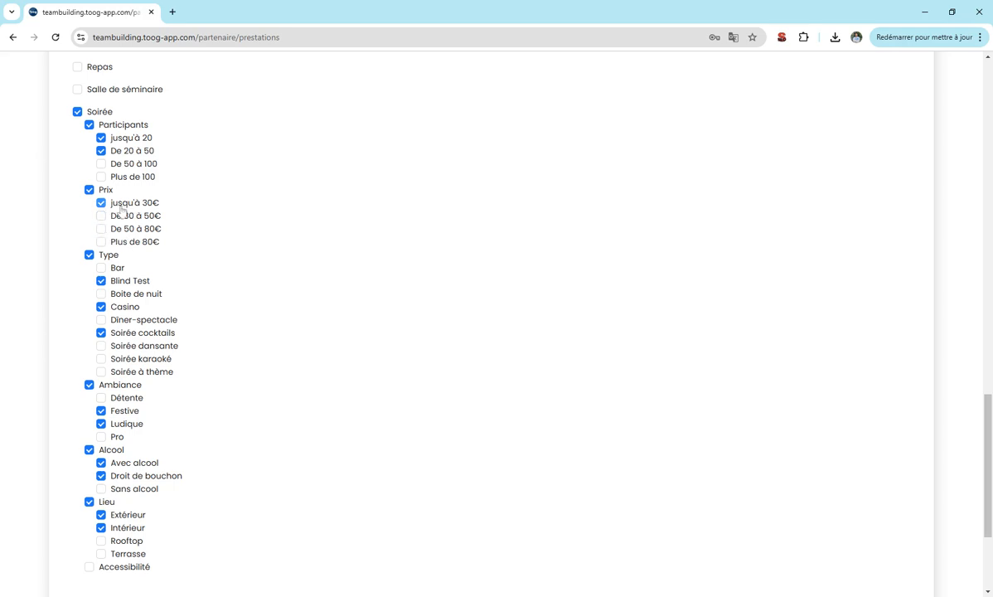
Add the 30 to 50€ and 50 to 80€ price ranges.
{"action": "left_click", "coordinate": [114, 215]}
{"action": "left_click", "coordinate": [113, 228]}
{"action": "scroll", "coordinate": [106, 357], "scroll_direction": "down", "scroll_amount": 3}
Save the Orléans copy of the offer and select the browser address bar.
{"action": "left_click", "coordinate": [97, 422]}
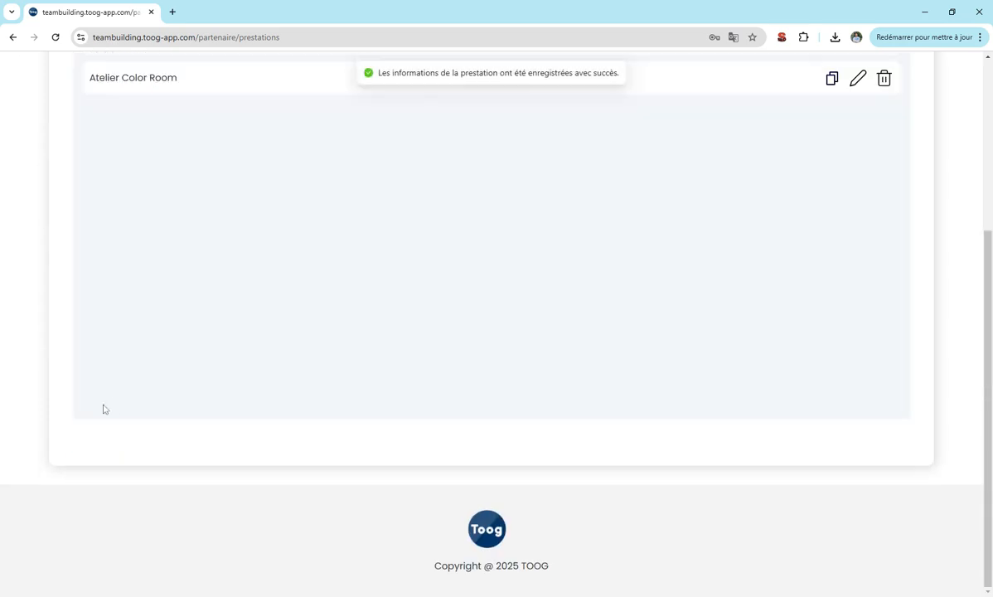
{"action": "scroll", "coordinate": [383, 369], "scroll_direction": "up", "scroll_amount": 4}
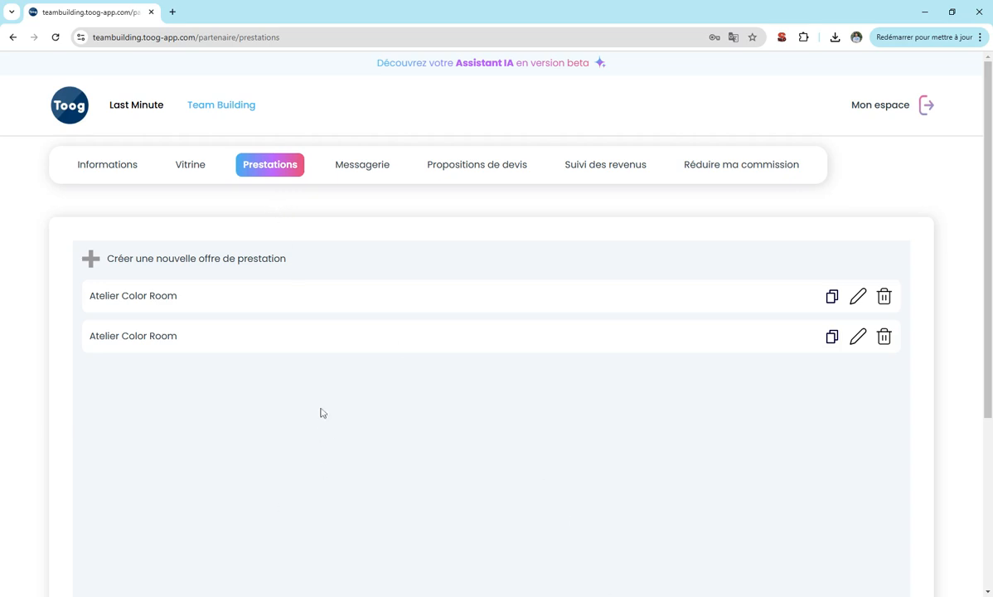
{"action": "left_click", "coordinate": [191, 38]}
{"action": "left_click", "coordinate": [216, 38]}
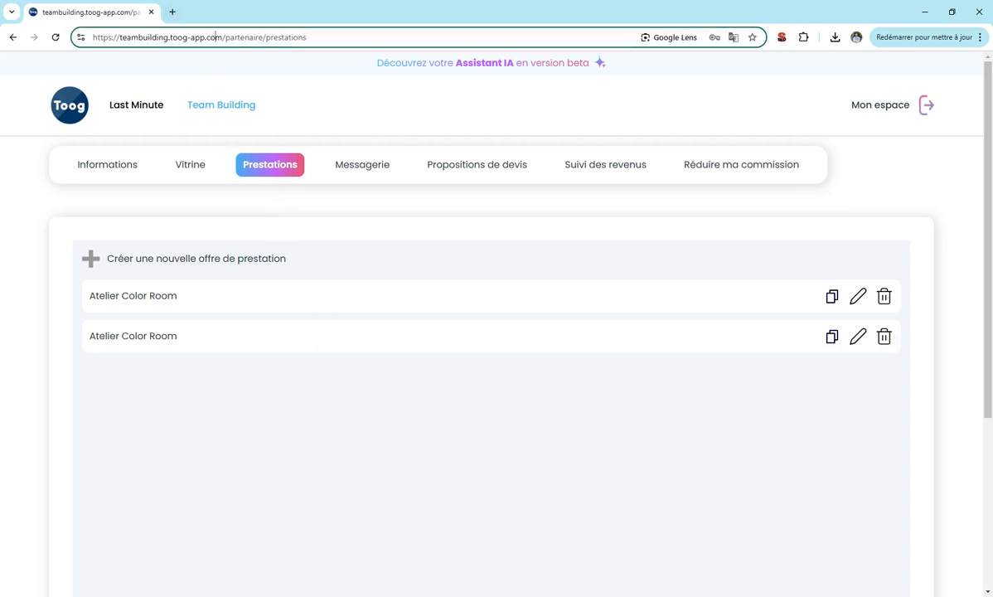
Duplicate the tab and load the public site's activities listing by trimming the URL.
{"action": "right_click", "coordinate": [84, 14]}
{"action": "left_click", "coordinate": [188, 116]}
{"action": "left_click", "coordinate": [277, 38]}
{"action": "left_click", "coordinate": [312, 37]}
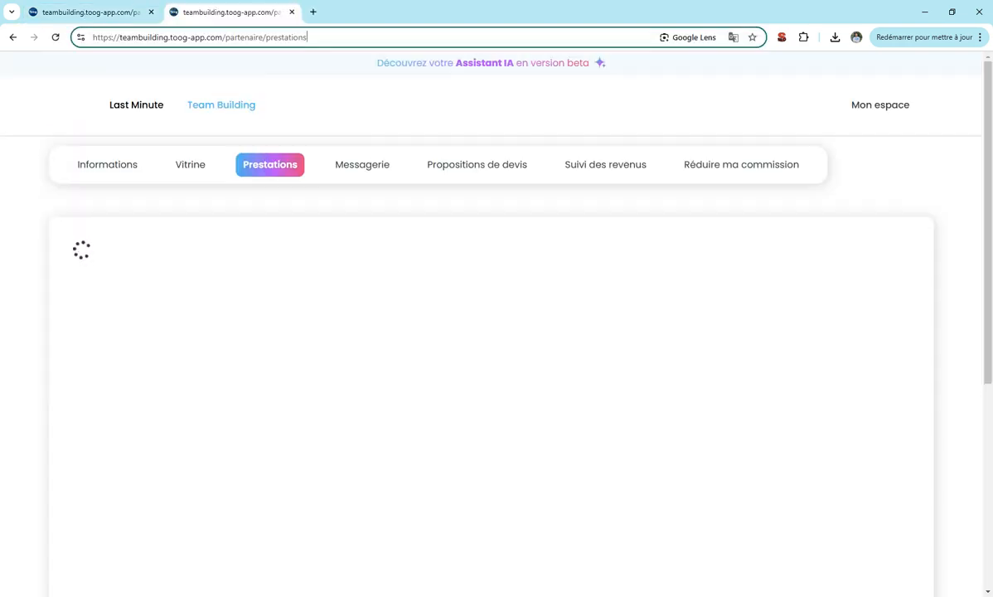
{"action": "left_click_drag", "start_coordinate": [310, 37], "coordinate": [216, 37]}
{"action": "key", "text": "BackSpace"}
{"action": "key", "text": "Return"}
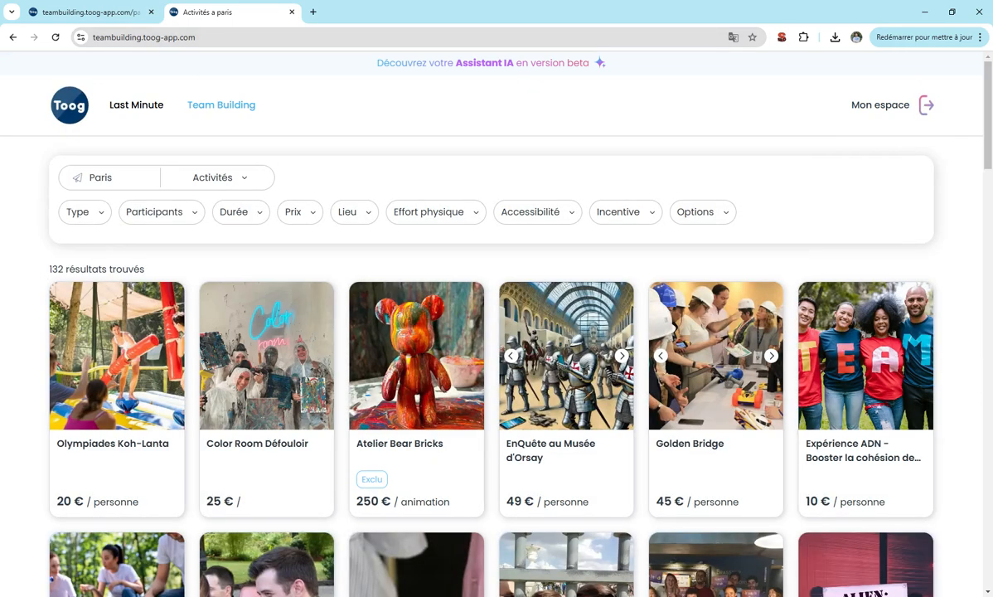
Filter the public activities listing to the Animation type.
{"action": "left_click", "coordinate": [82, 213]}
{"action": "left_click", "coordinate": [99, 290]}
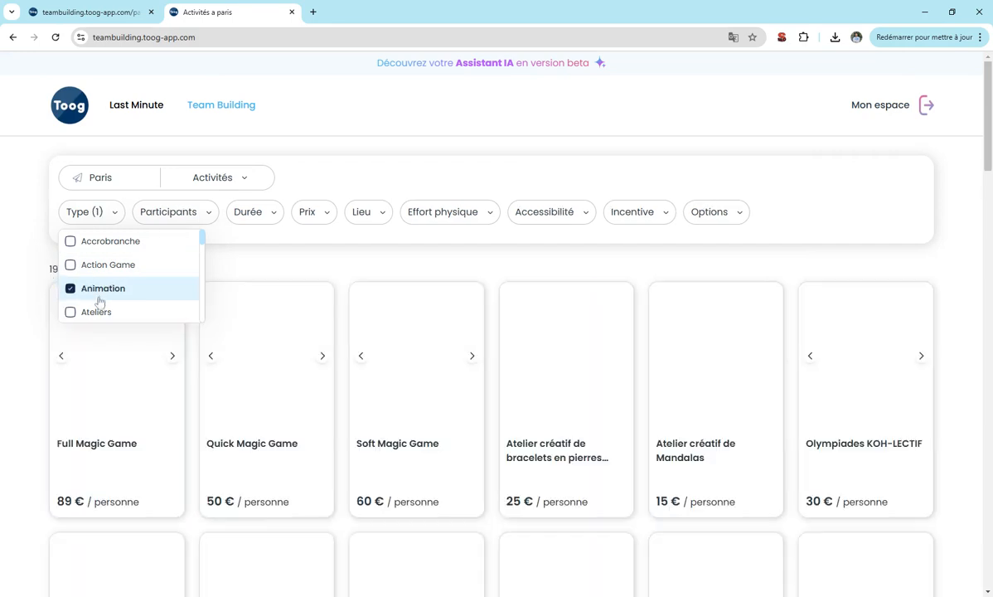
{"action": "left_click", "coordinate": [29, 220]}
{"action": "scroll", "coordinate": [336, 235], "scroll_direction": "down", "scroll_amount": 2}
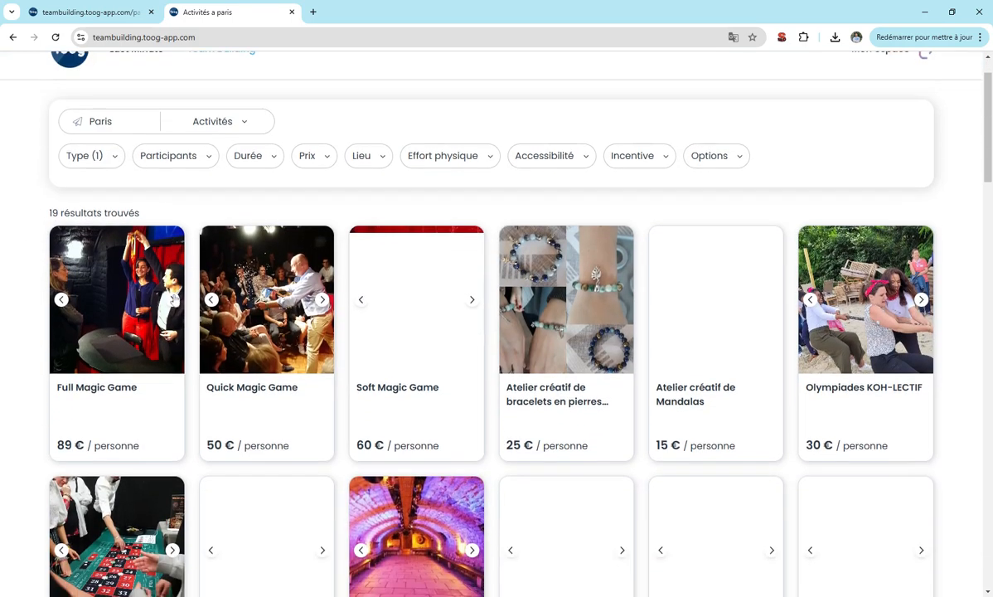
{"action": "scroll", "coordinate": [450, 241], "scroll_direction": "down", "scroll_amount": 9}
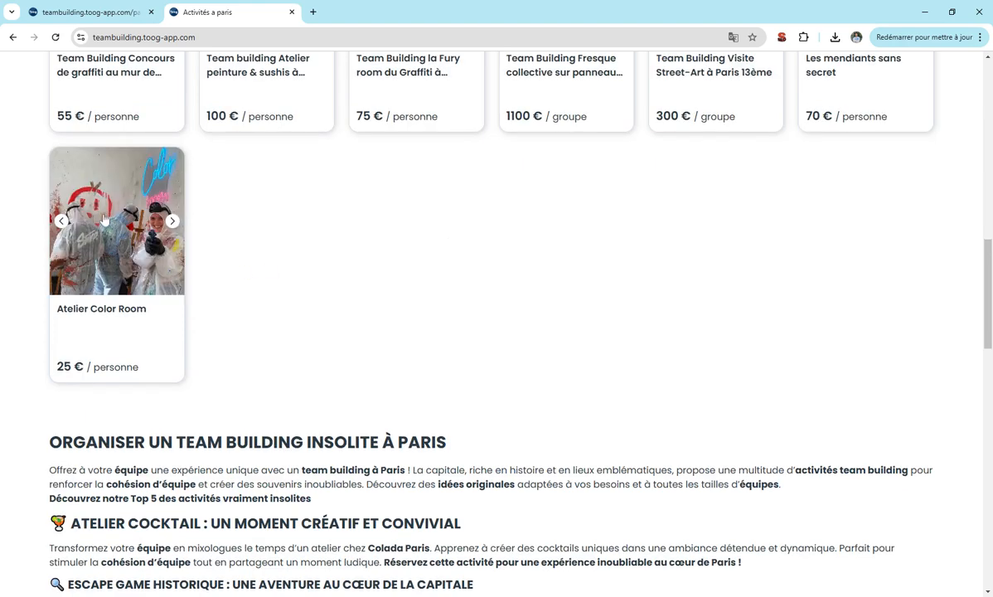
Browse the Atelier Color Room photos and open its offer page.
{"action": "left_click", "coordinate": [172, 221]}
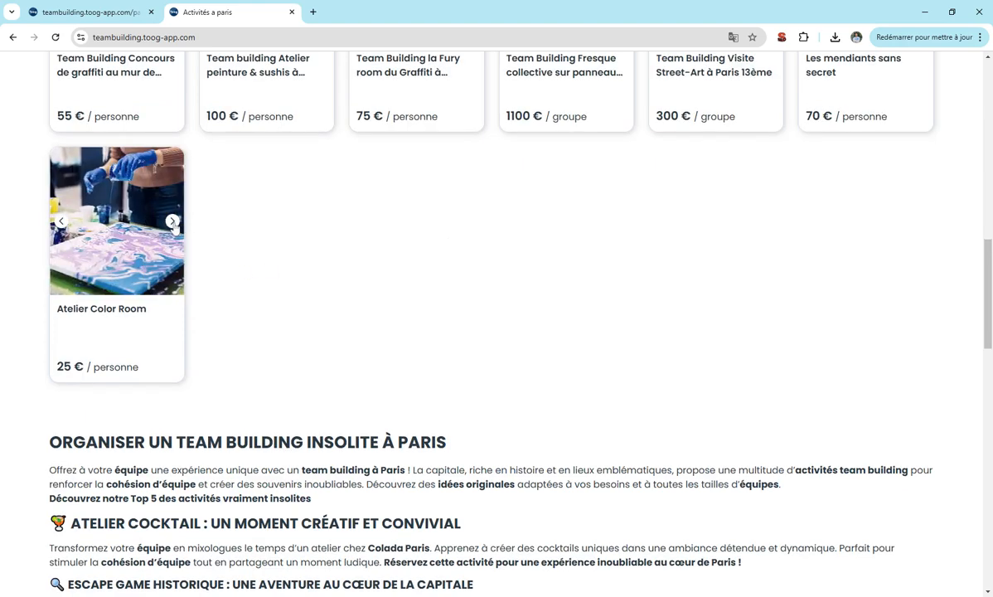
{"action": "left_click", "coordinate": [172, 222]}
{"action": "left_click", "coordinate": [173, 221]}
{"action": "left_click", "coordinate": [172, 221]}
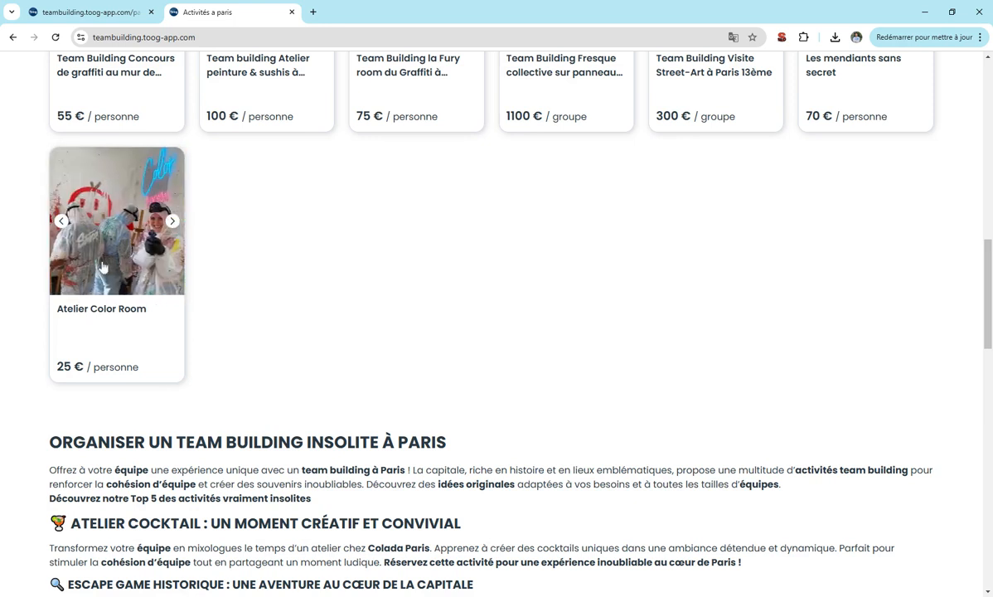
{"action": "left_click", "coordinate": [104, 313]}
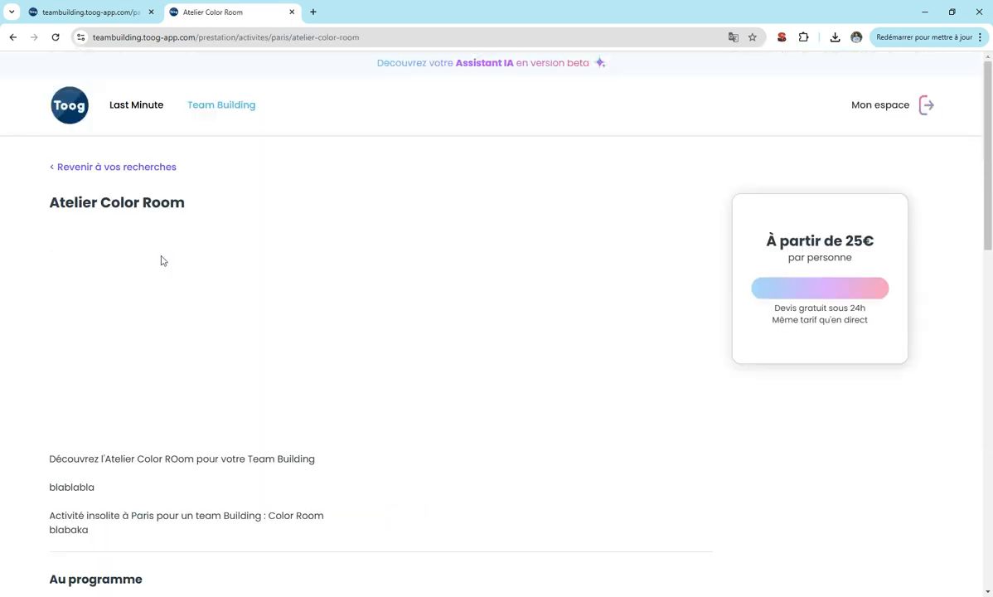
Expand and collapse the 'Où me garer ?' and maximum participants FAQ answers.
{"action": "scroll", "coordinate": [175, 241], "scroll_direction": "down", "scroll_amount": 4}
{"action": "scroll", "coordinate": [203, 249], "scroll_direction": "down", "scroll_amount": 4}
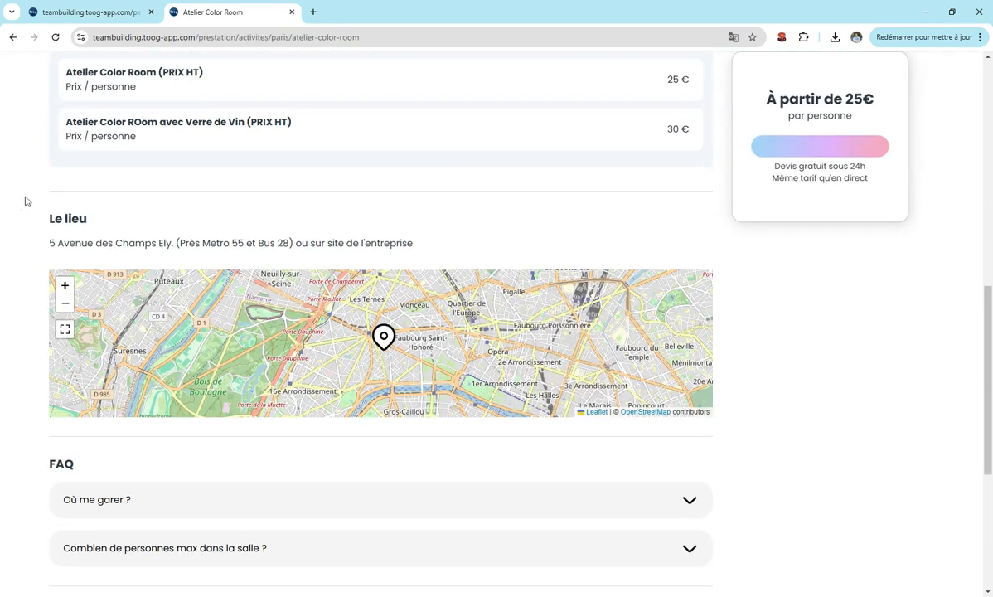
{"action": "scroll", "coordinate": [294, 203], "scroll_direction": "down", "scroll_amount": 1}
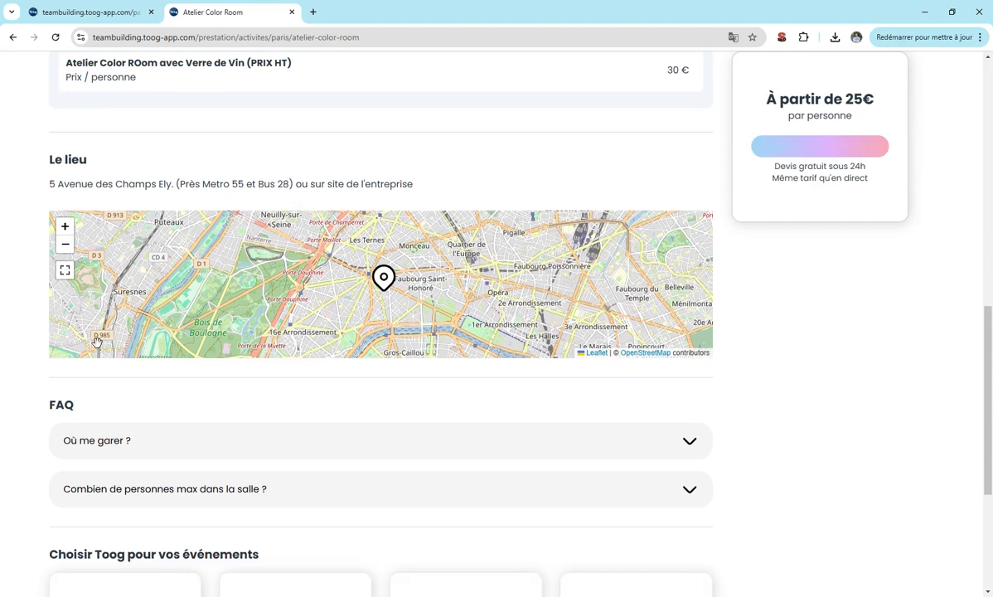
{"action": "left_click", "coordinate": [164, 451]}
{"action": "left_click", "coordinate": [163, 451]}
{"action": "left_click", "coordinate": [171, 494]}
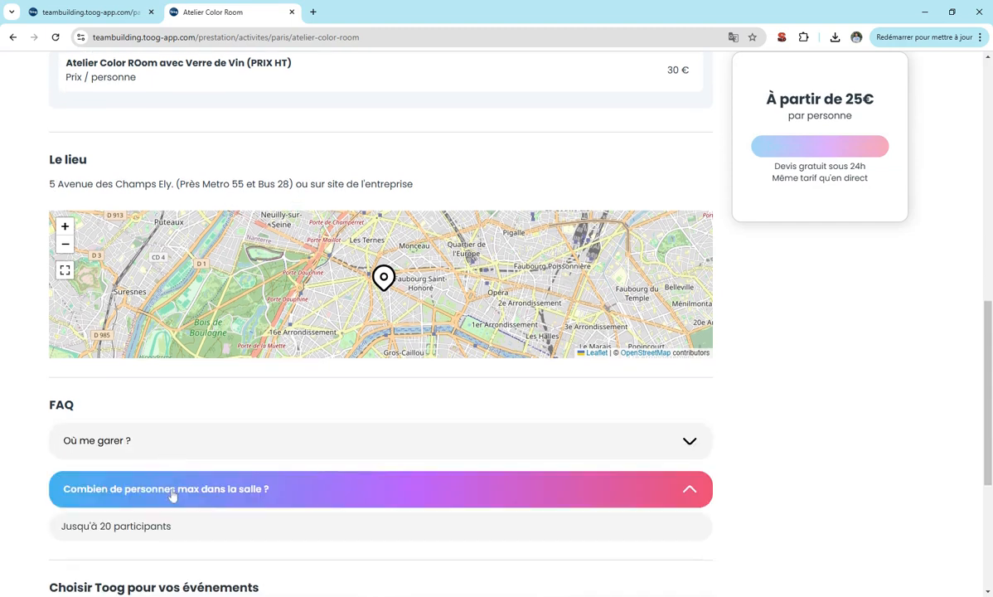
{"action": "left_click", "coordinate": [171, 495]}
Scroll through the public page to check the tariffs, address and map.
{"action": "scroll", "coordinate": [110, 439], "scroll_direction": "down", "scroll_amount": 3}
{"action": "scroll", "coordinate": [29, 376], "scroll_direction": "up", "scroll_amount": 10}
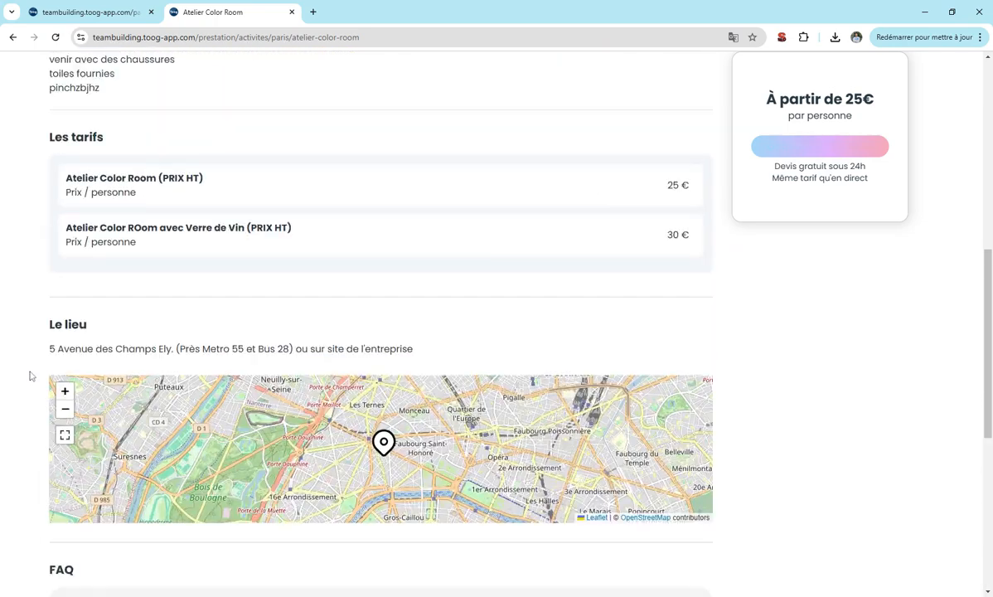
{"action": "scroll", "coordinate": [60, 285], "scroll_direction": "up", "scroll_amount": 2}
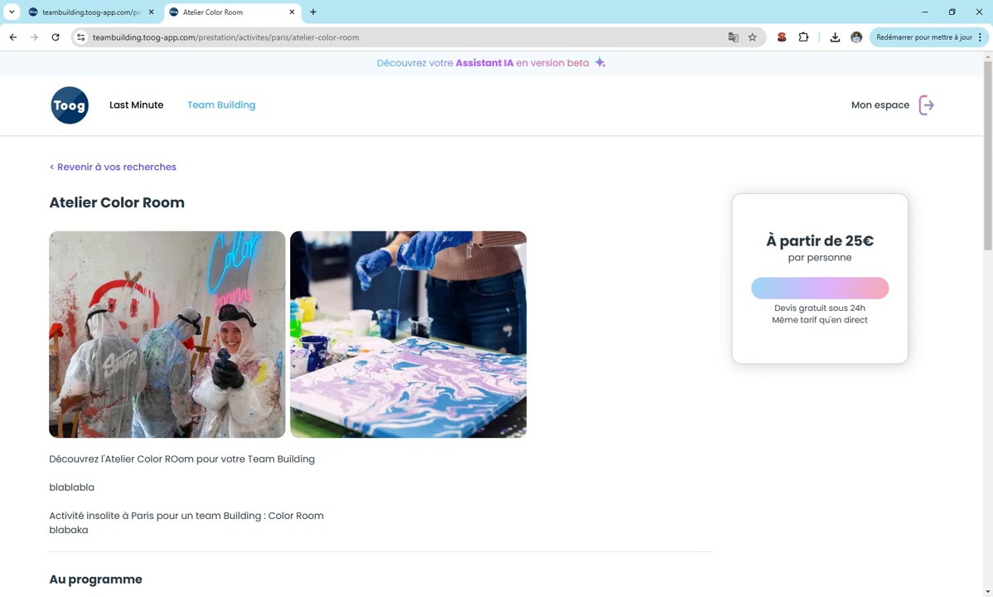
{"action": "scroll", "coordinate": [247, 274], "scroll_direction": "down", "scroll_amount": 1}
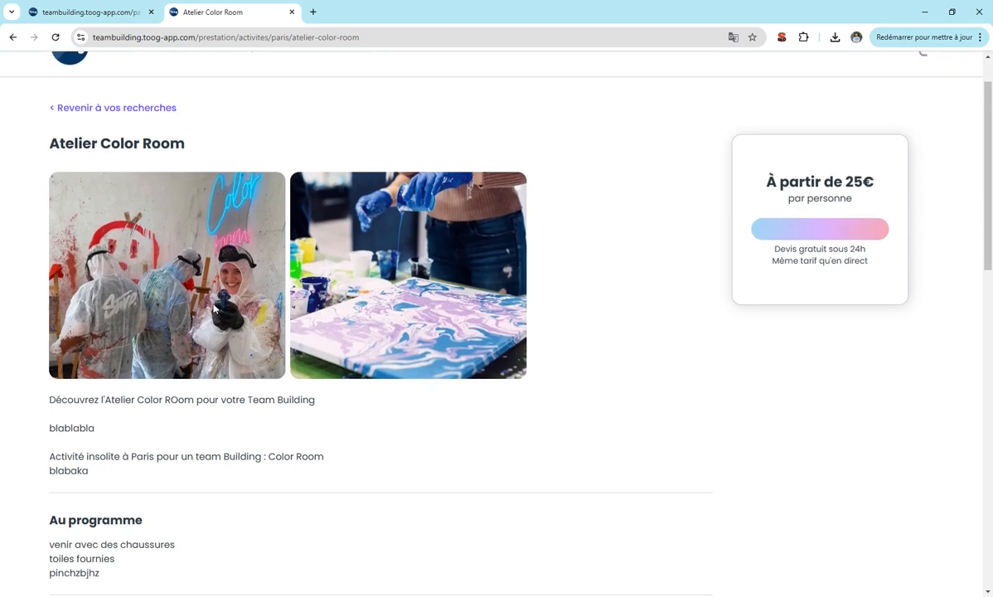
{"action": "scroll", "coordinate": [247, 274], "scroll_direction": "down", "scroll_amount": 2}
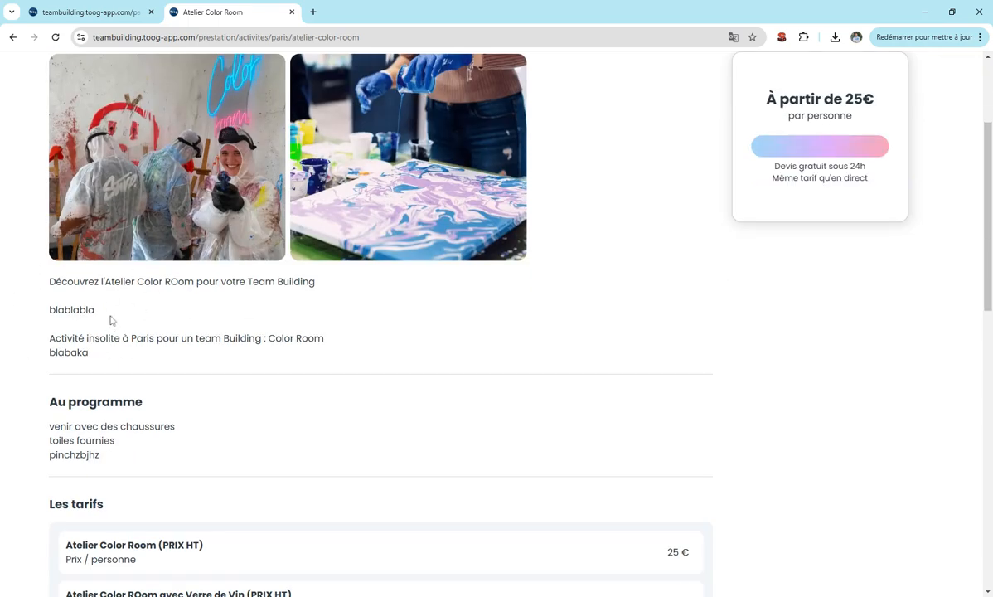
{"action": "scroll", "coordinate": [132, 327], "scroll_direction": "down", "scroll_amount": 7}
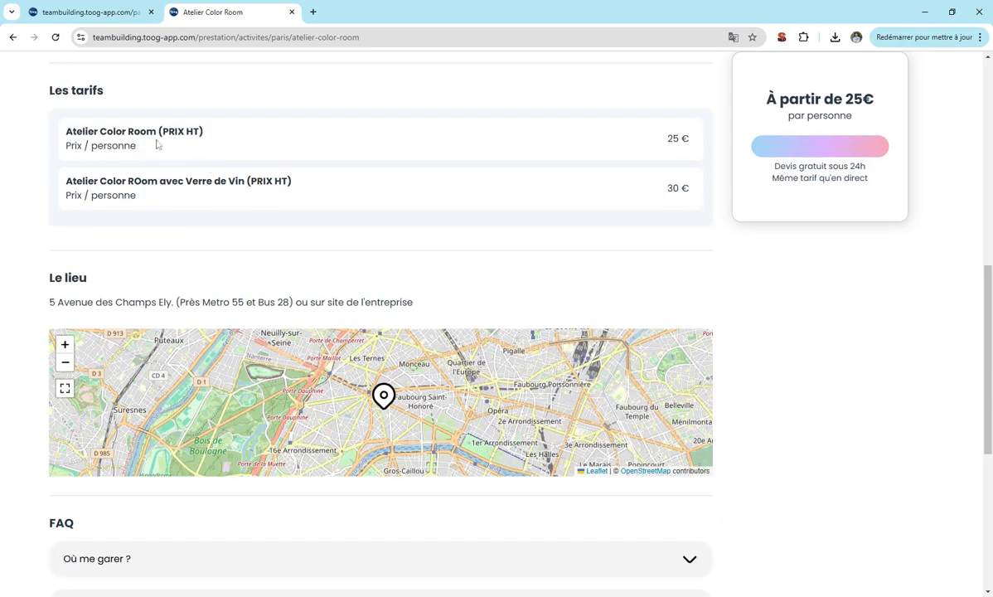
{"action": "scroll", "coordinate": [158, 255], "scroll_direction": "down", "scroll_amount": 4}
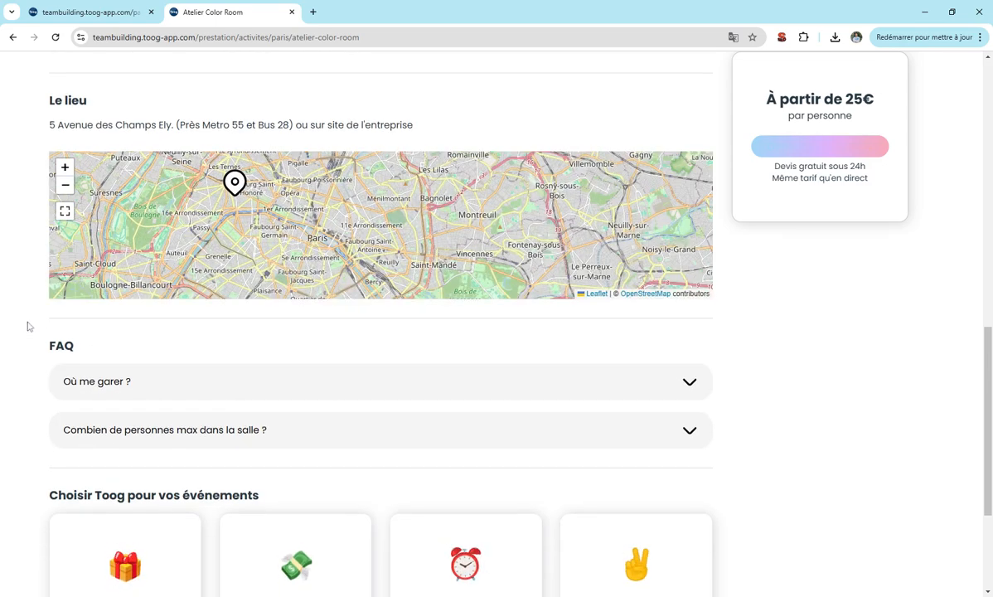
{"action": "scroll", "coordinate": [28, 324], "scroll_direction": "up", "scroll_amount": 1}
{"action": "scroll", "coordinate": [25, 274], "scroll_direction": "up", "scroll_amount": 8}
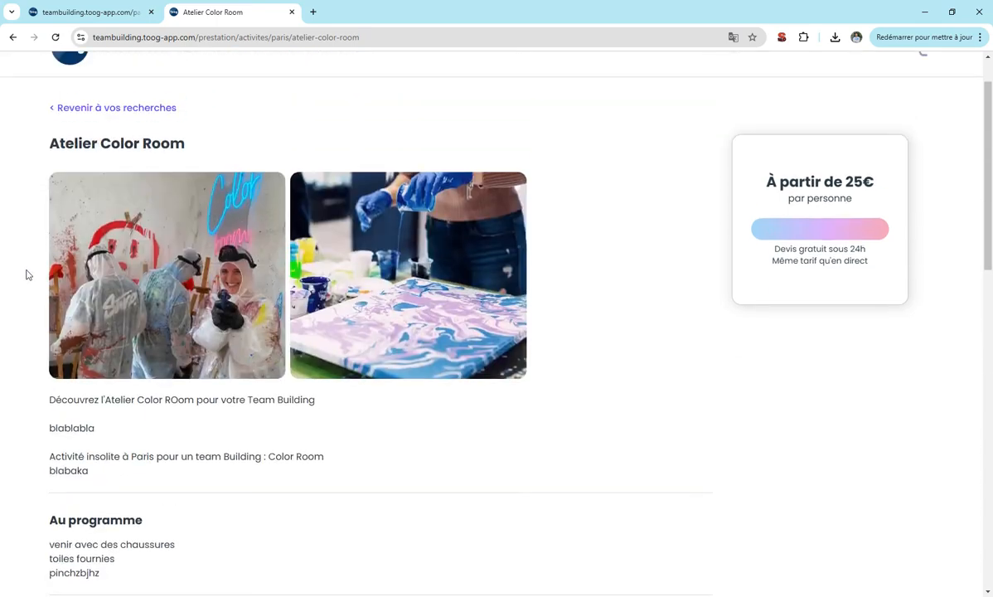
{"action": "scroll", "coordinate": [26, 274], "scroll_direction": "down", "scroll_amount": 4}
{"action": "scroll", "coordinate": [25, 274], "scroll_direction": "down", "scroll_amount": 1}
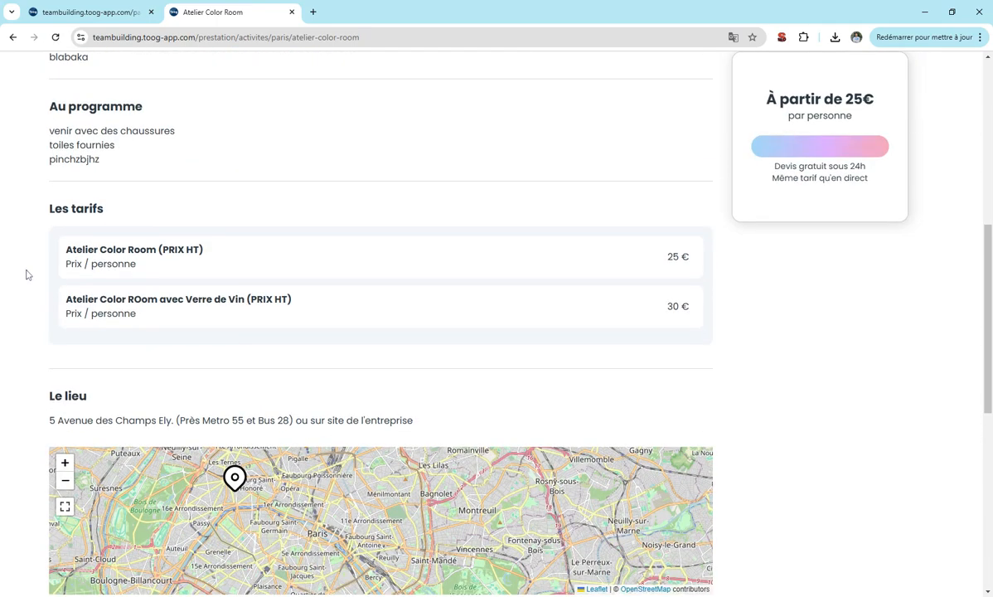
{"action": "scroll", "coordinate": [25, 274], "scroll_direction": "up", "scroll_amount": 5}
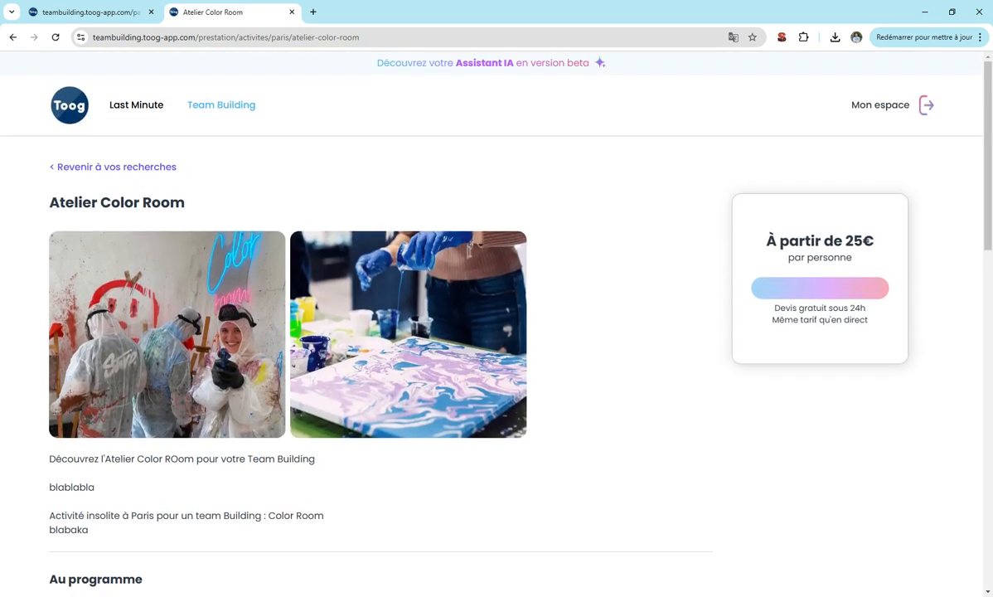
Return to the partner's offers list and display the account's Informations page.
{"action": "left_click", "coordinate": [134, 7]}
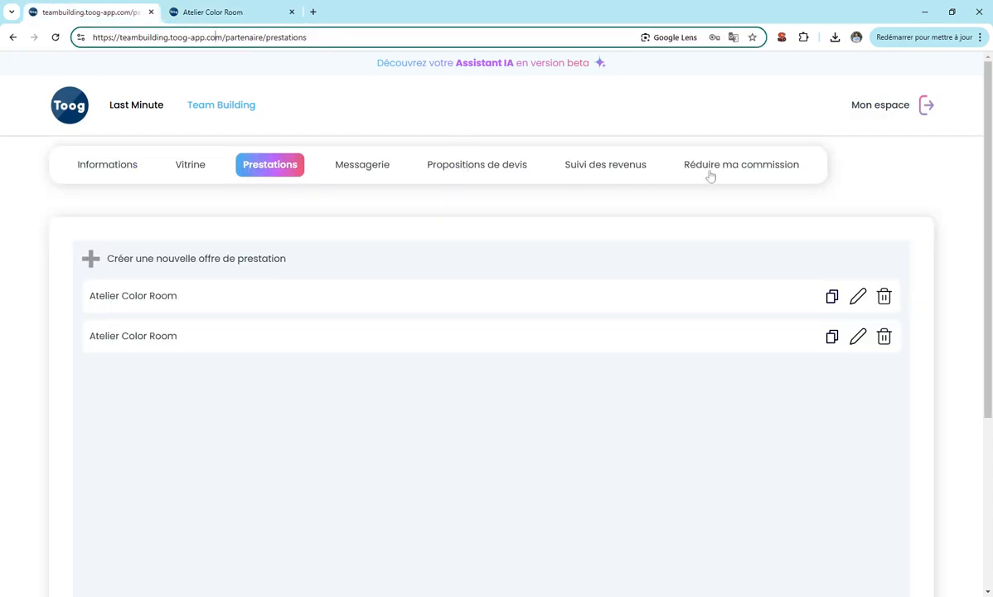
{"action": "left_click", "coordinate": [105, 171]}
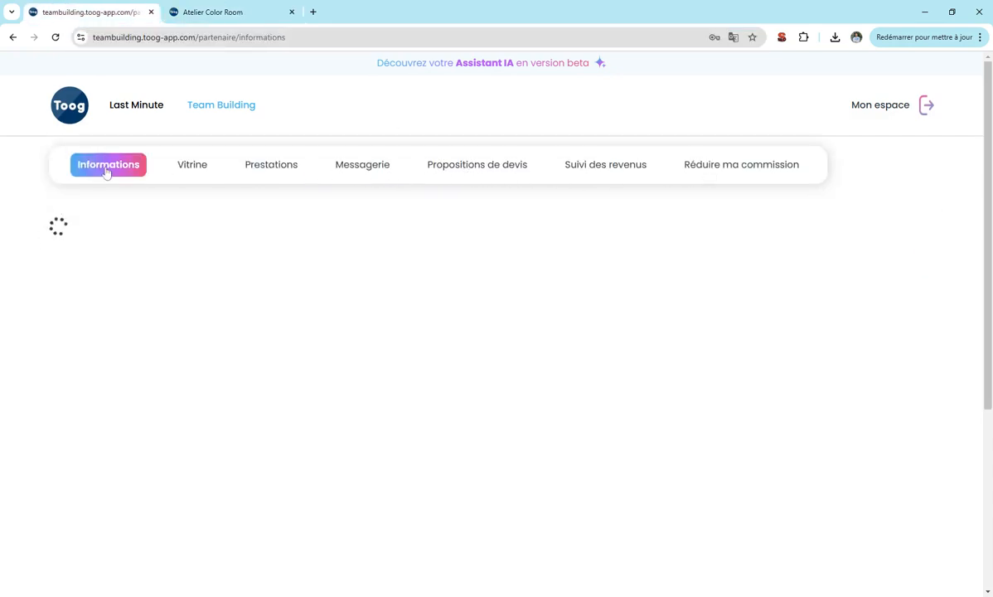
{"action": "scroll", "coordinate": [99, 170], "scroll_direction": "down", "scroll_amount": 3}
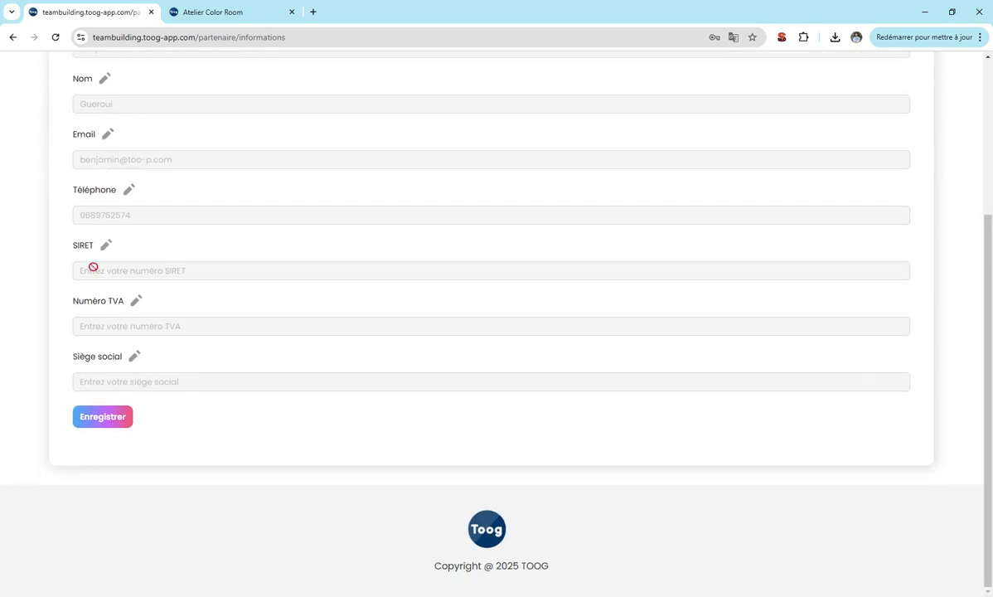
{"action": "scroll", "coordinate": [100, 274], "scroll_direction": "up", "scroll_amount": 2}
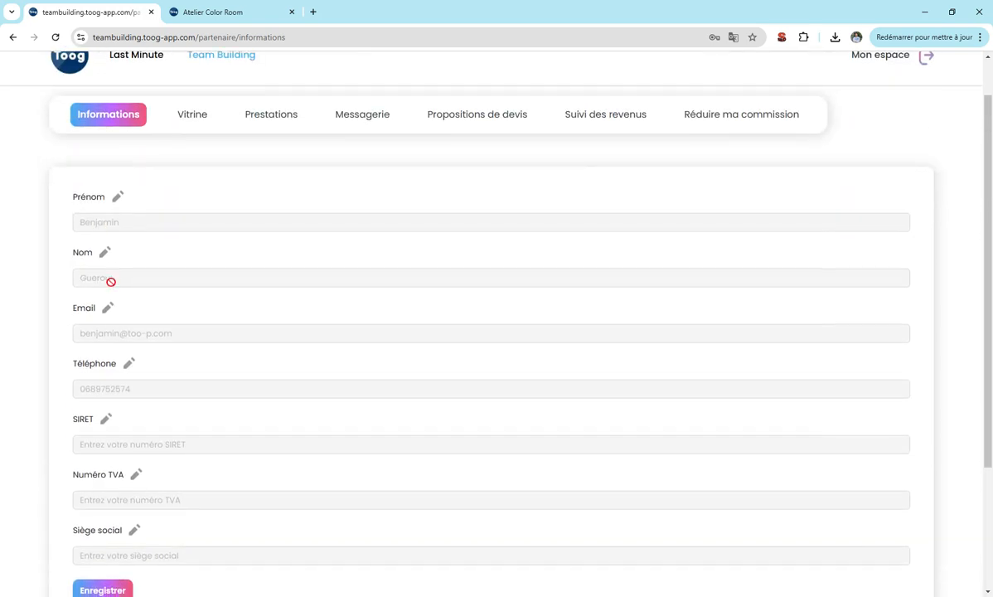
{"action": "scroll", "coordinate": [110, 281], "scroll_direction": "down", "scroll_amount": 2}
{"action": "scroll", "coordinate": [113, 249], "scroll_direction": "up", "scroll_amount": 1}
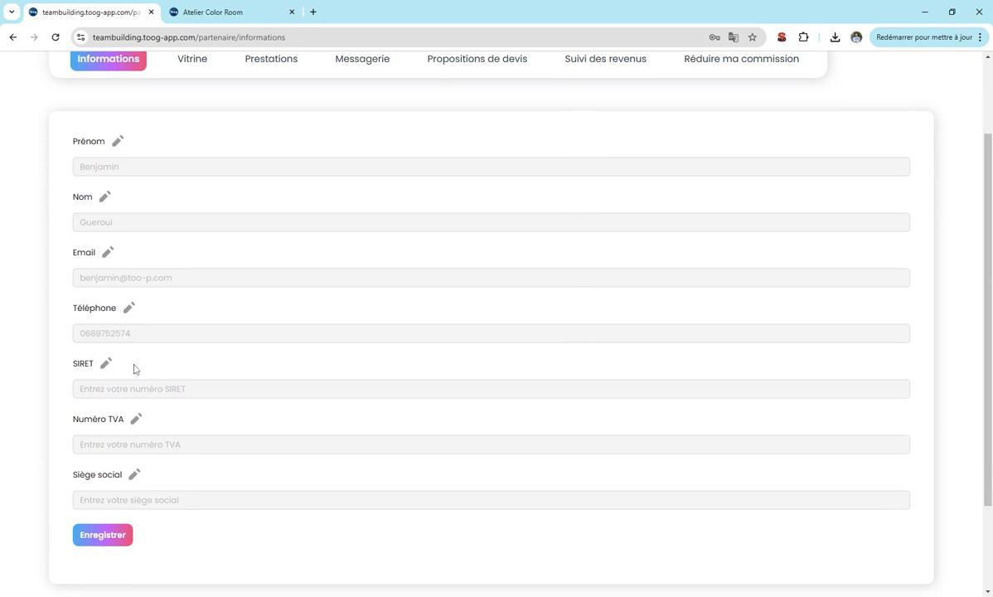
Unlock the SIRET, Numéro TVA and Siège social fields for editing.
{"action": "left_click", "coordinate": [105, 363]}
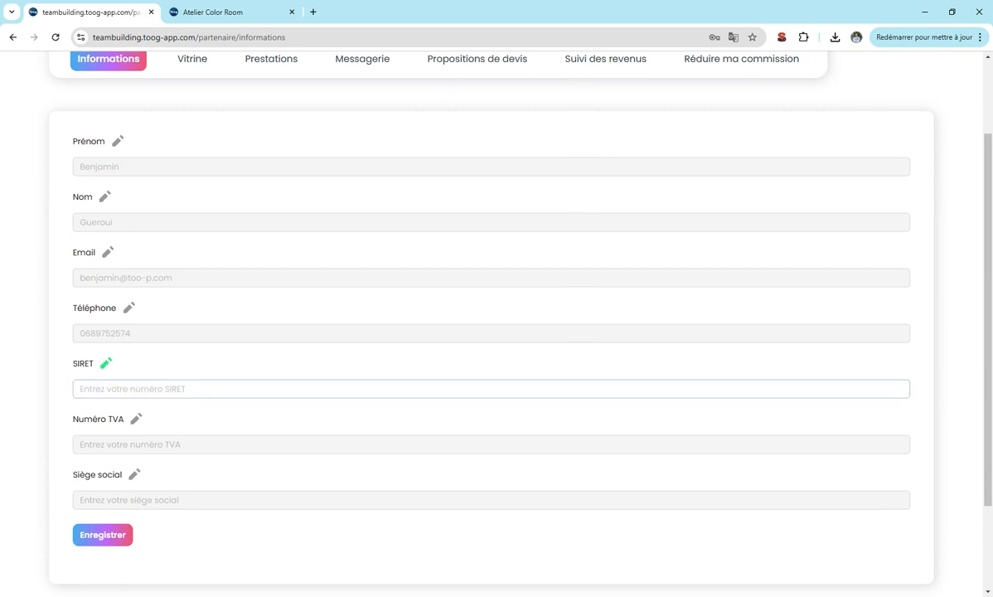
{"action": "left_click", "coordinate": [133, 421]}
{"action": "left_click", "coordinate": [130, 476]}
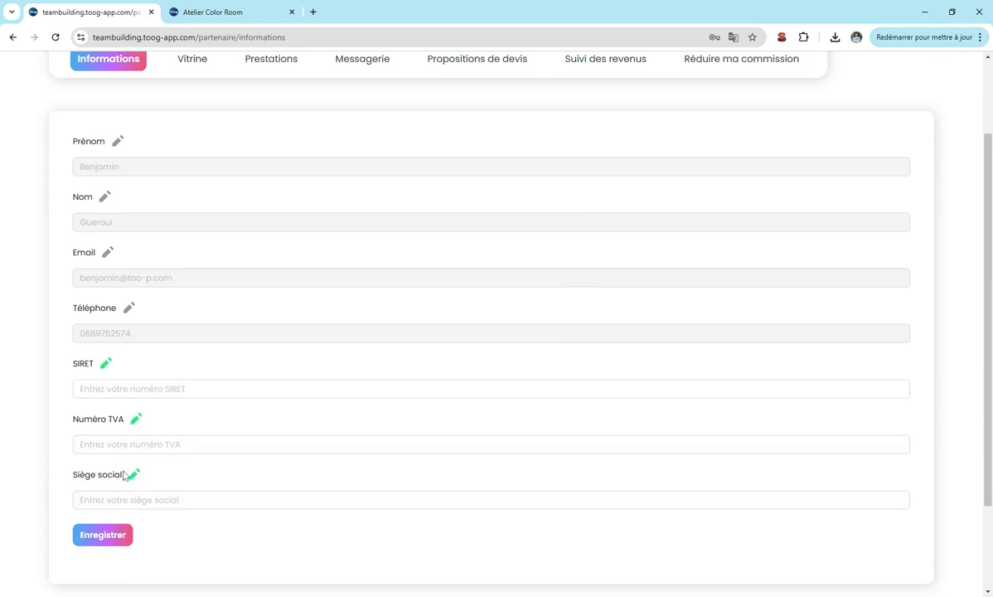
{"action": "scroll", "coordinate": [141, 187], "scroll_direction": "up", "scroll_amount": 2}
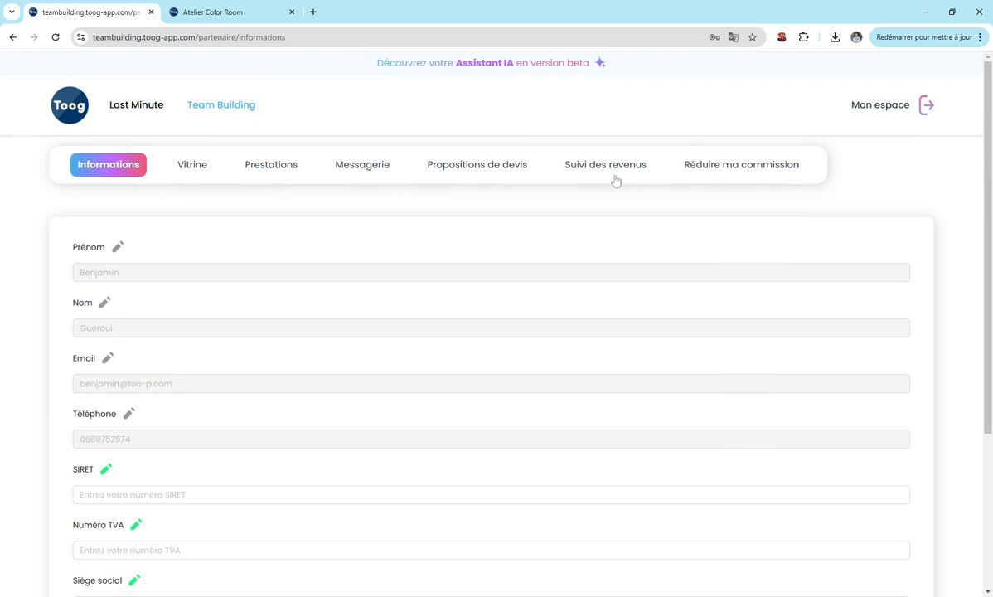
In the commission-reduction form, enter test45 as the establishment name.
{"action": "left_click", "coordinate": [744, 170]}
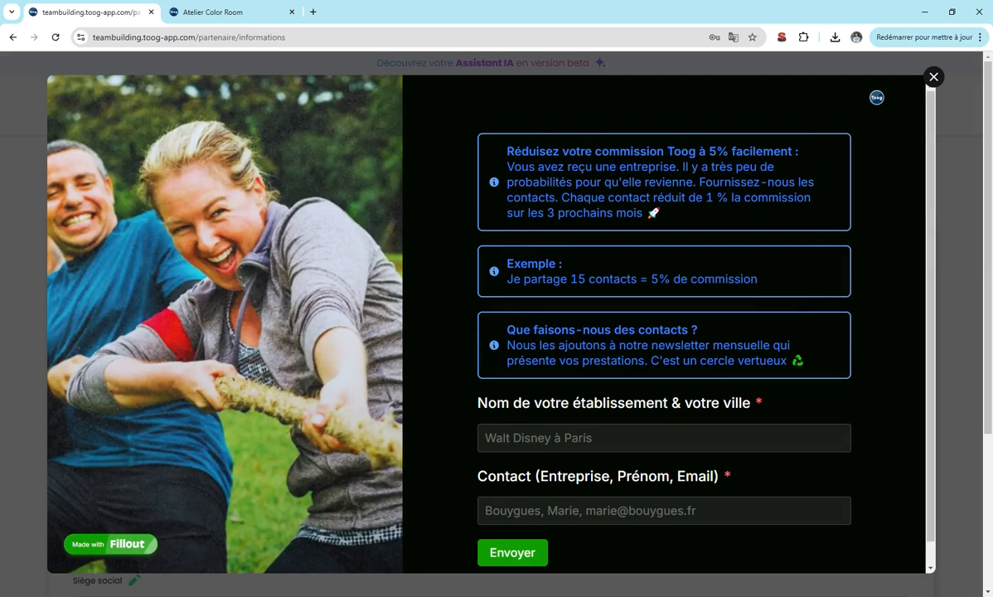
{"action": "left_click", "coordinate": [502, 446]}
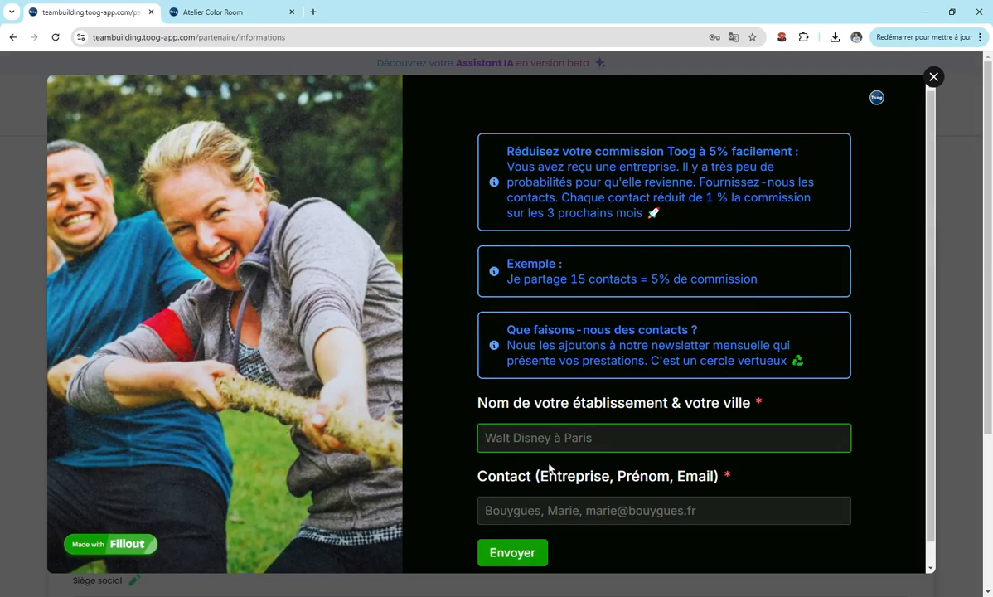
{"action": "type", "text": "test45"}
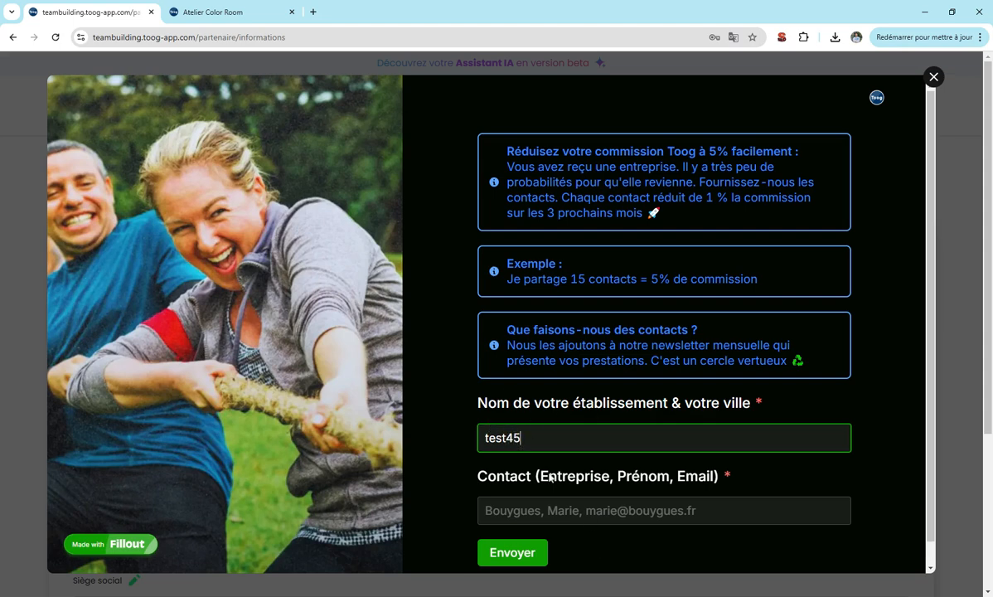
Fill in one contact's company, name and e-mail, then submit the form.
{"action": "key", "text": "Tab"}
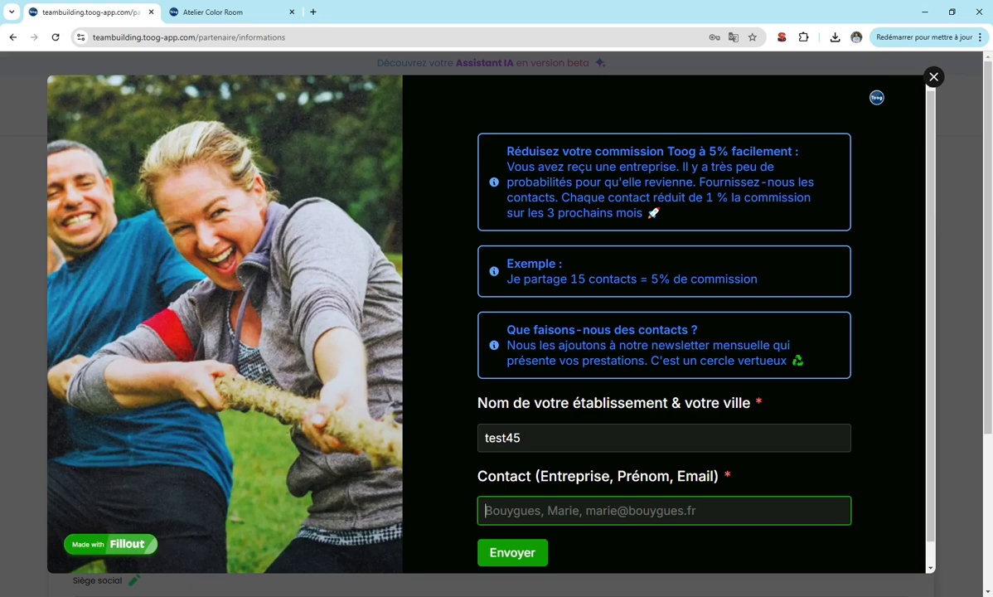
{"action": "type", "text": "bo"}
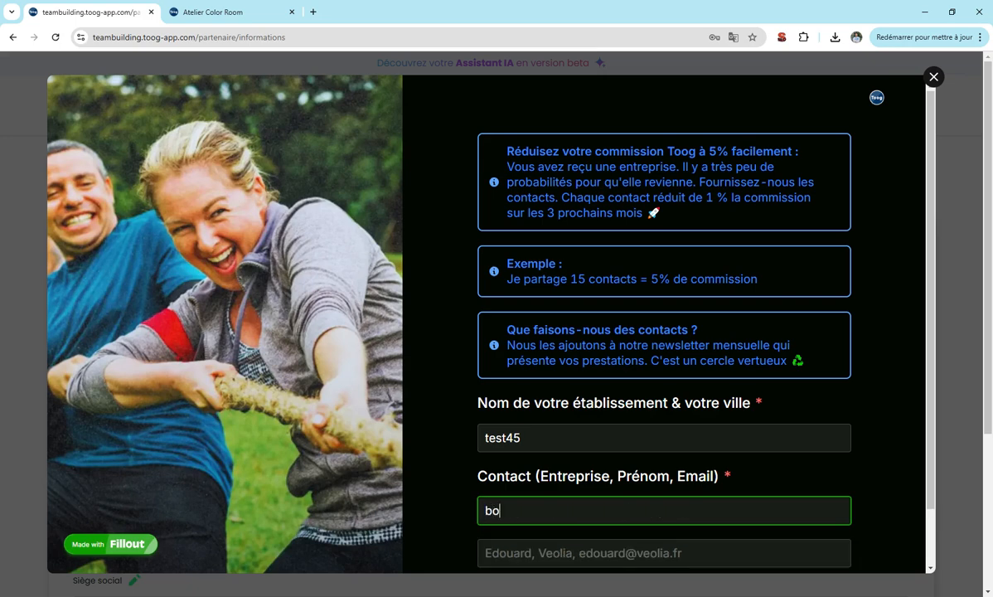
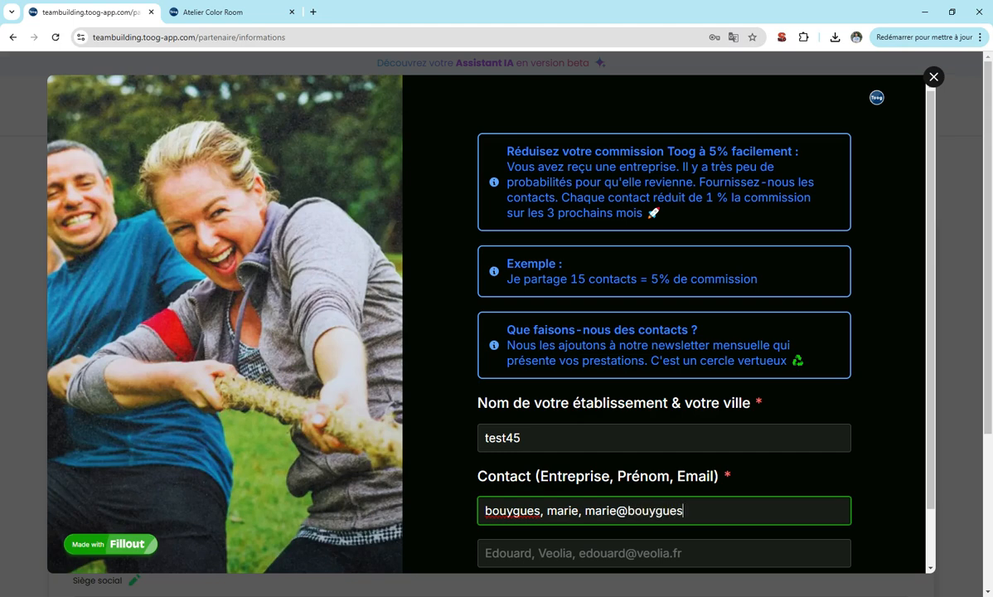
{"action": "scroll", "coordinate": [570, 534], "scroll_direction": "down", "scroll_amount": 1}
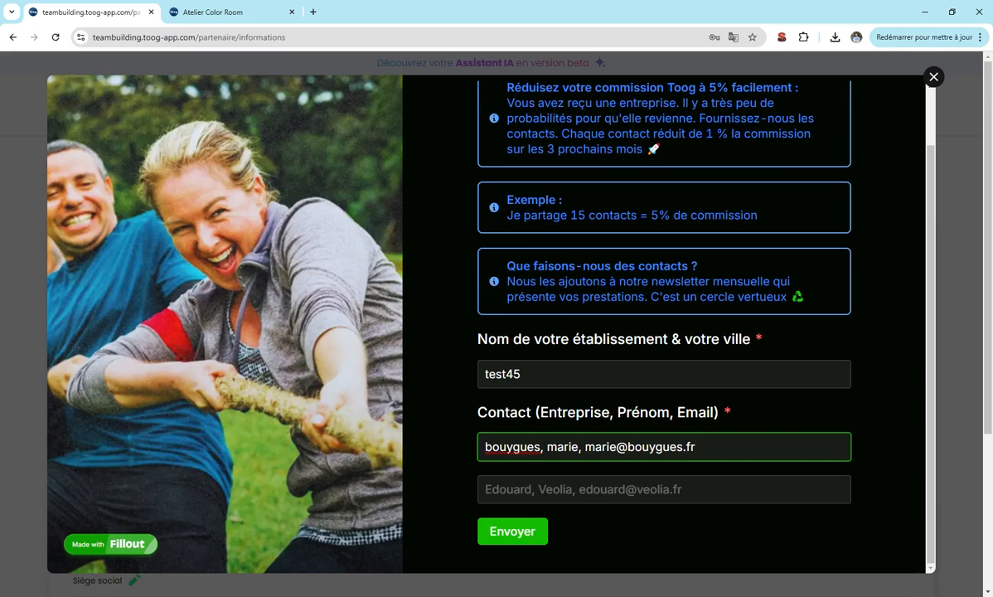
{"action": "left_click", "coordinate": [527, 534]}
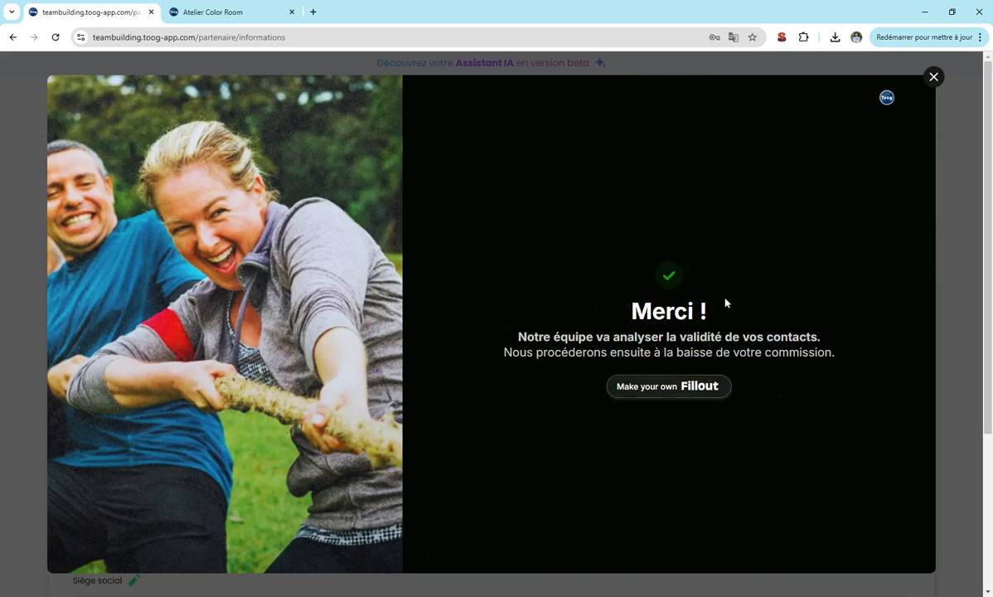
Close the thank-you confirmation and highlight passages of the 5% commission explanation.
{"action": "left_click", "coordinate": [933, 79]}
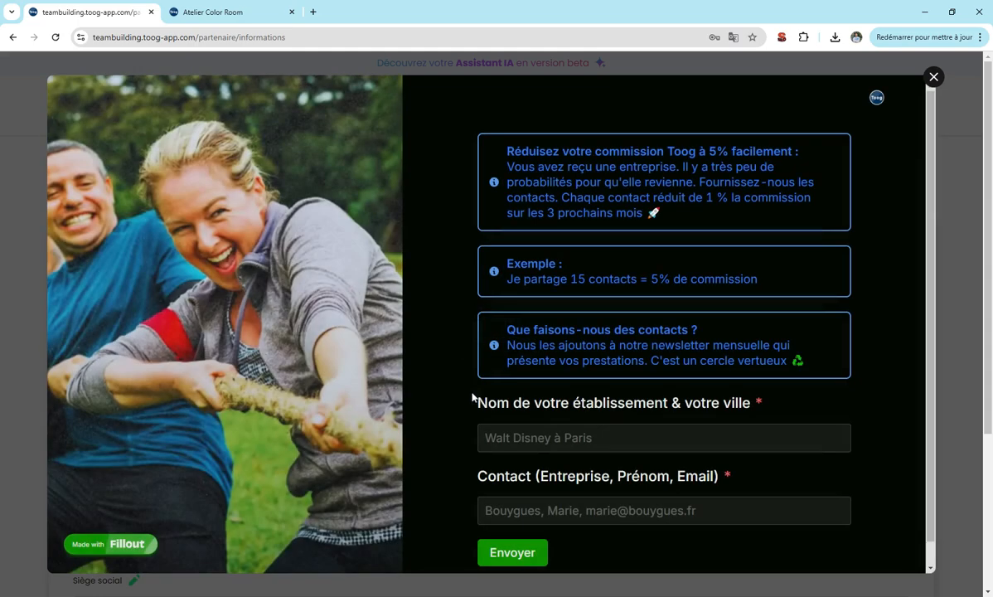
{"action": "left_click_drag", "start_coordinate": [506, 279], "coordinate": [757, 279]}
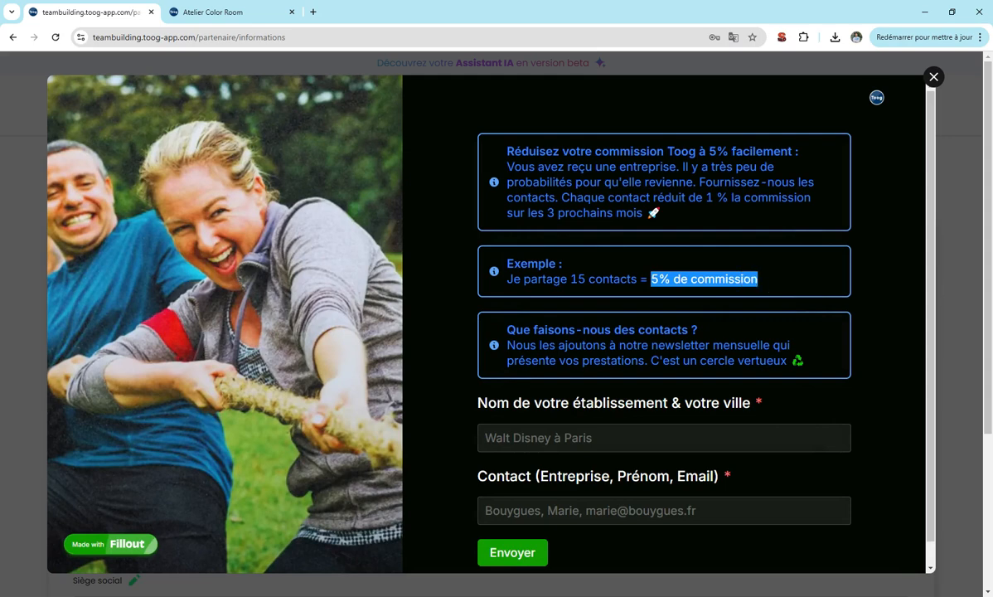
{"action": "left_click", "coordinate": [757, 280]}
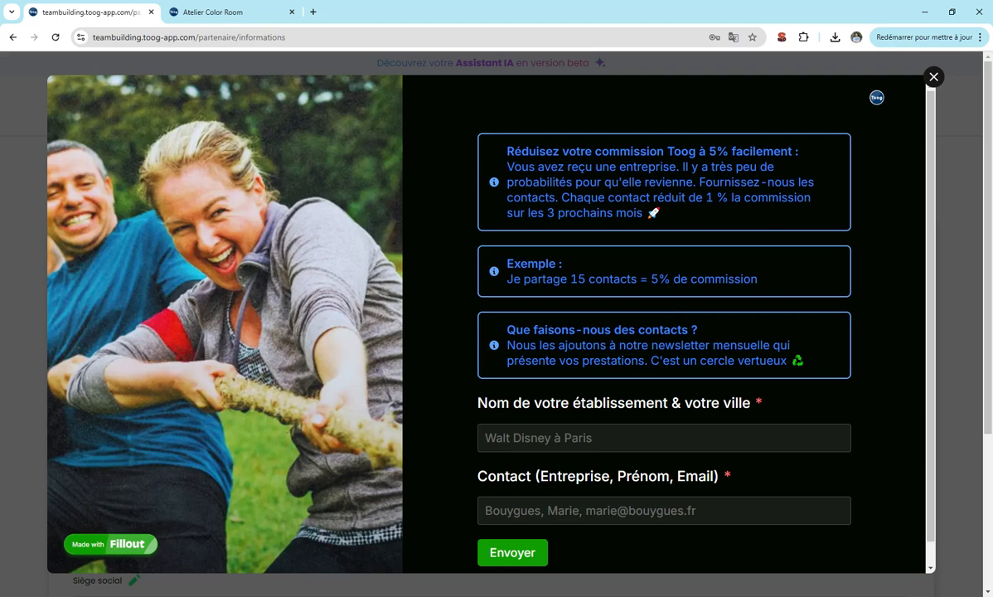
{"action": "left_click_drag", "start_coordinate": [650, 279], "coordinate": [756, 280]}
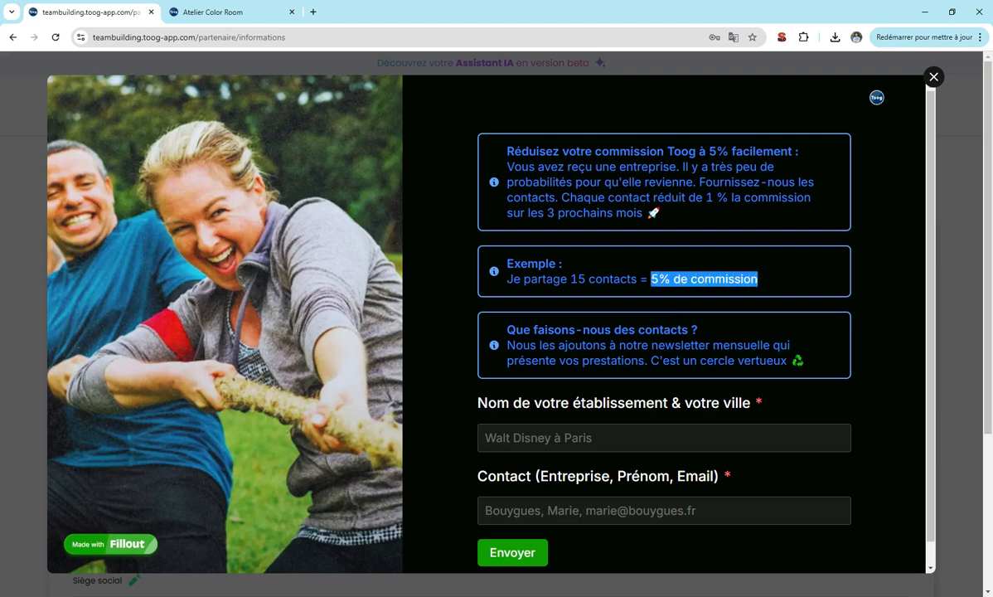
{"action": "left_click", "coordinate": [755, 280]}
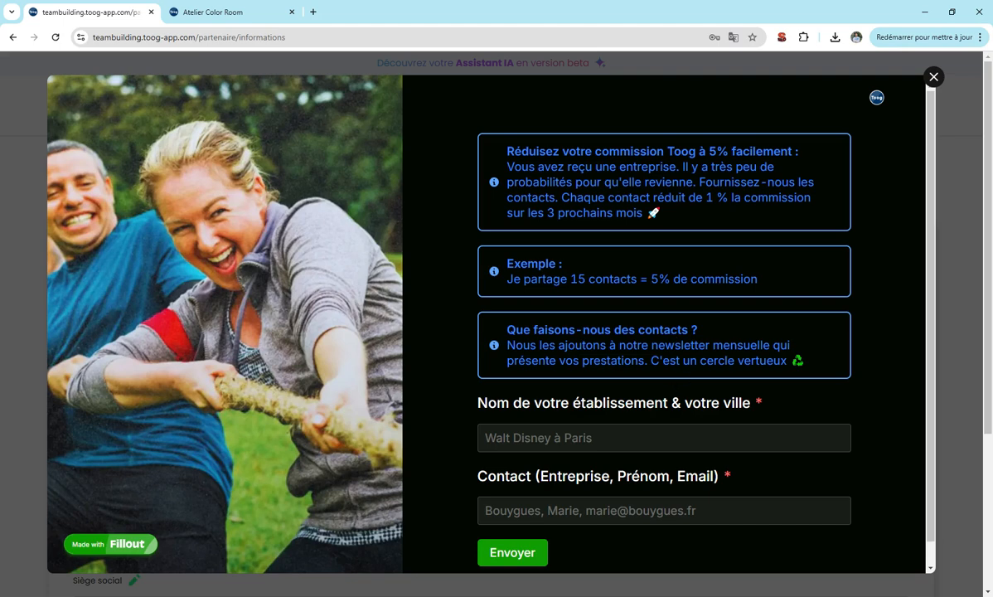
{"action": "left_click_drag", "start_coordinate": [650, 361], "coordinate": [807, 362]}
{"action": "left_click", "coordinate": [806, 362]}
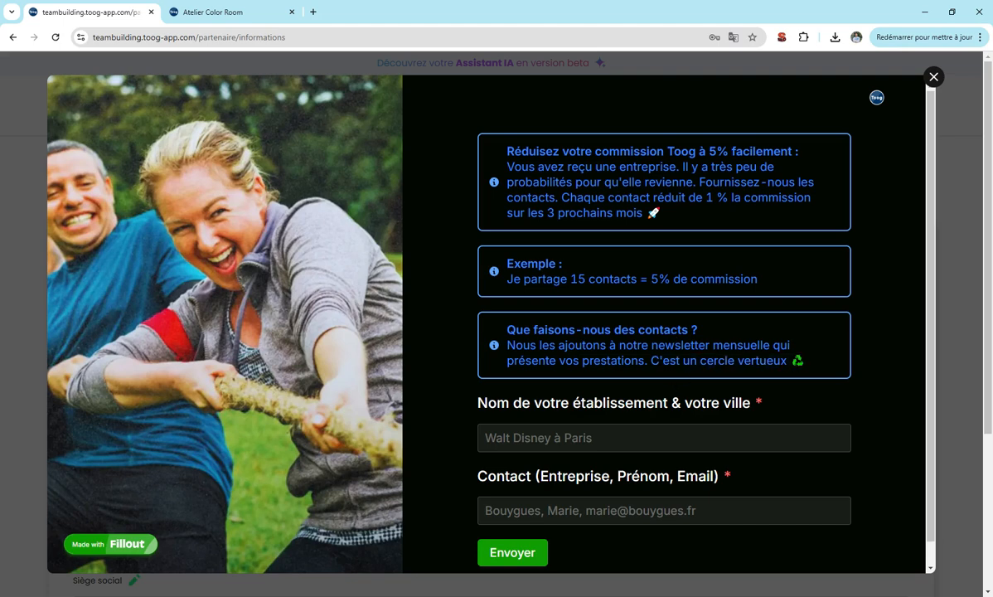